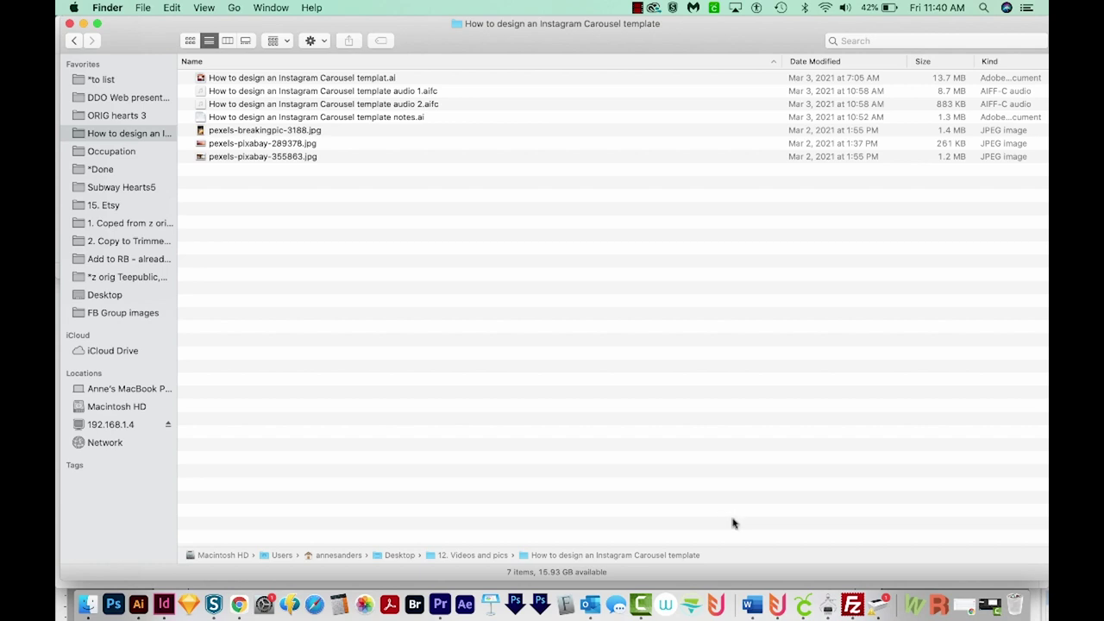
Step: In Chrome, page through the Kylie Cosmetics Instagram carousel to the 'BY FAR THE BEST!!!' review slide
click(238, 606)
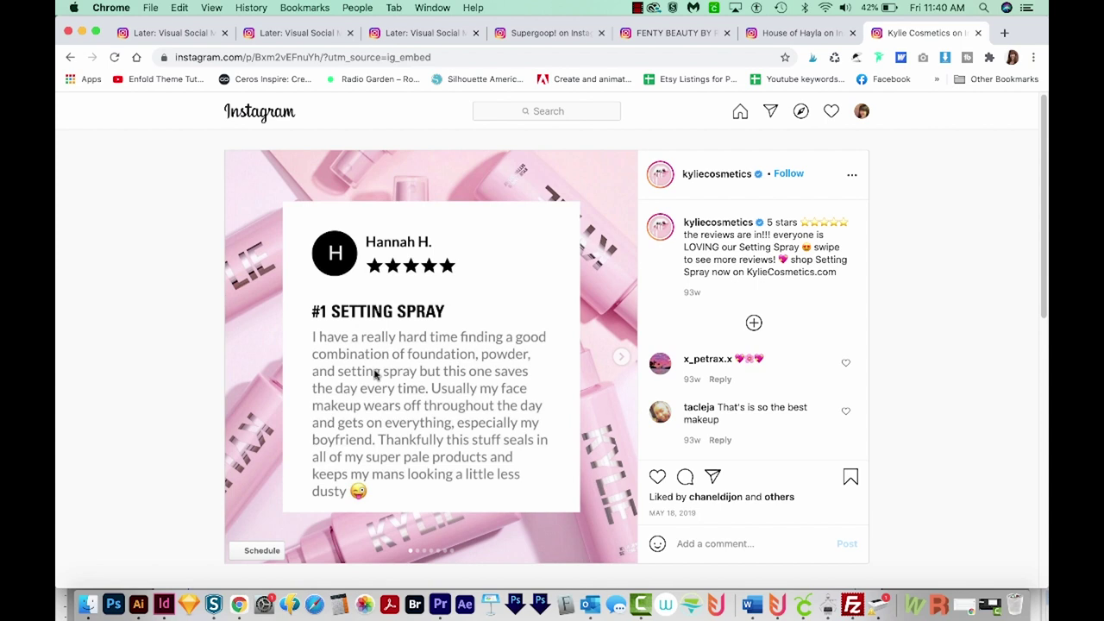
scroll(441, 373, down, 1)
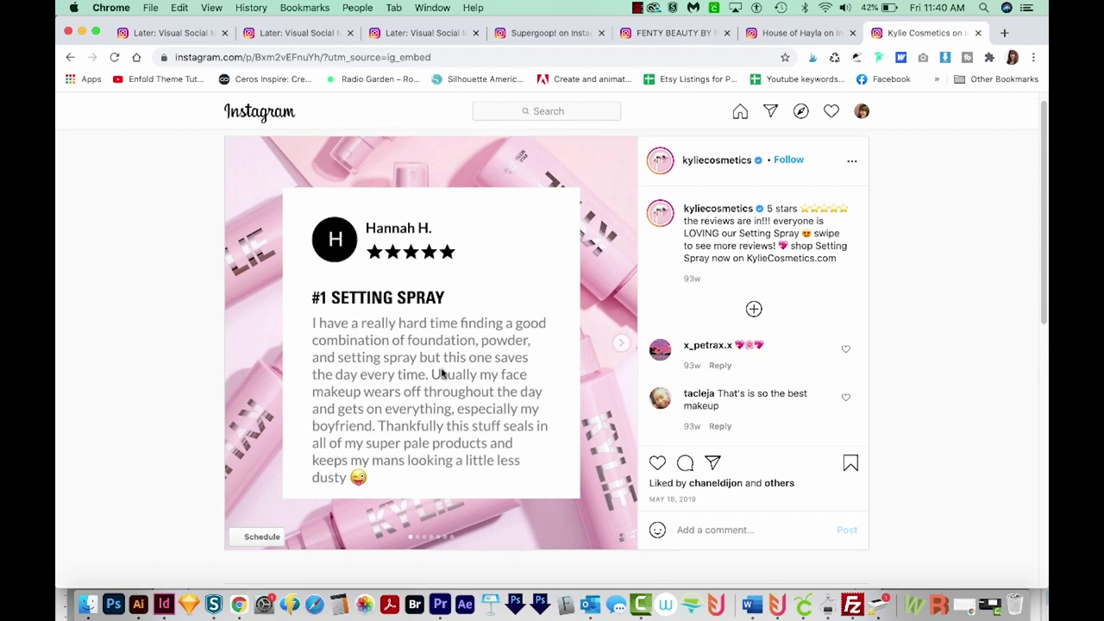
scroll(442, 373, right, 5)
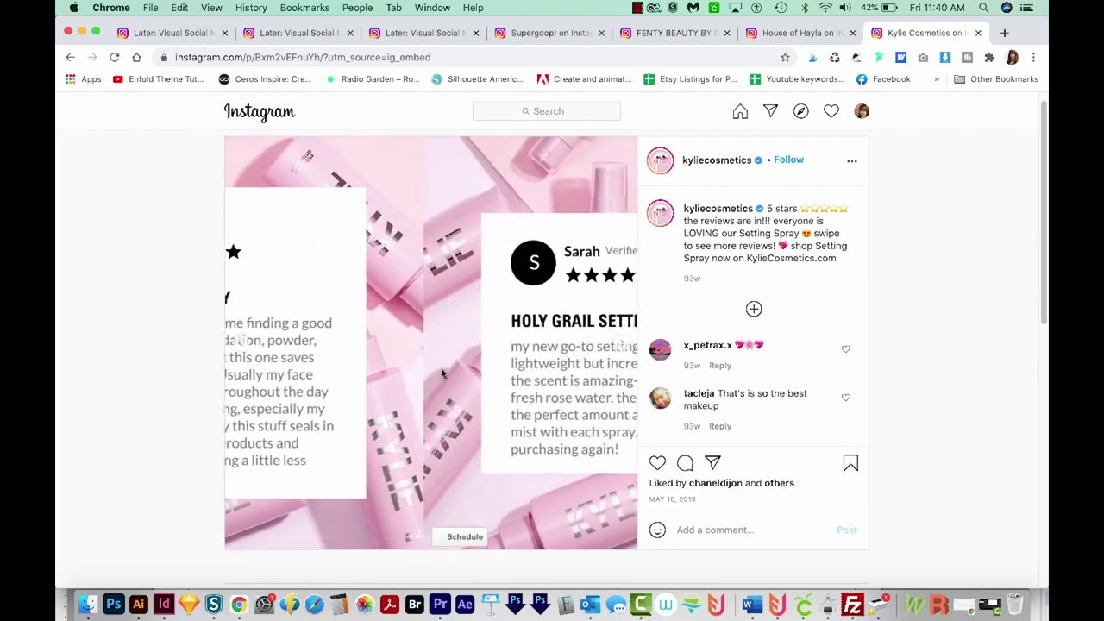
scroll(345, 354, left, 5)
scroll(419, 404, up, 1)
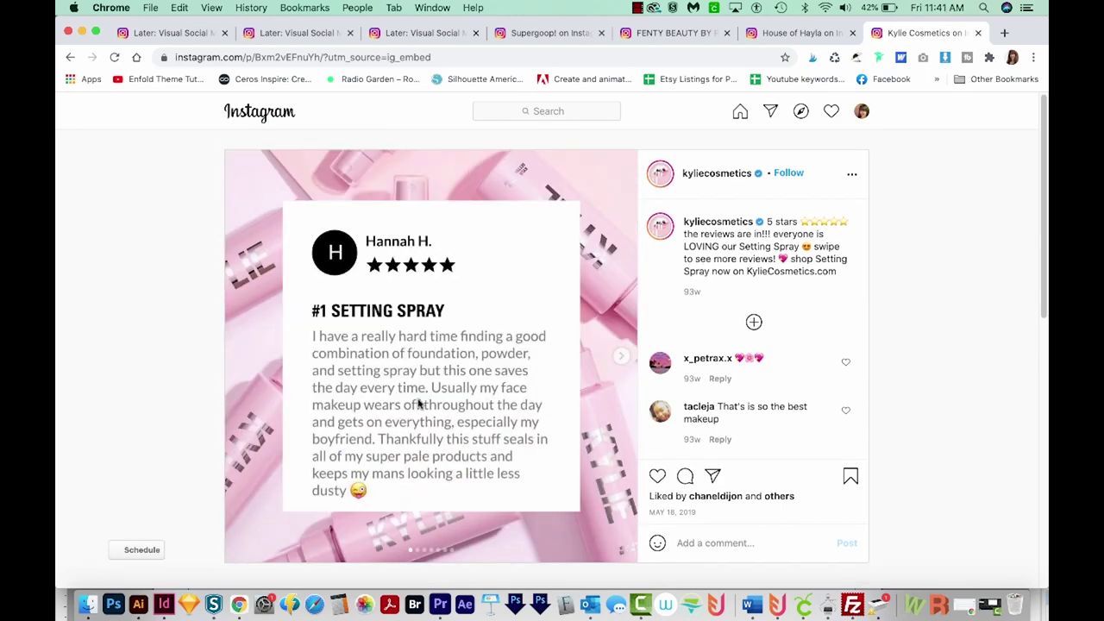
scroll(419, 404, right, 5)
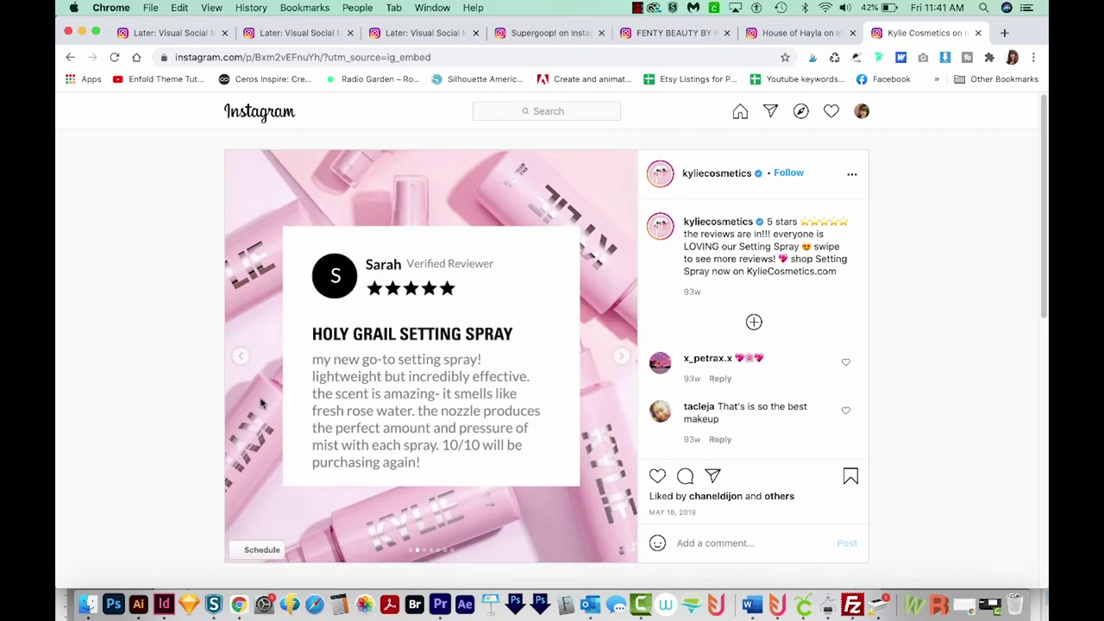
scroll(263, 404, right, 5)
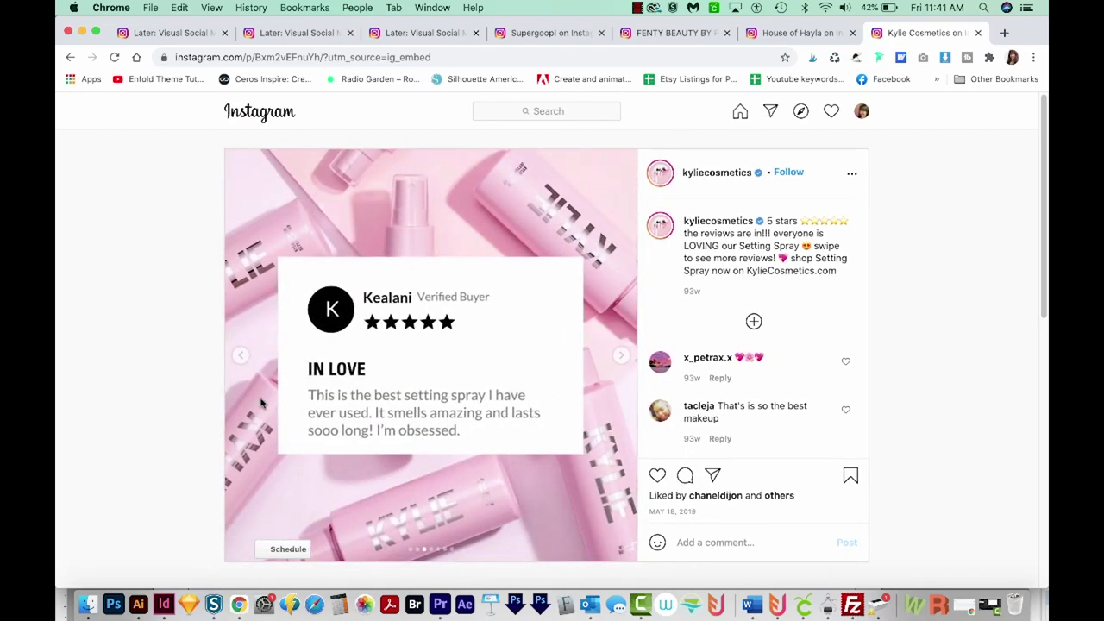
scroll(263, 404, right, 15)
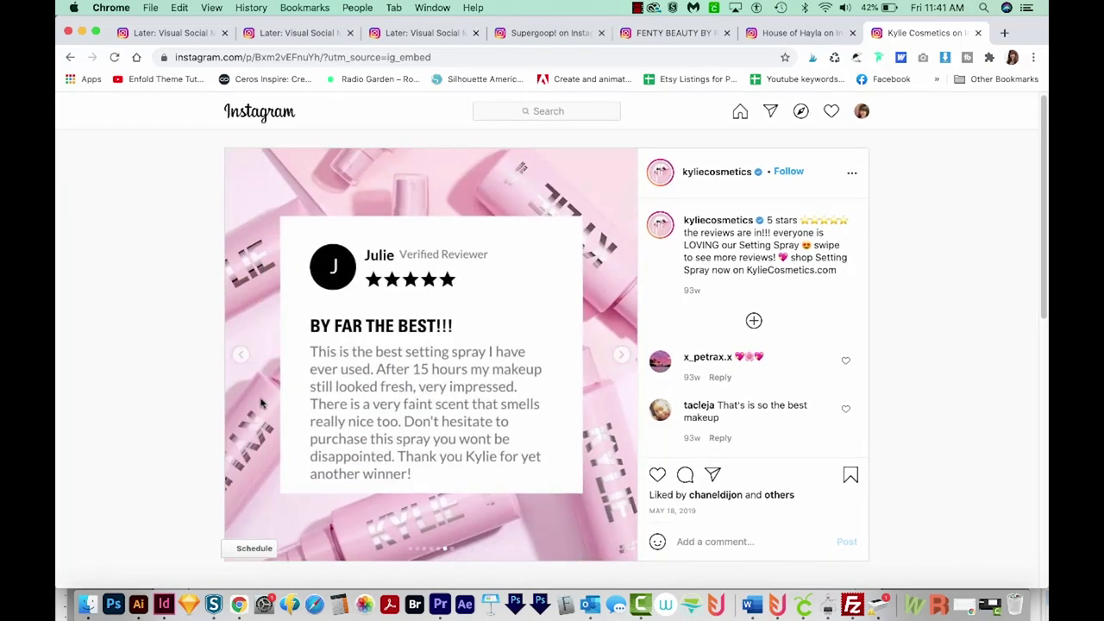
scroll(263, 404, right, 5)
Step: Browse the Later example carousel posts and the Supergoop post across the Chrome tabs
key(super+1)
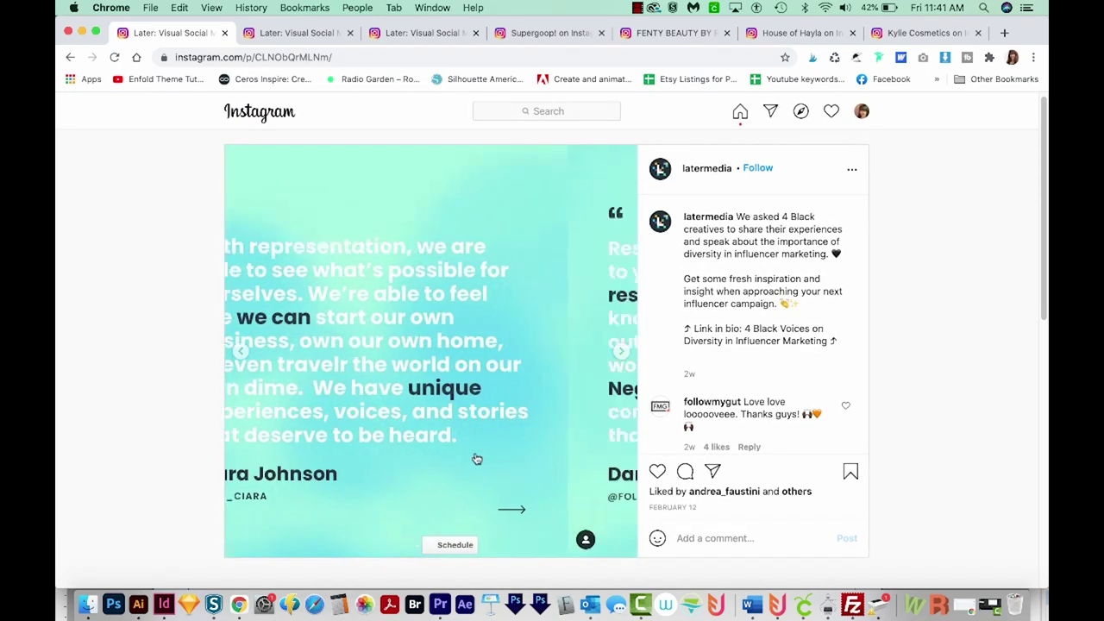
click(293, 33)
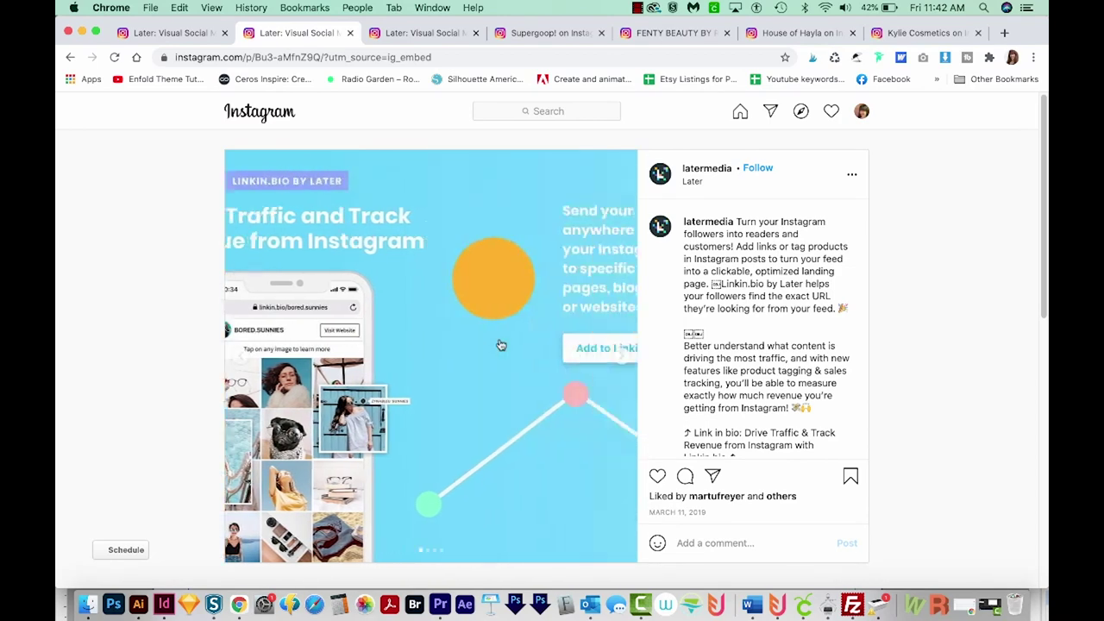
key(ctrl+Tab)
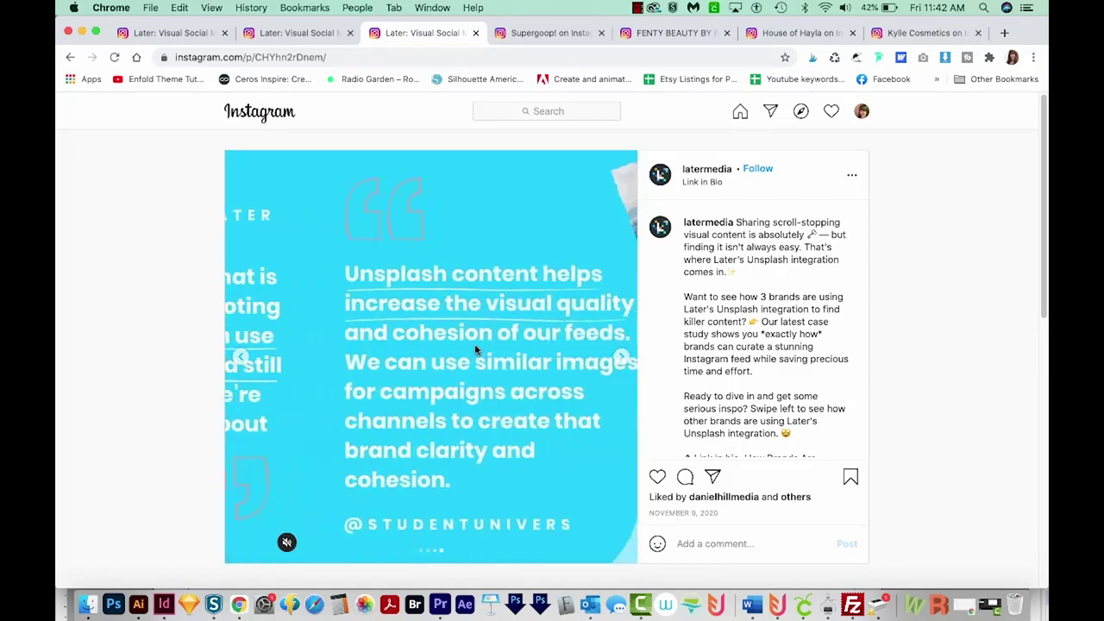
key(ctrl+Tab)
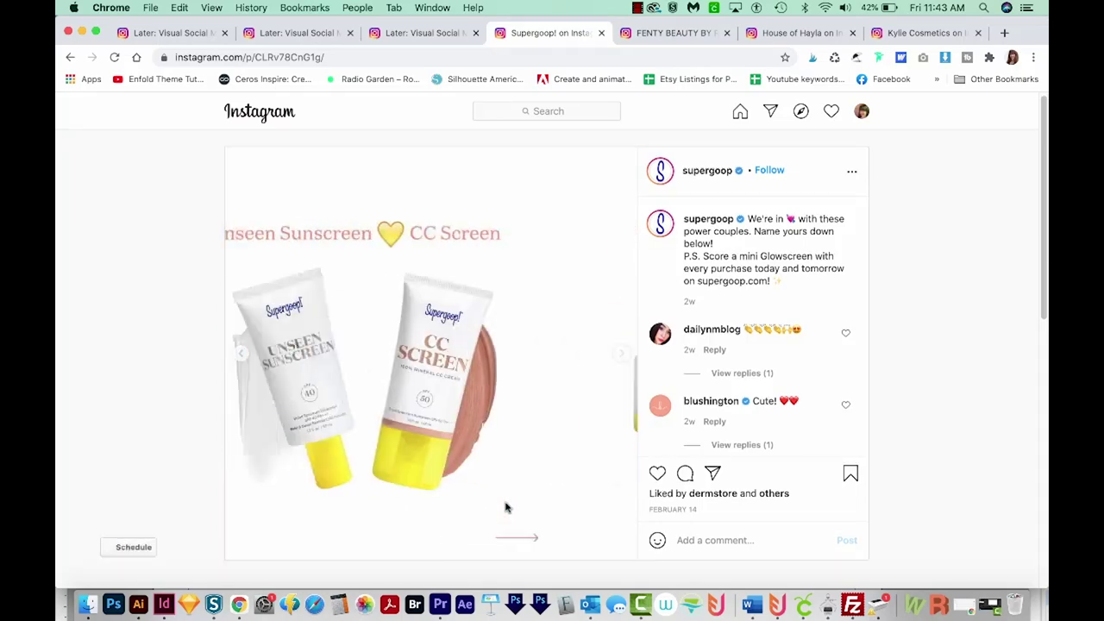
Step: Page the Fenty Beauty zodiac lipstick carousel through to its Scorpio slide
key(ctrl+Tab)
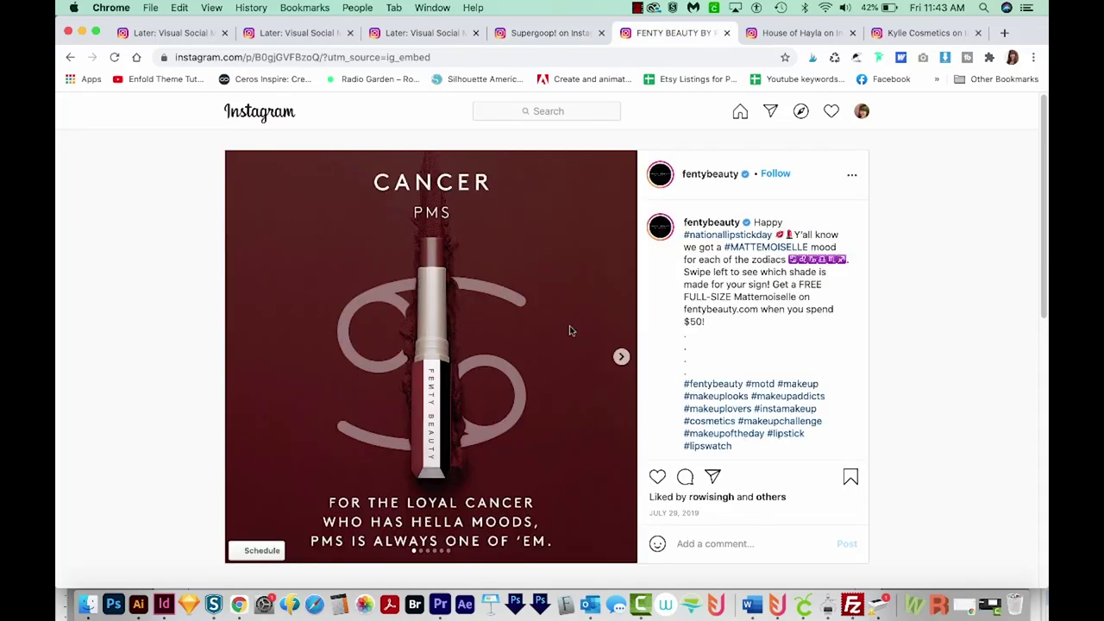
scroll(569, 325, right, 3)
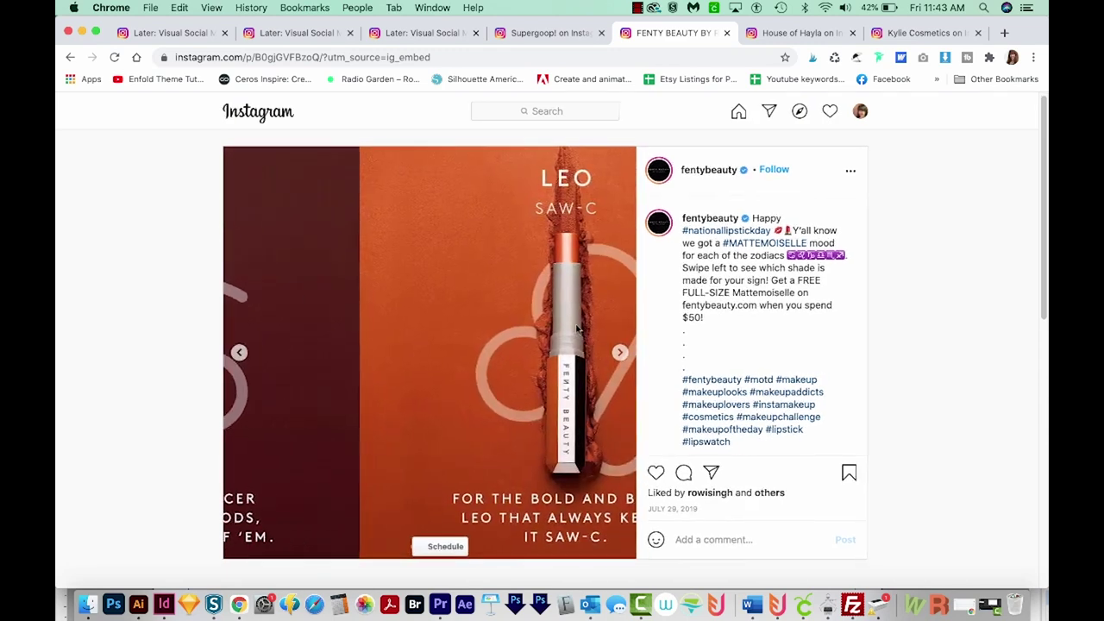
scroll(577, 328, right, 3)
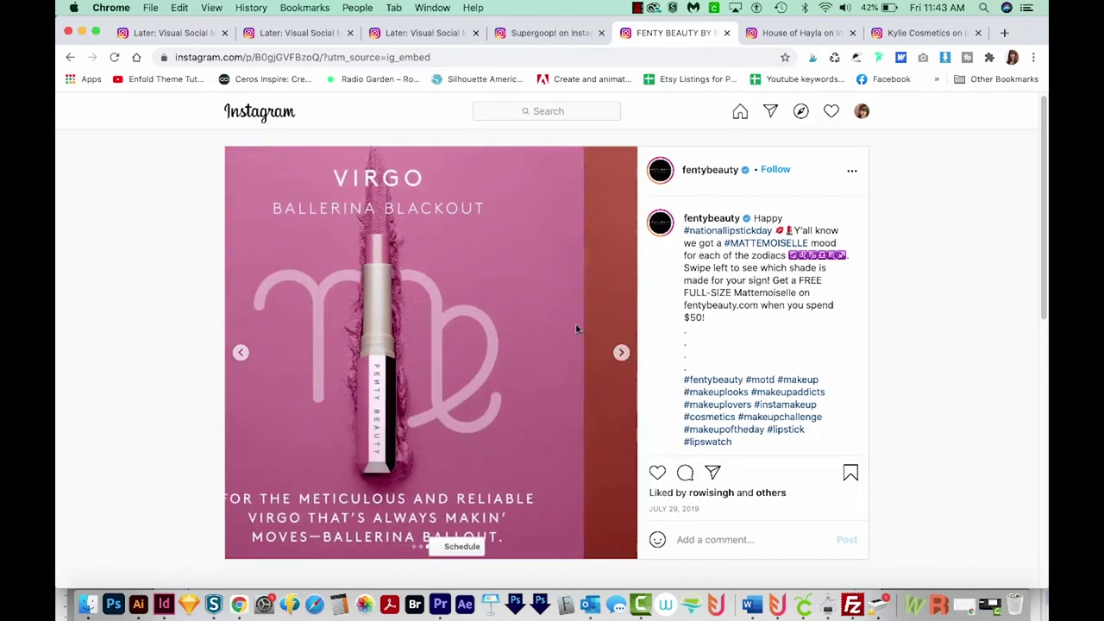
scroll(576, 329, right, 5)
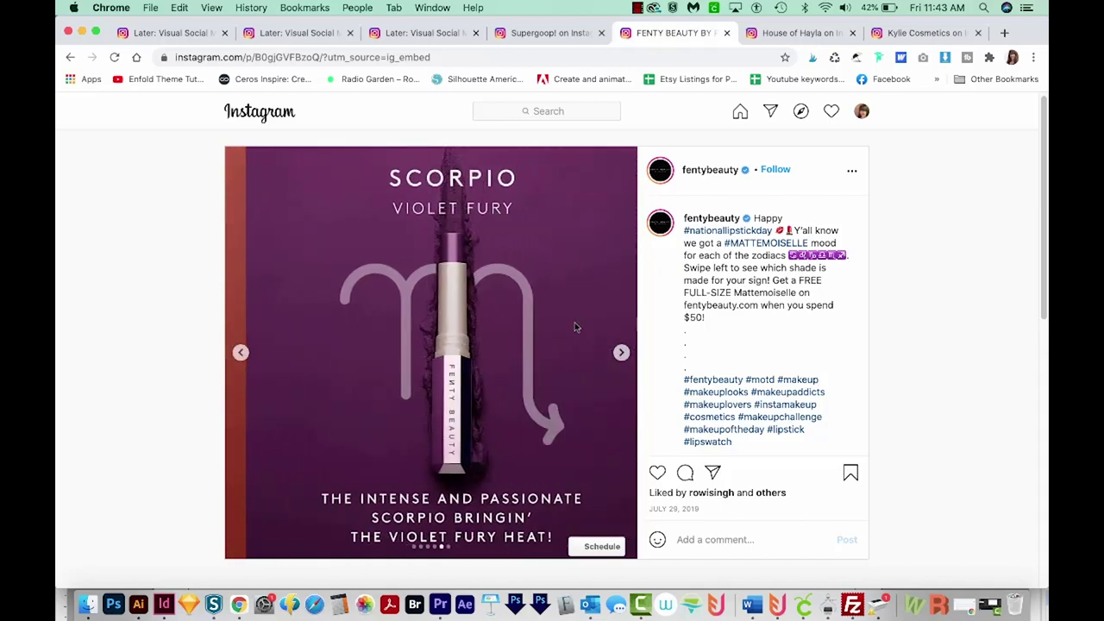
scroll(574, 322, right, 3)
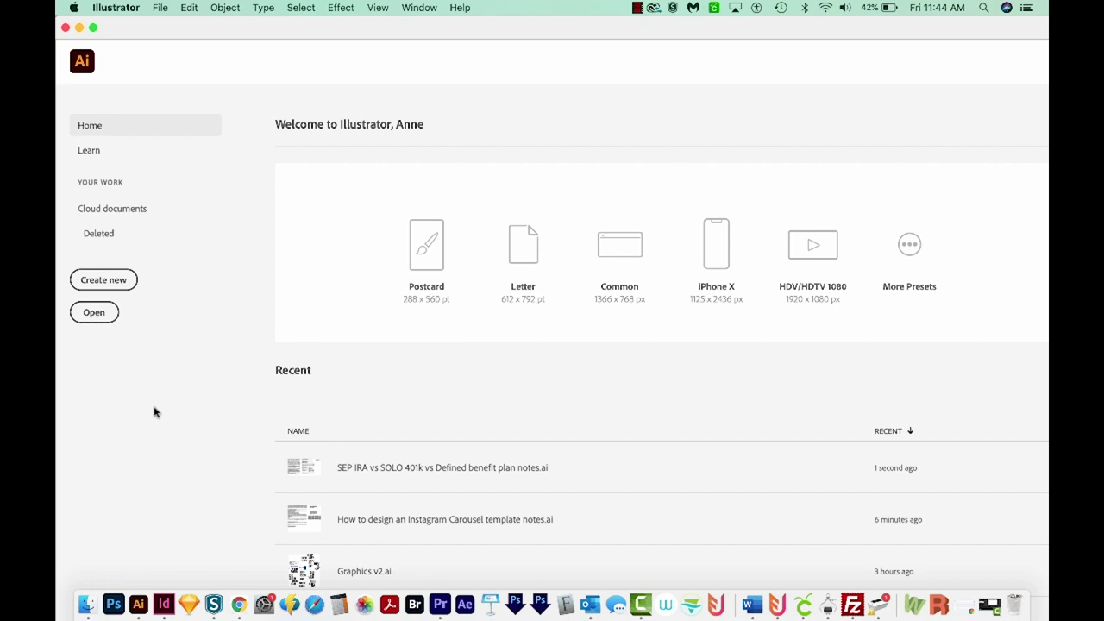
Step: Start a new Web document sized 1080 × 1080 px with 5 artboards
click(97, 281)
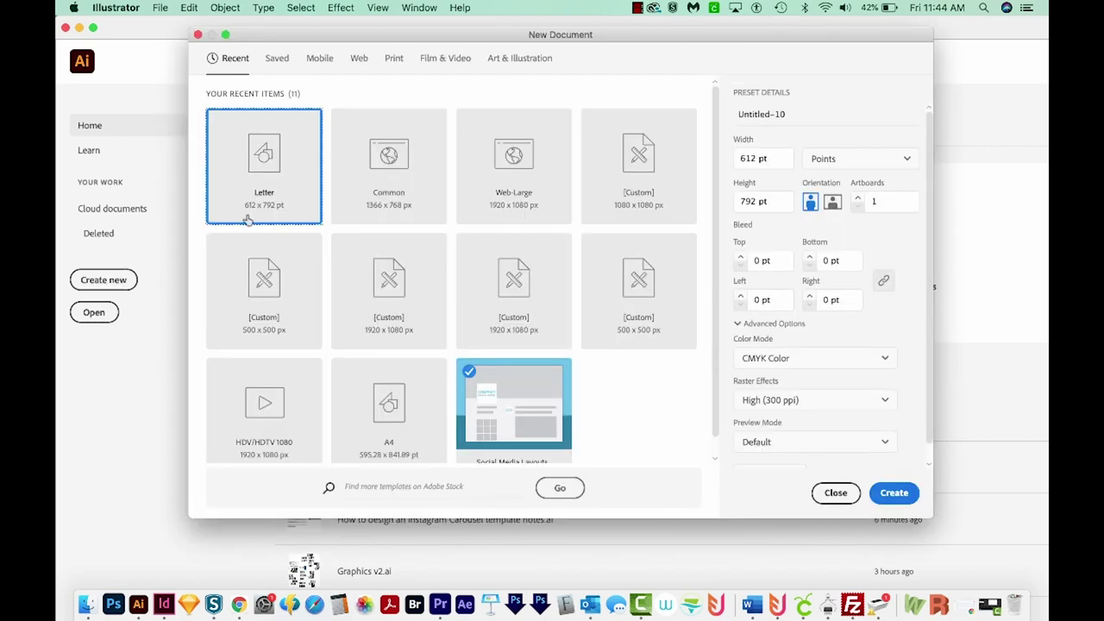
click(359, 60)
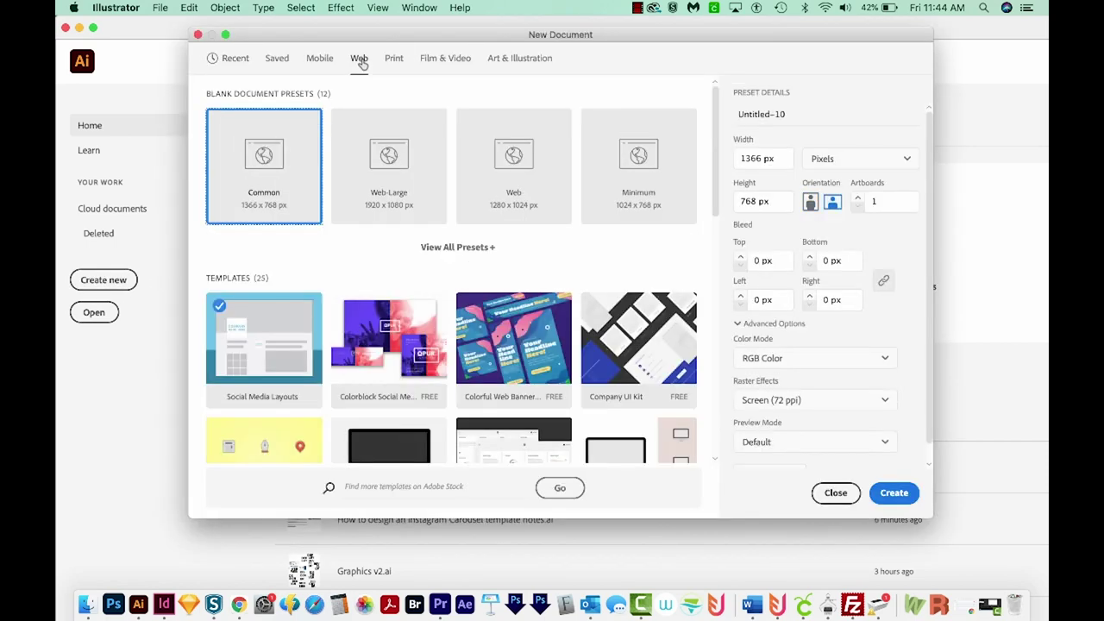
click(782, 159)
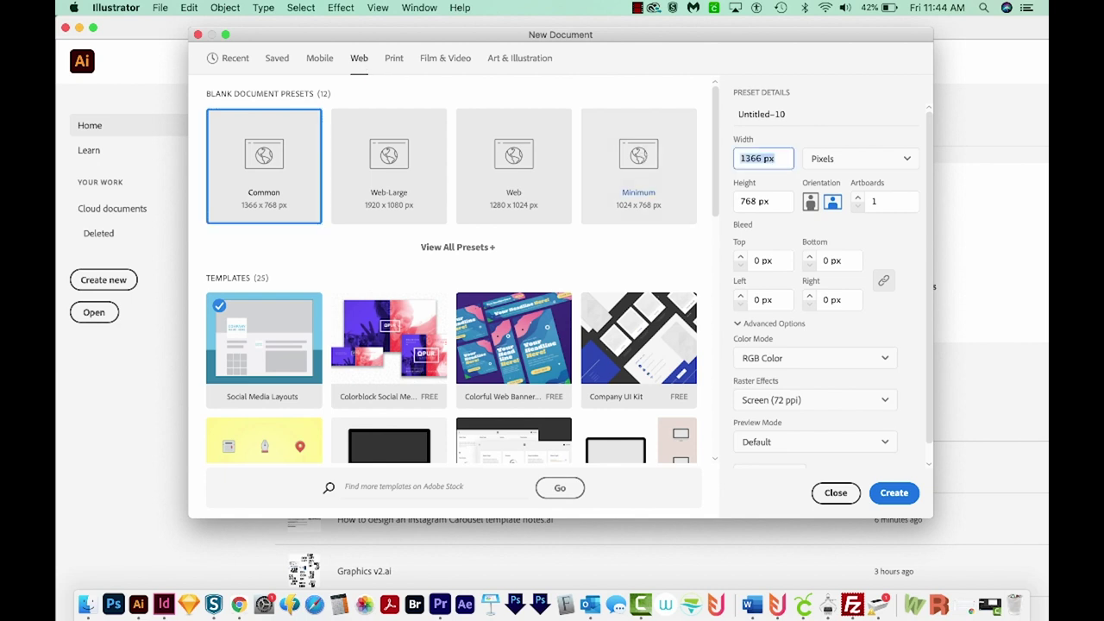
text(1080)
key(Tab)
text(1)
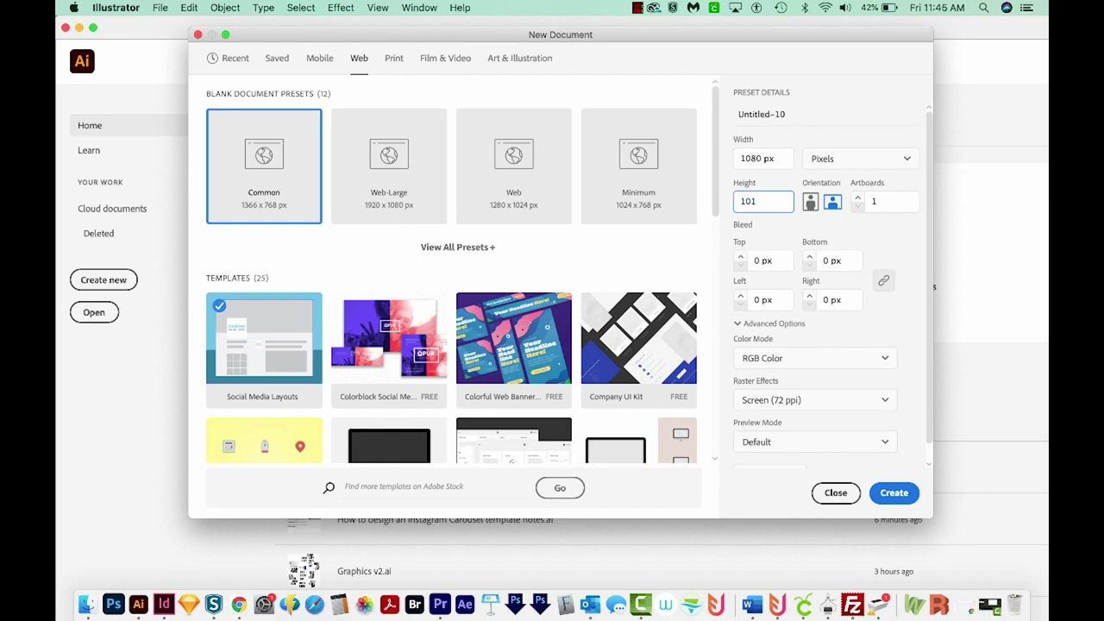
text(080)
click(893, 207)
text(5)
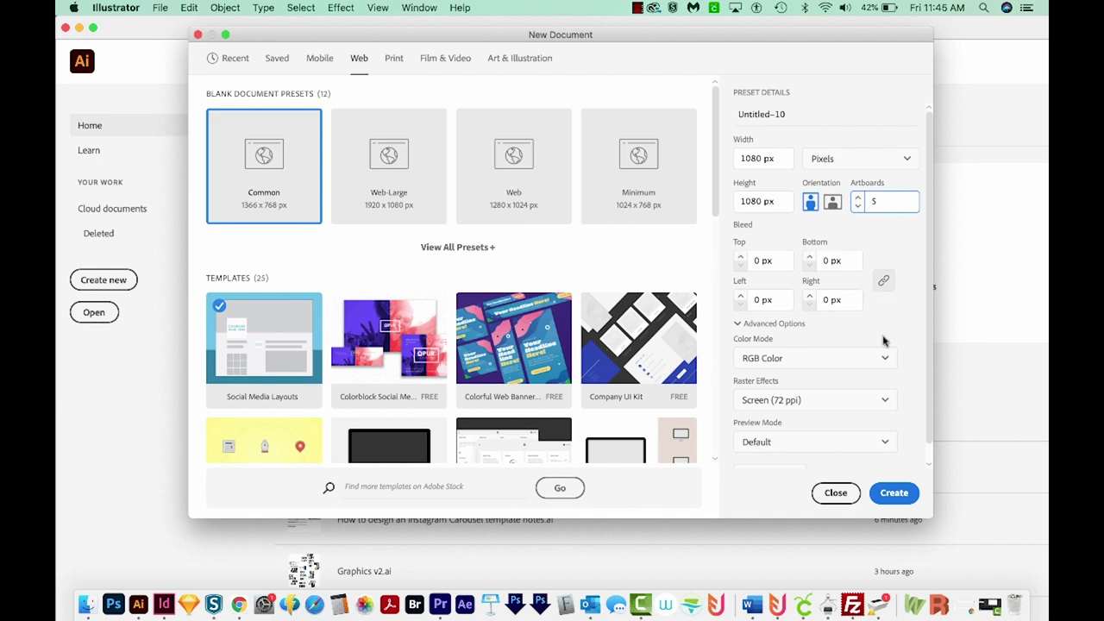
Step: Set artboard spacing to 0, arrange the artboards by row, and create the document
scroll(889, 336, down, 1)
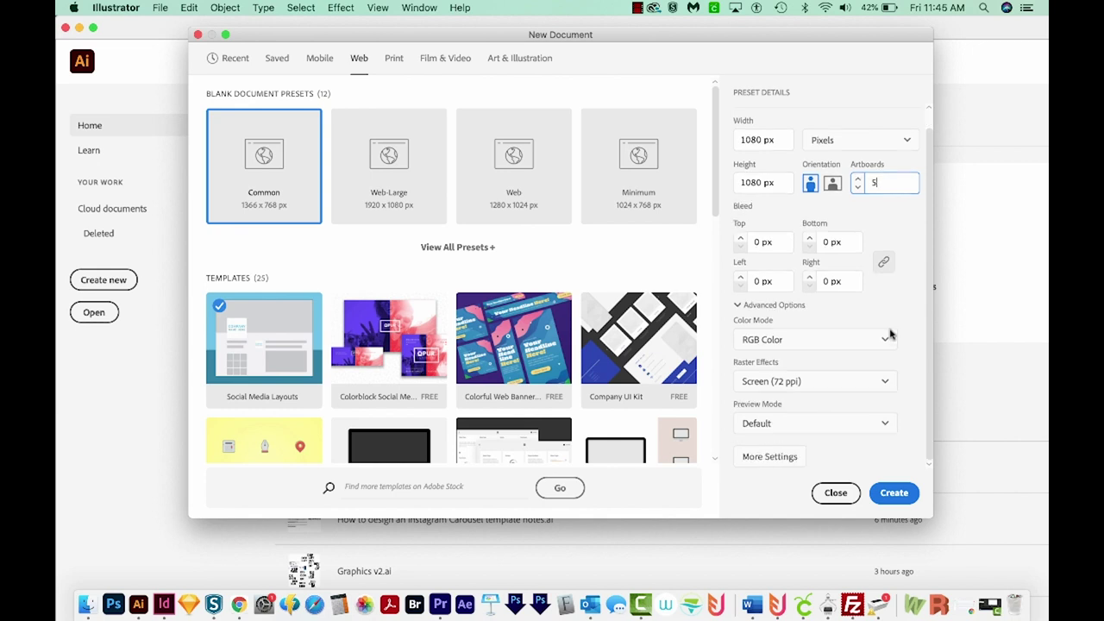
click(771, 456)
click(169, 183)
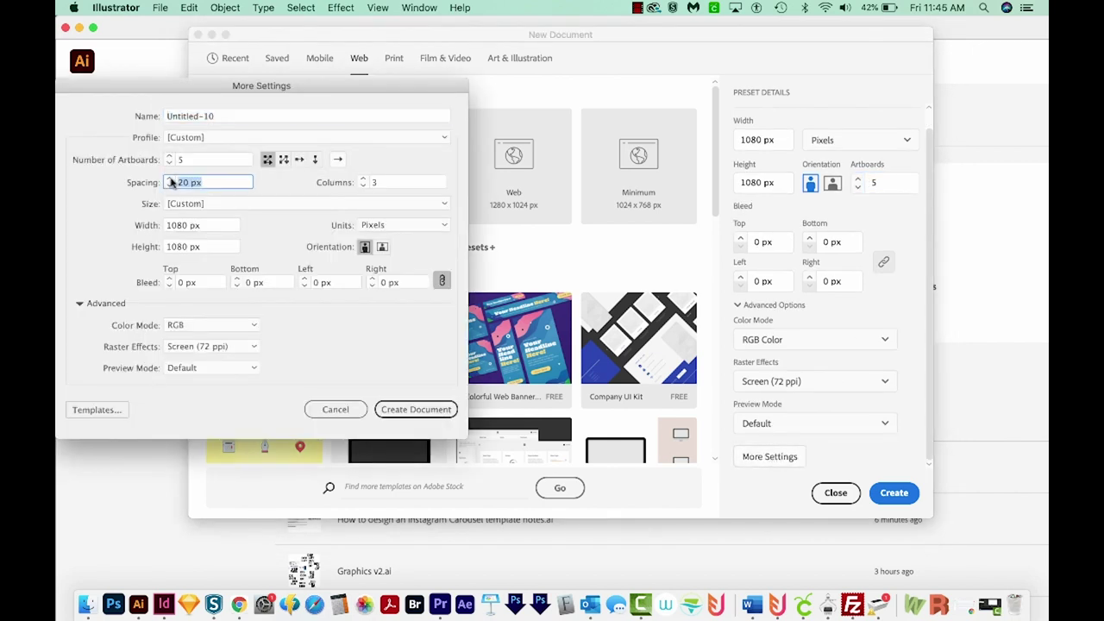
text(0)
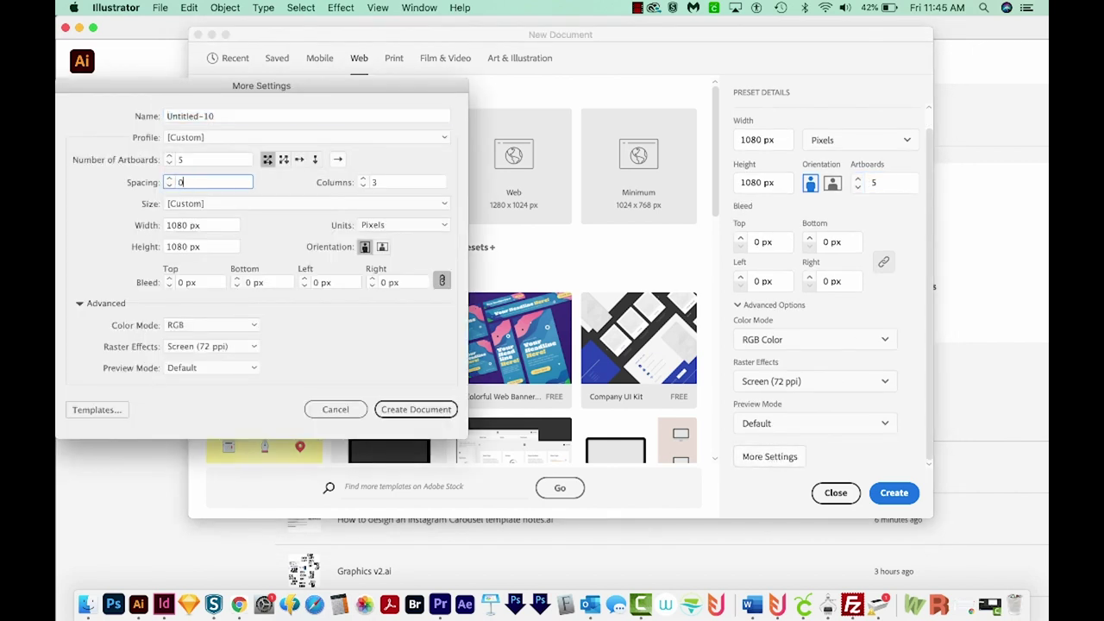
click(299, 162)
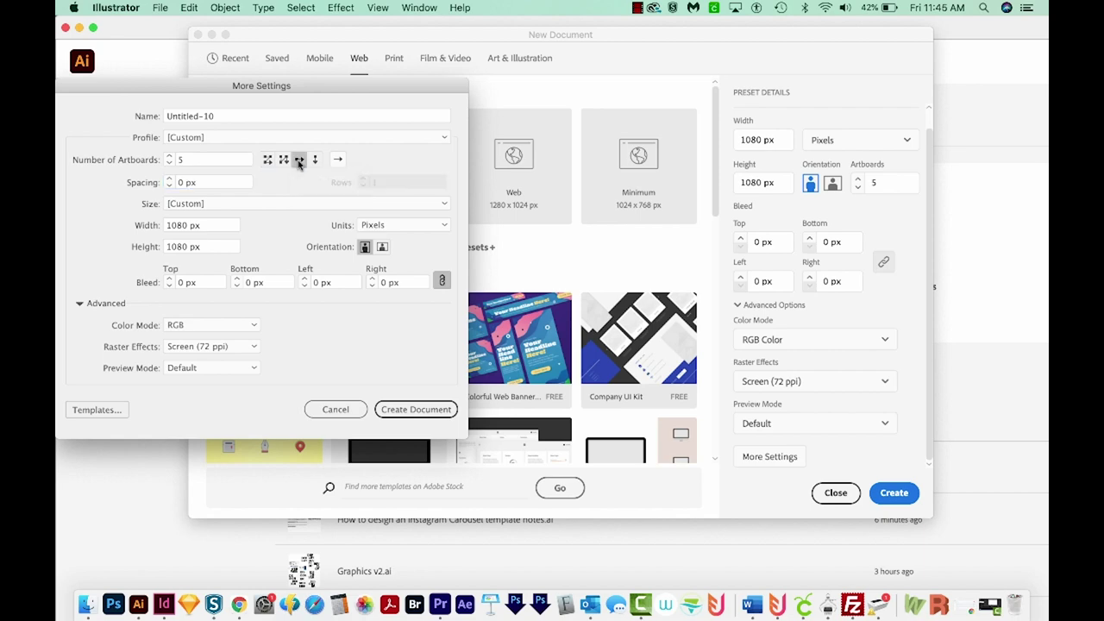
click(398, 411)
drag(405, 388, 483, 354)
scroll(483, 354, right, 3)
scroll(439, 353, left, 3)
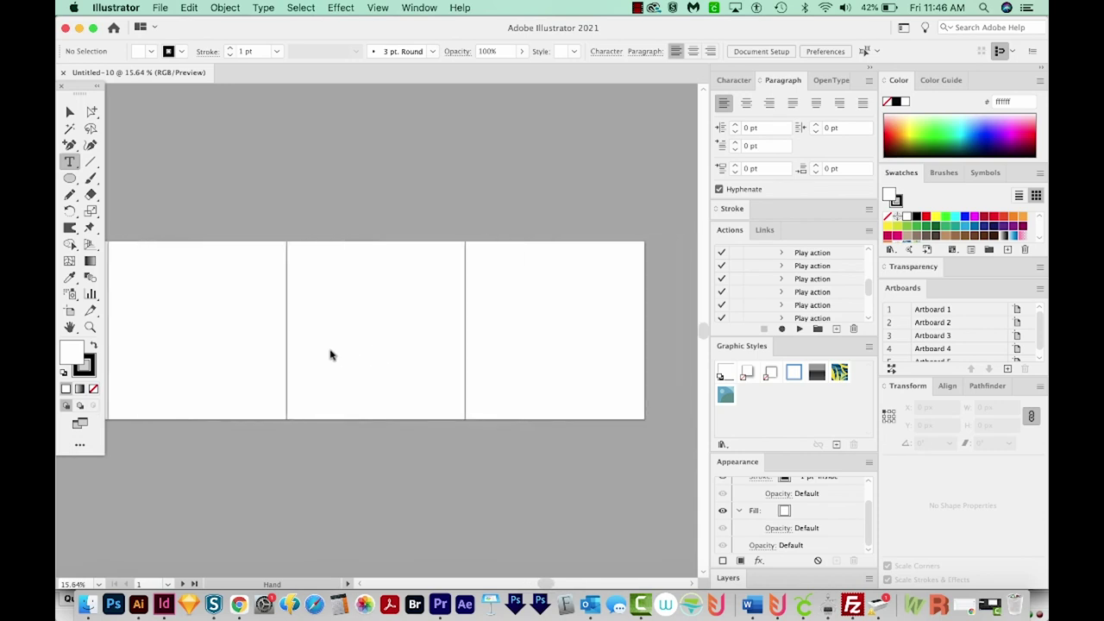
scroll(500, 409, right, 3)
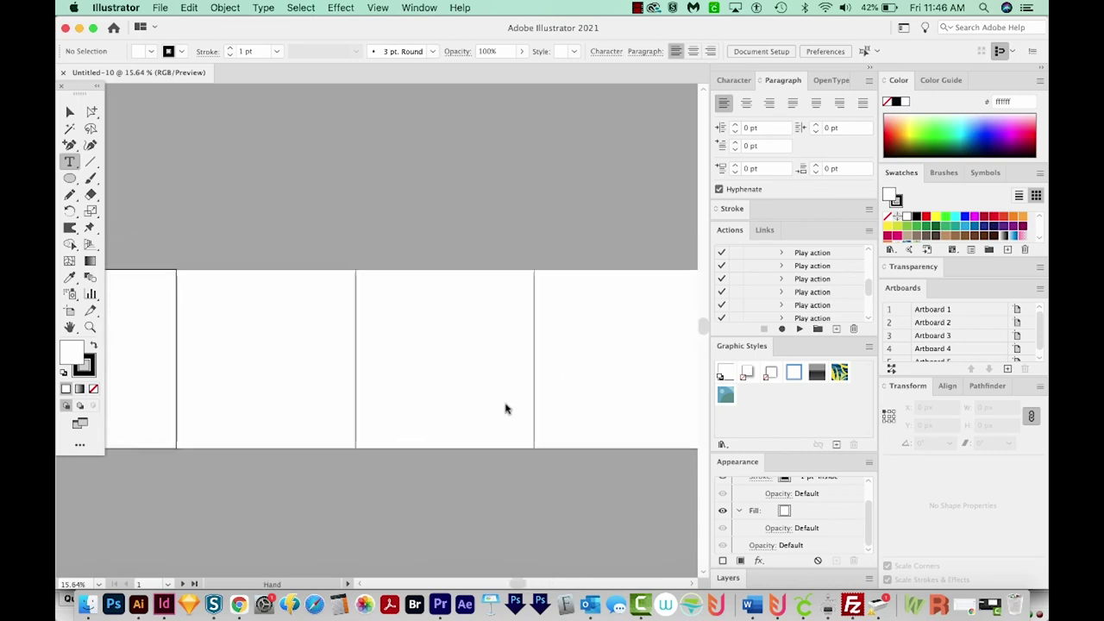
drag(500, 409, 605, 370)
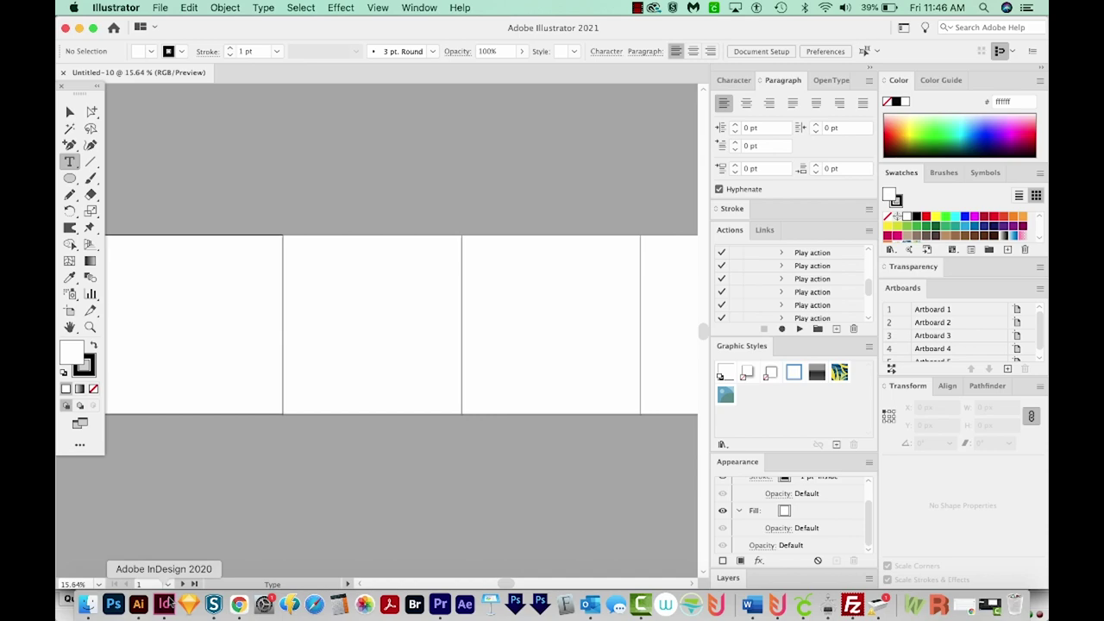
Step: Preview the sunset photo, then drag pexels-pixabay-289378.jpg into the document over the first artboard
click(86, 608)
key(space)
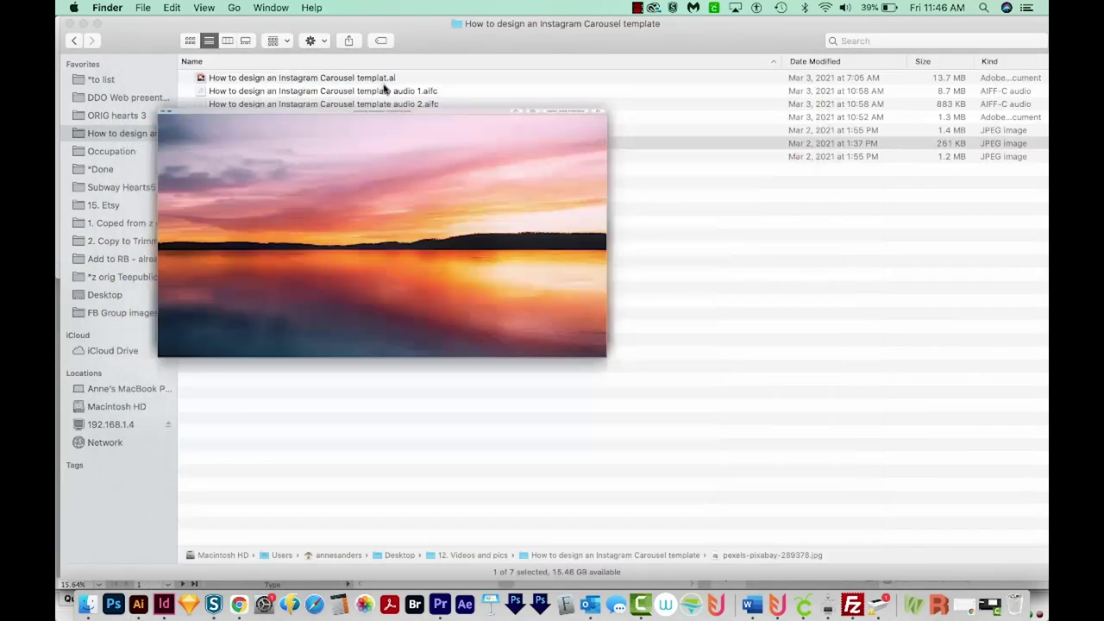
key(space)
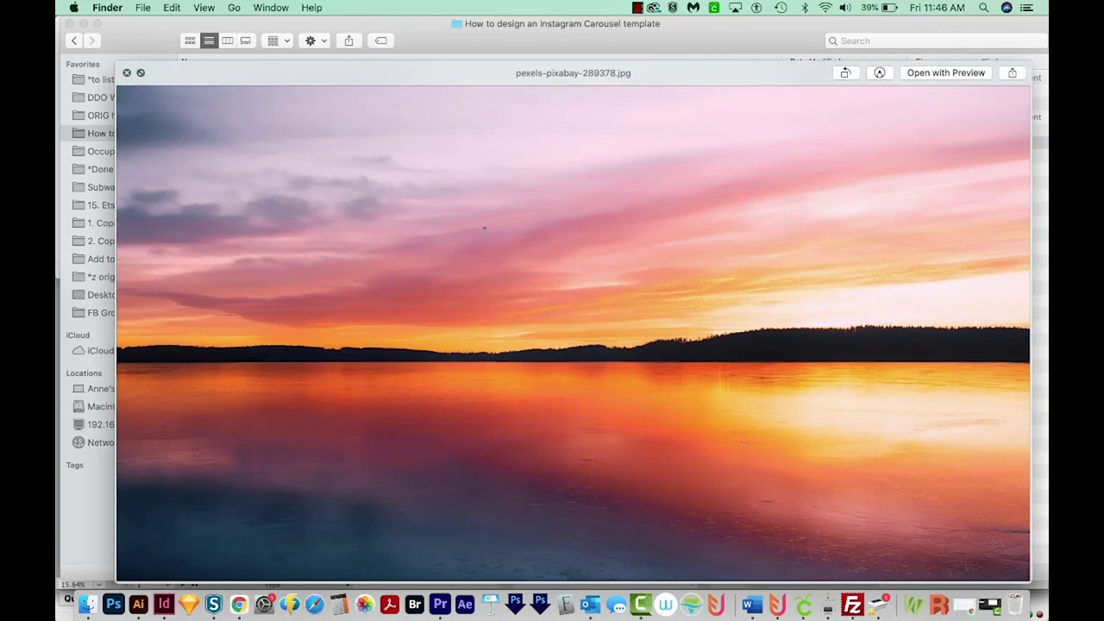
key(space)
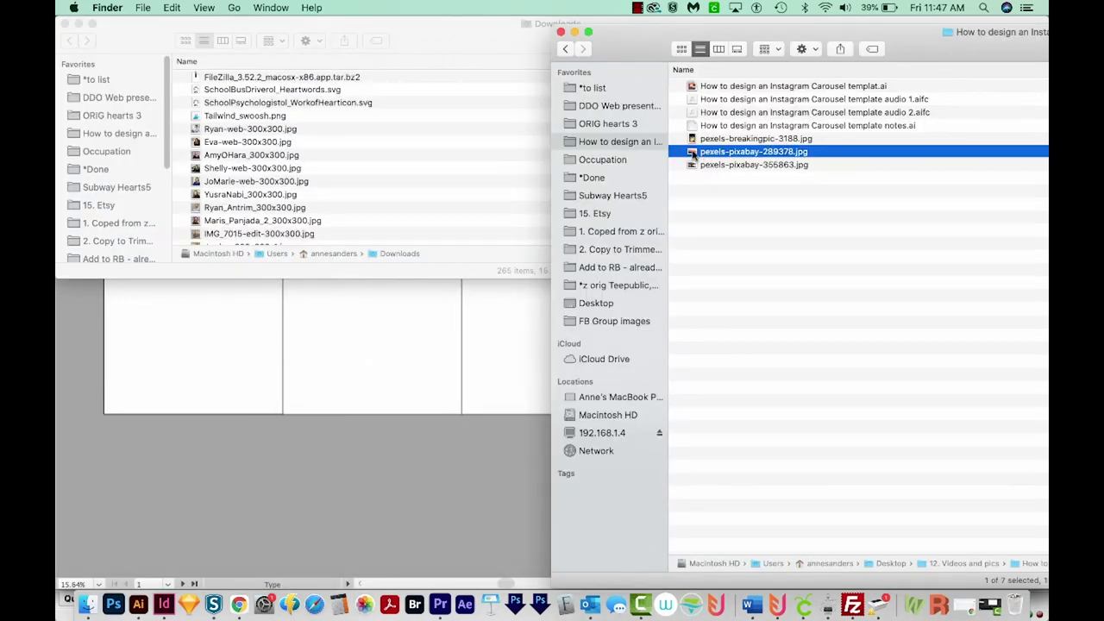
drag(690, 157, 223, 372)
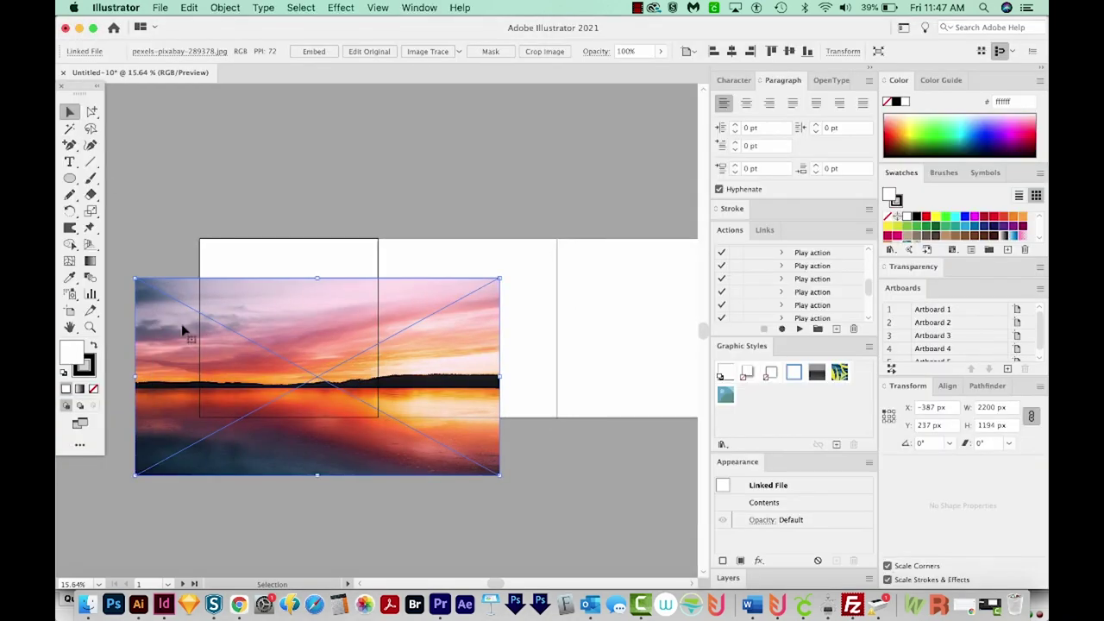
drag(190, 319, 239, 286)
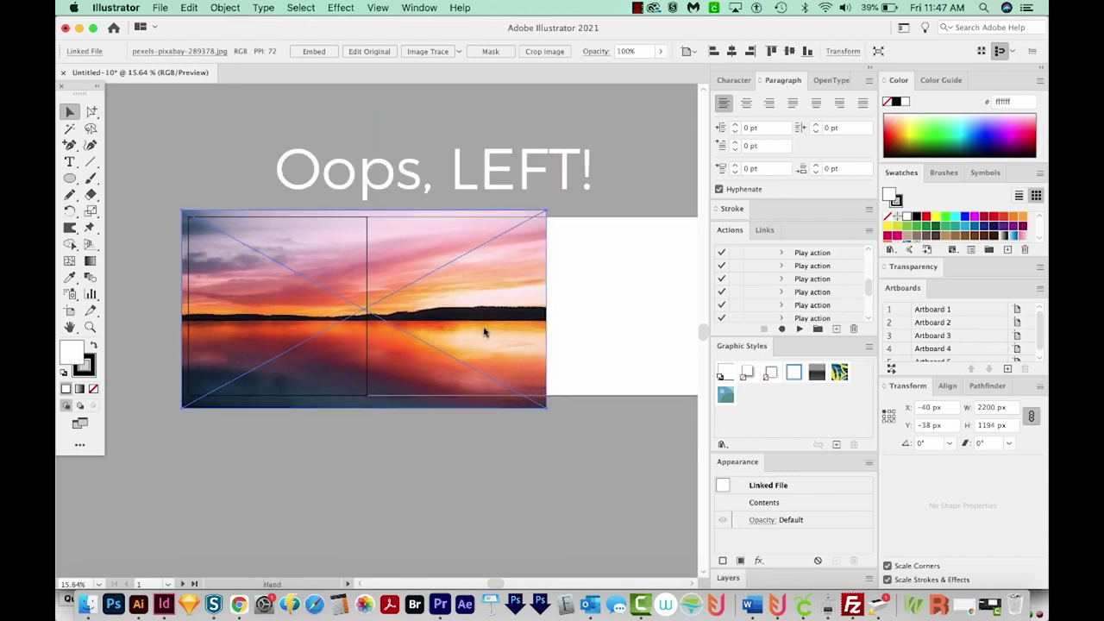
scroll(484, 332, right, 5)
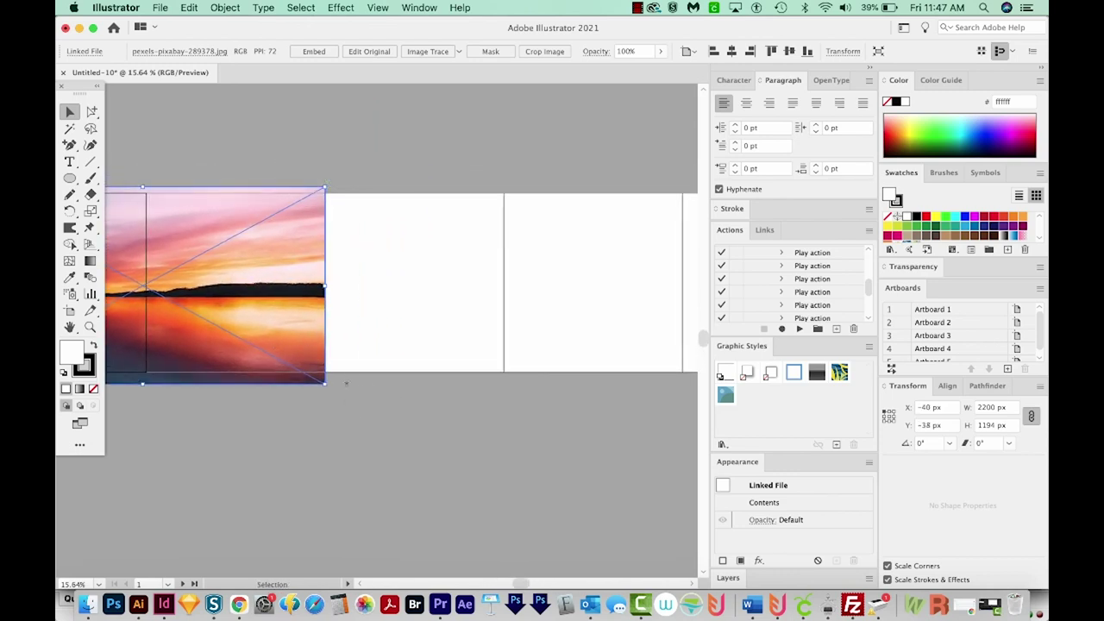
Step: Scale the sunset photo to 5488 × 2978 px across all five artboards and raise its horizon
key(super+minus)
key(super+minus)
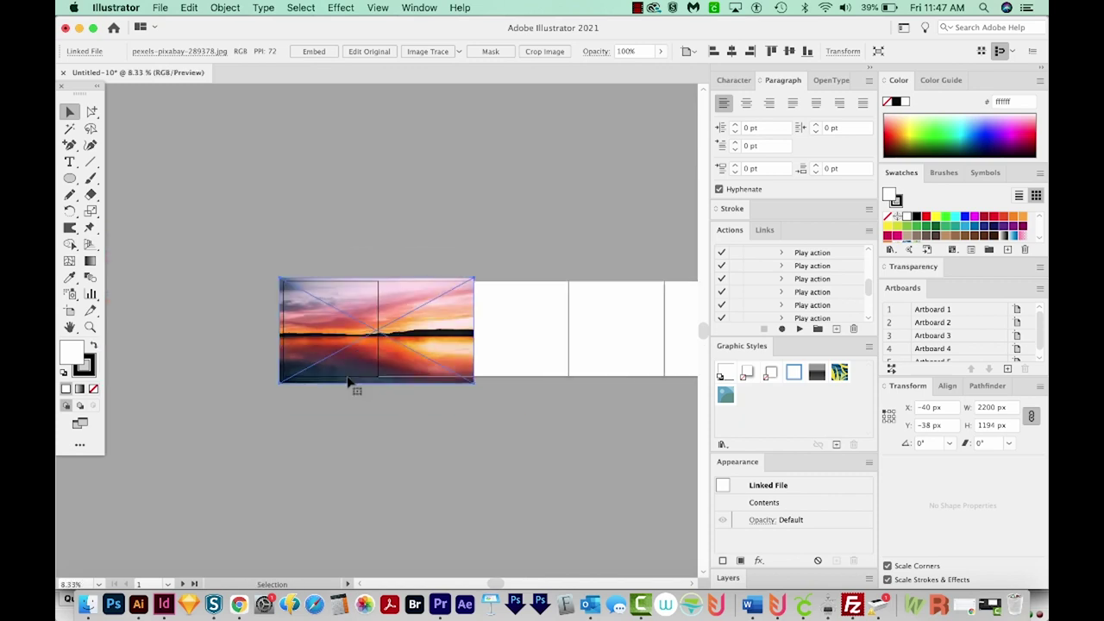
scroll(464, 315, right, 1)
scroll(464, 315, right, 5)
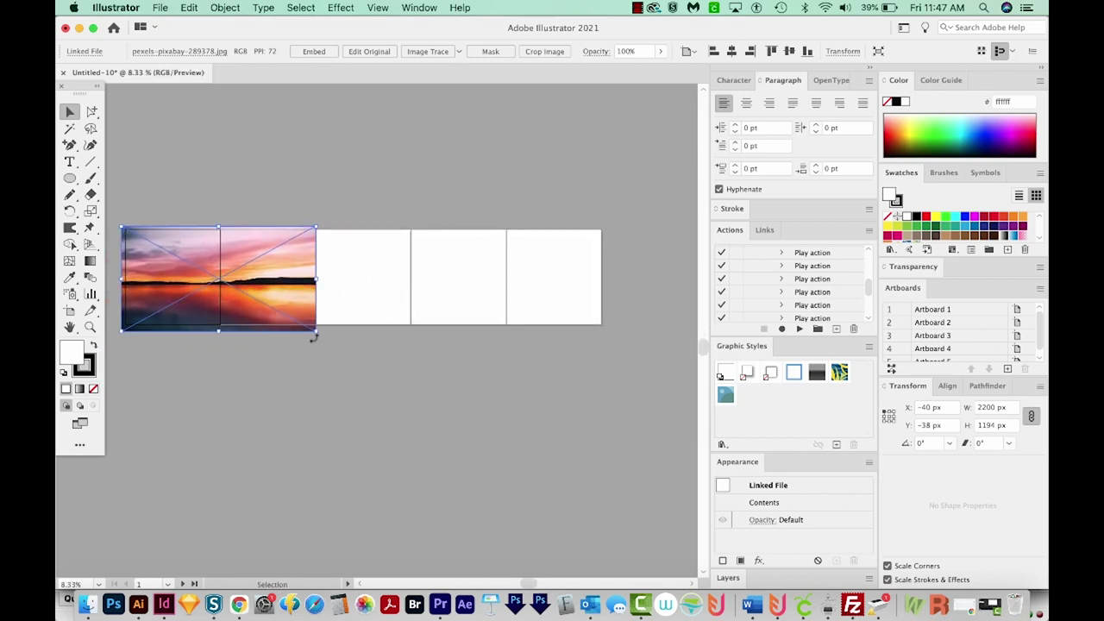
drag(315, 331, 606, 553)
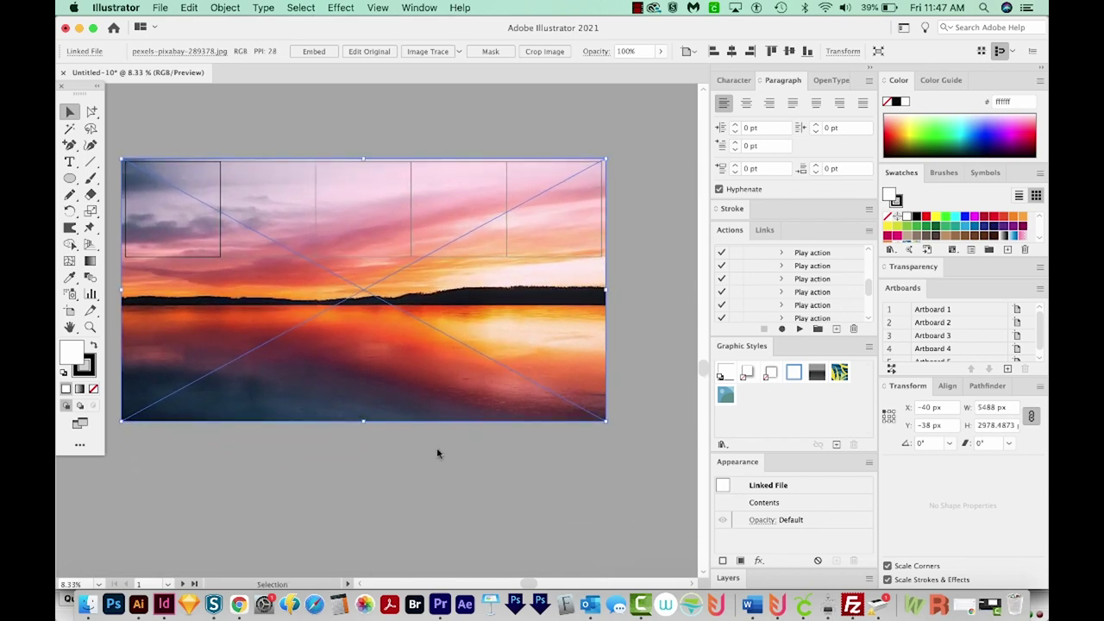
drag(390, 408, 389, 336)
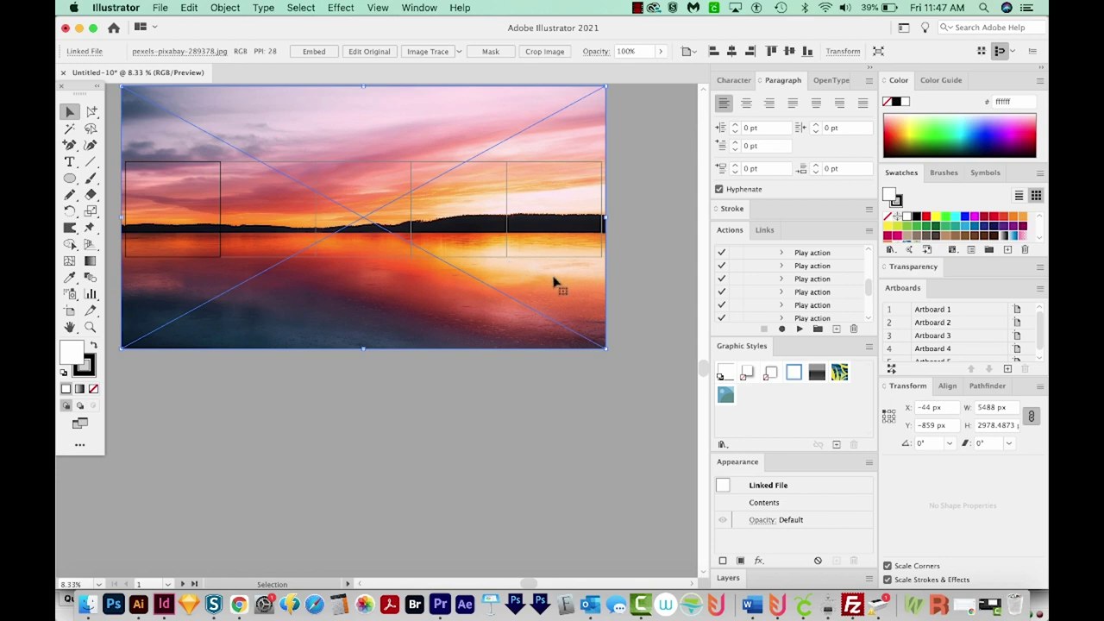
key(F7)
key(F7)
key(F7)
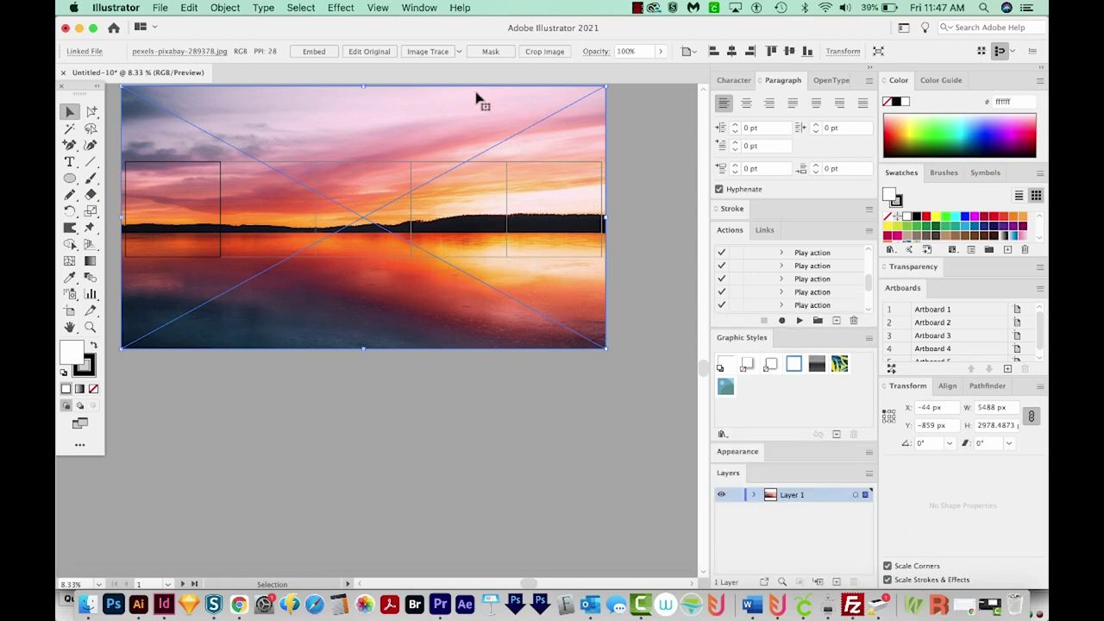
click(411, 8)
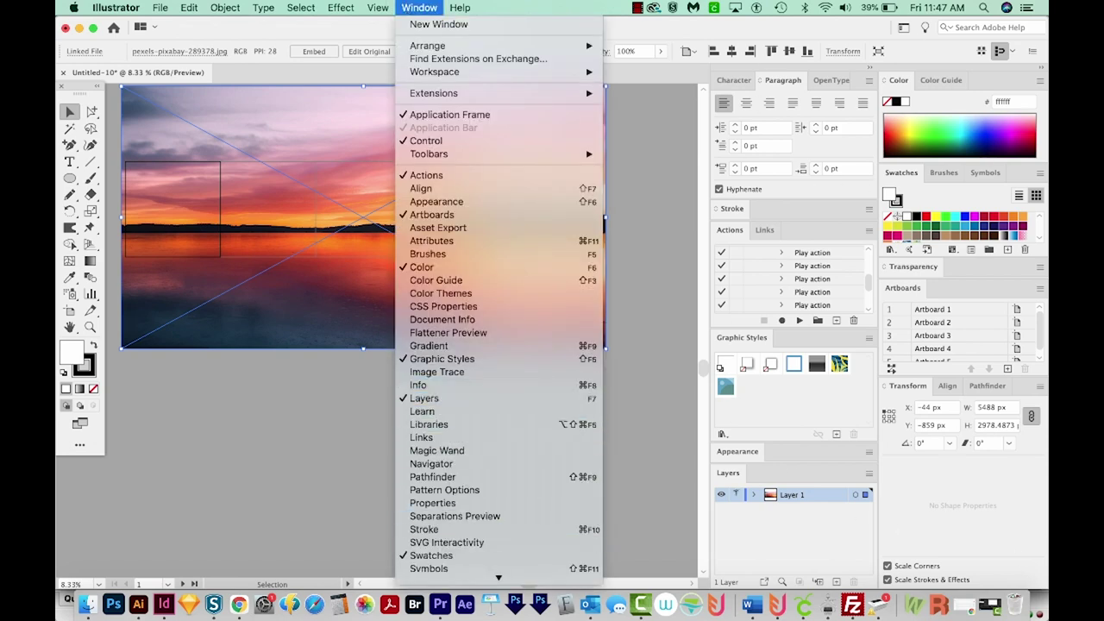
Step: Close the Window menu without picking a panel, keeping the enlarged photo in view
click(643, 372)
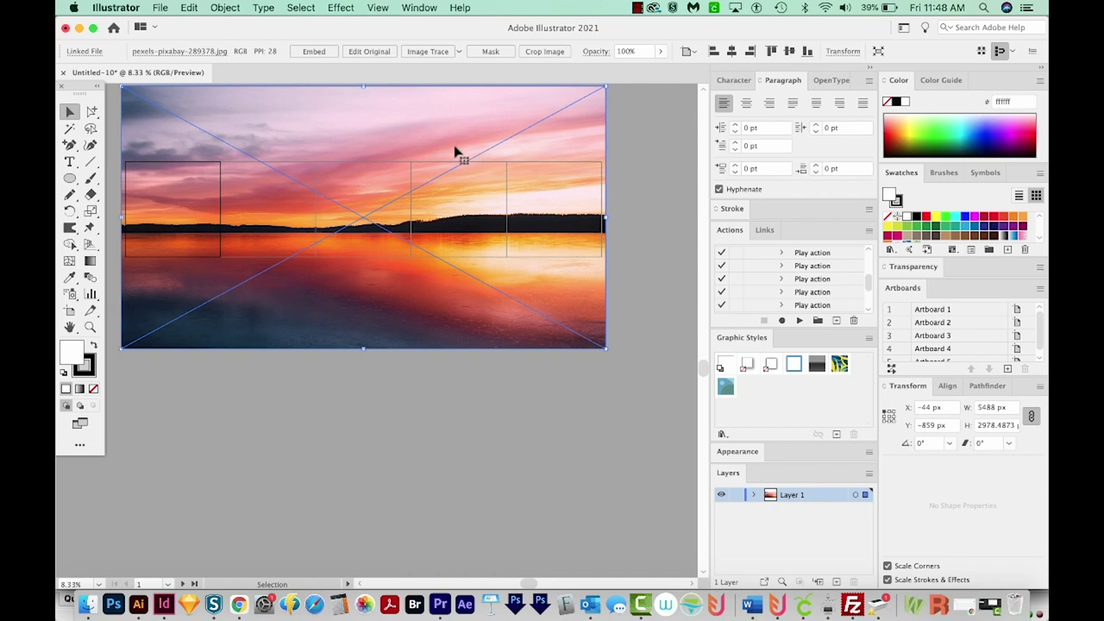
Step: Check the sunset photo's 5488 px width in its Transform values
click(843, 54)
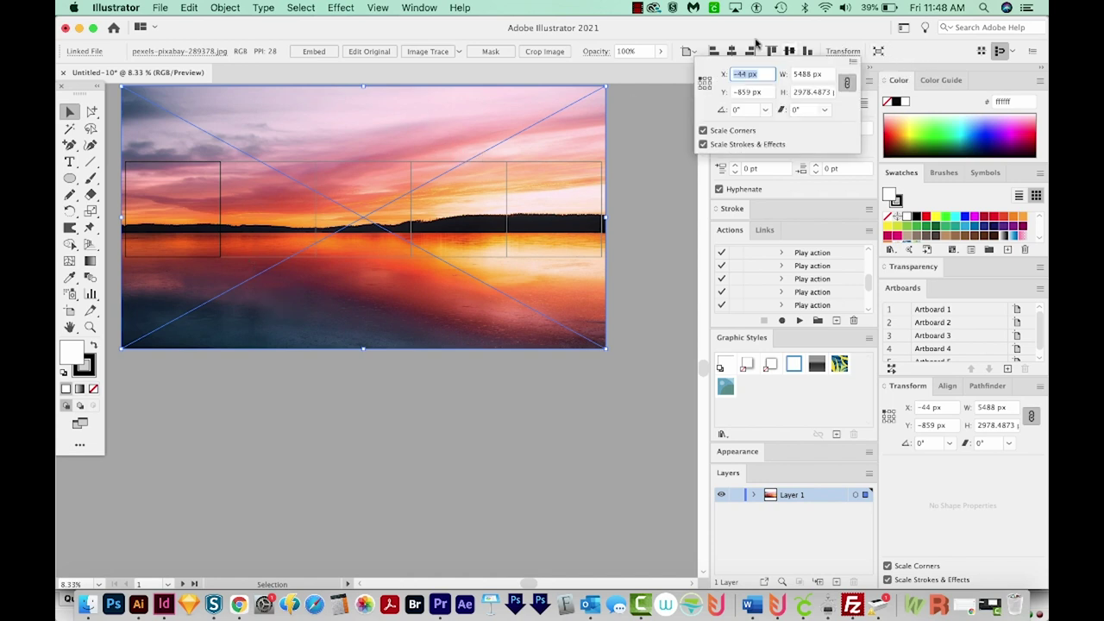
click(420, 7)
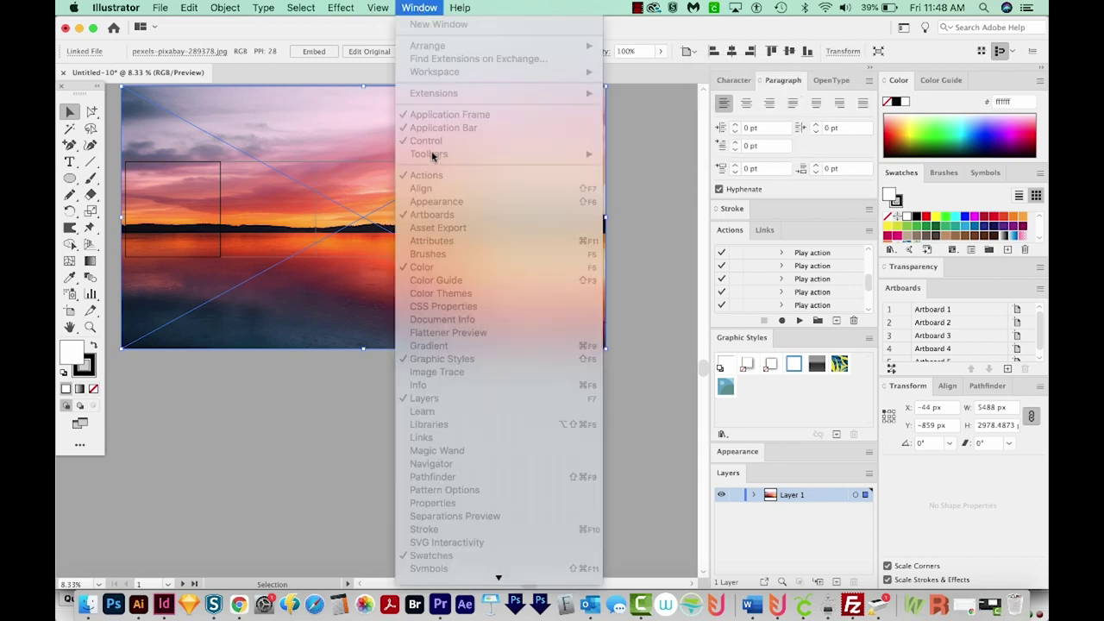
click(837, 54)
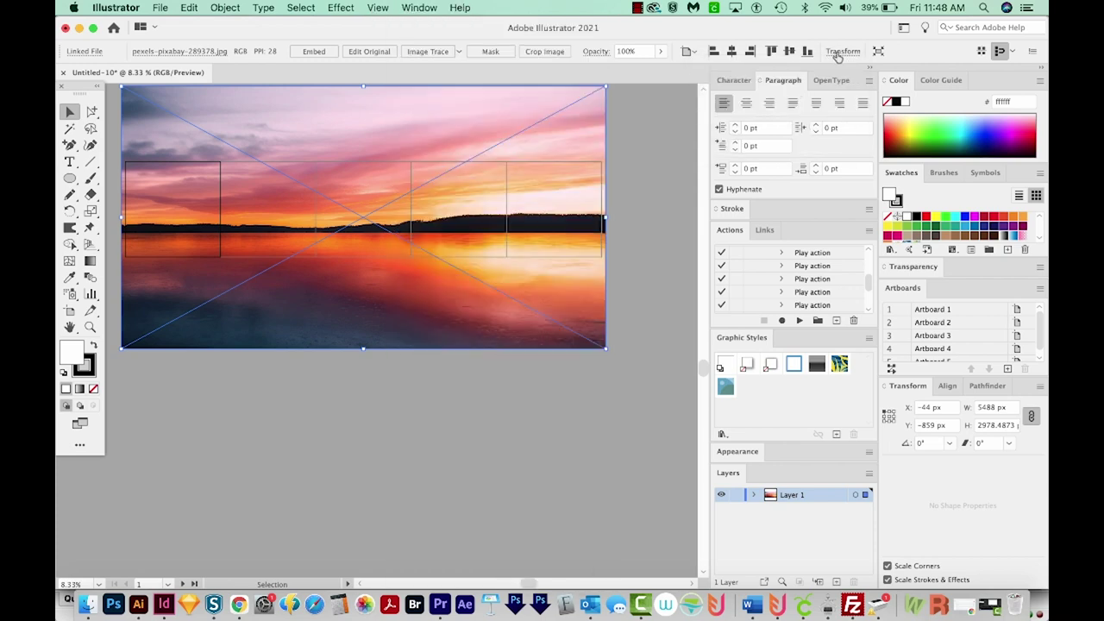
click(839, 54)
click(807, 74)
Step: Draw a white 751 × 1157 px rectangle over the last artboard and reselect the photo
key(m)
drag(585, 159, 518, 262)
click(837, 51)
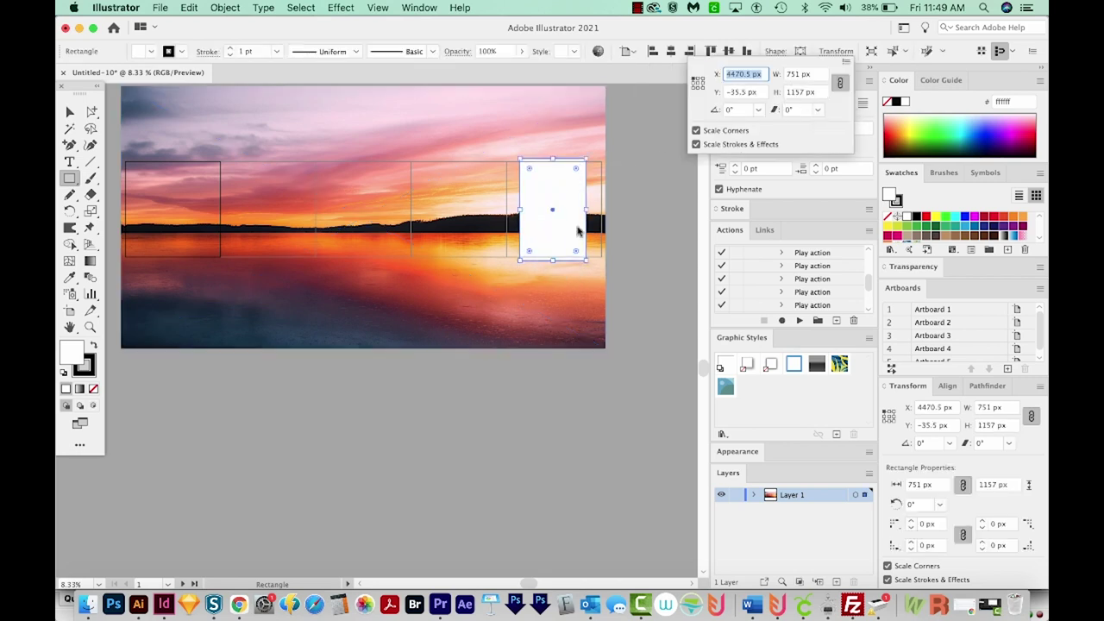
key(v)
click(581, 134)
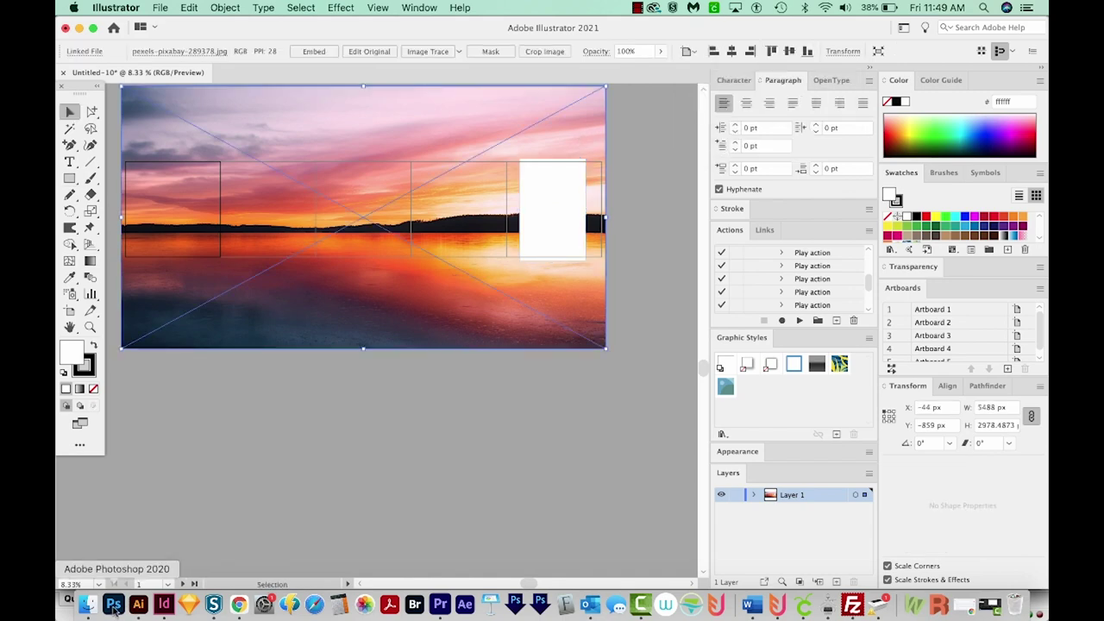
Step: In Photoshop, create a new document at width 5488 and height 1157 px in RGB Color, 72 ppi
click(113, 604)
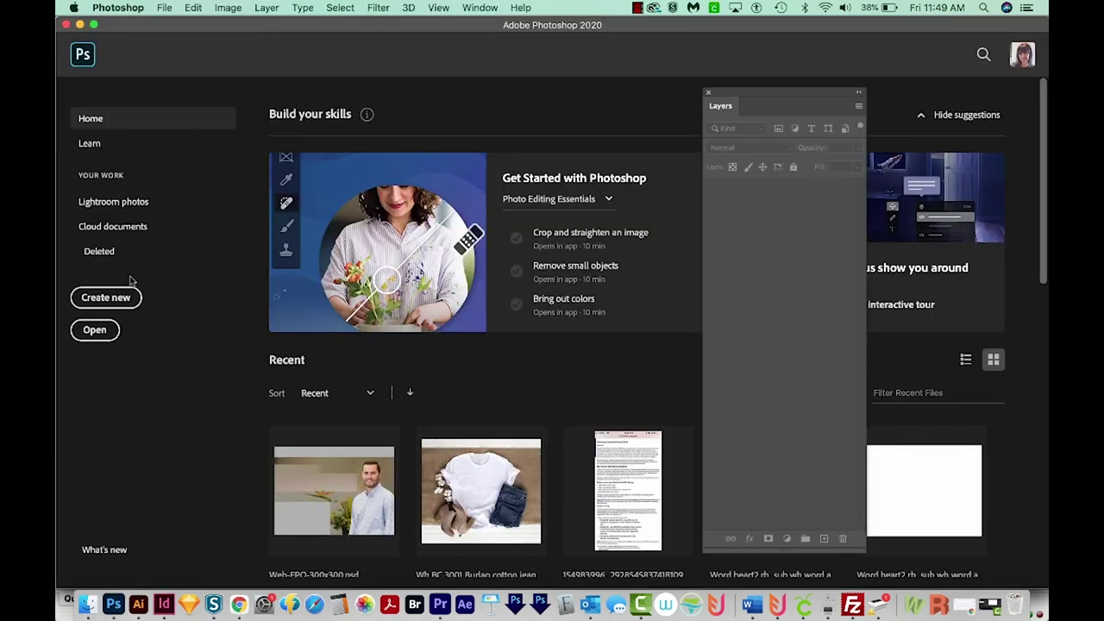
click(120, 299)
click(734, 166)
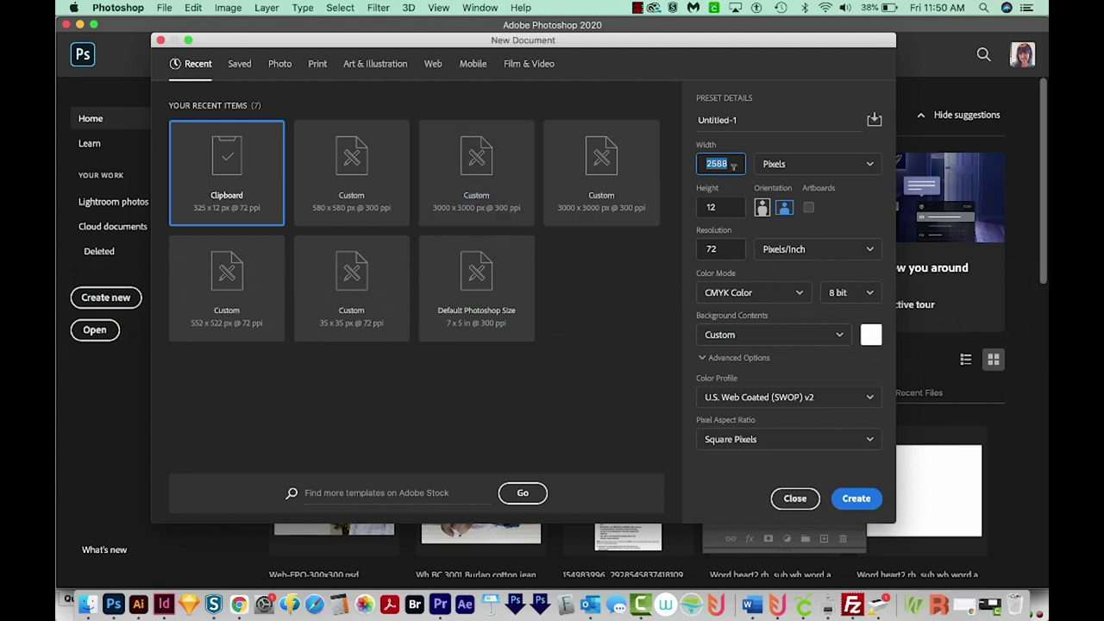
text(4)
key(Tab)
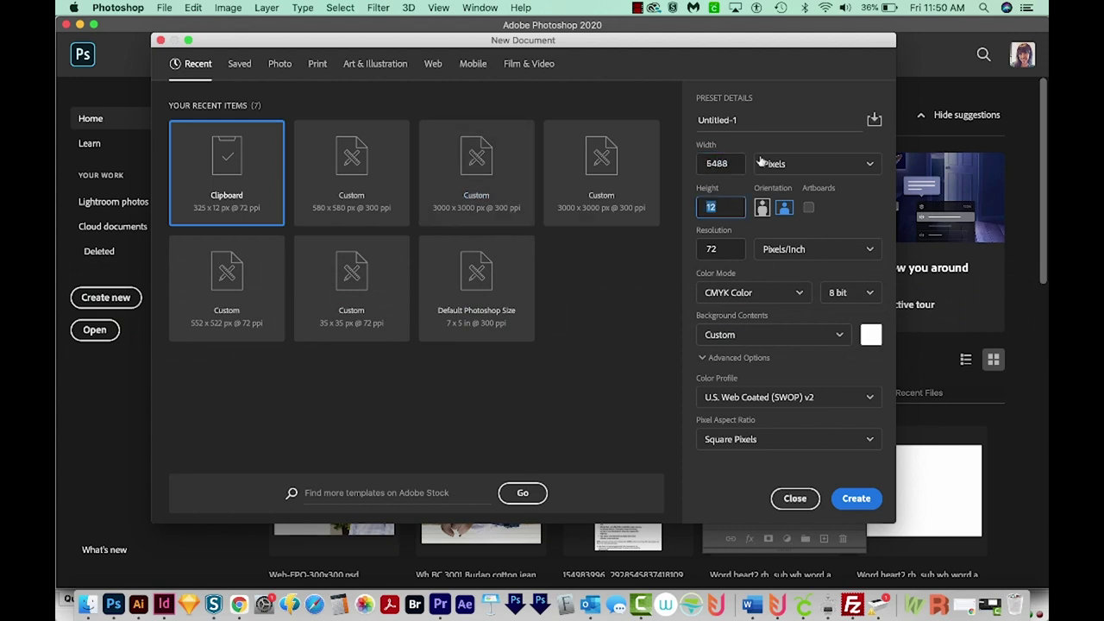
text(1157)
click(723, 249)
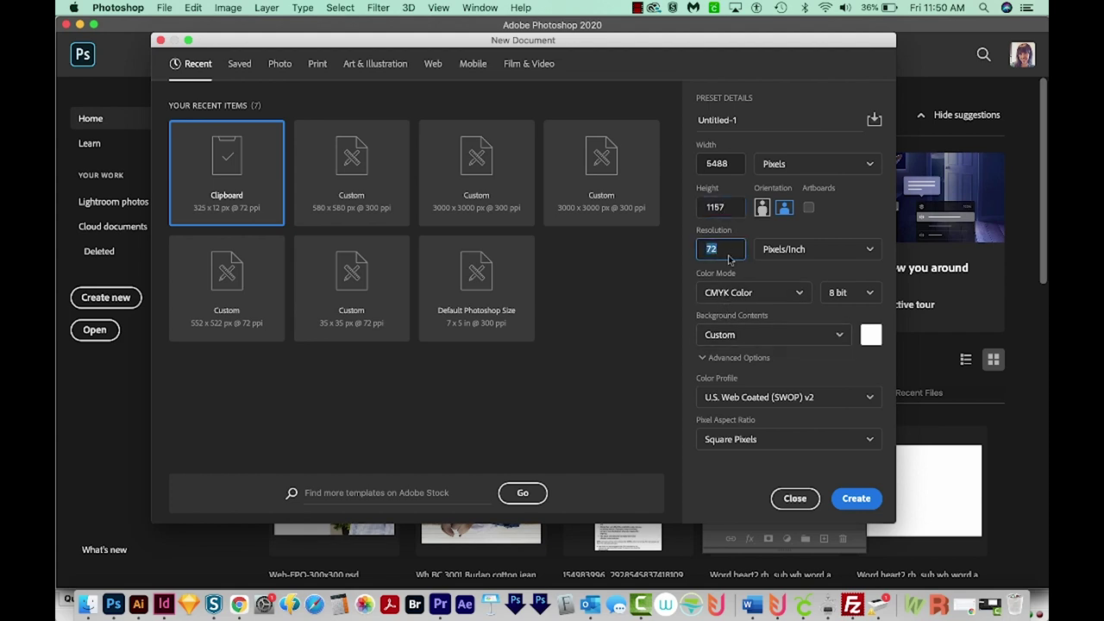
click(723, 293)
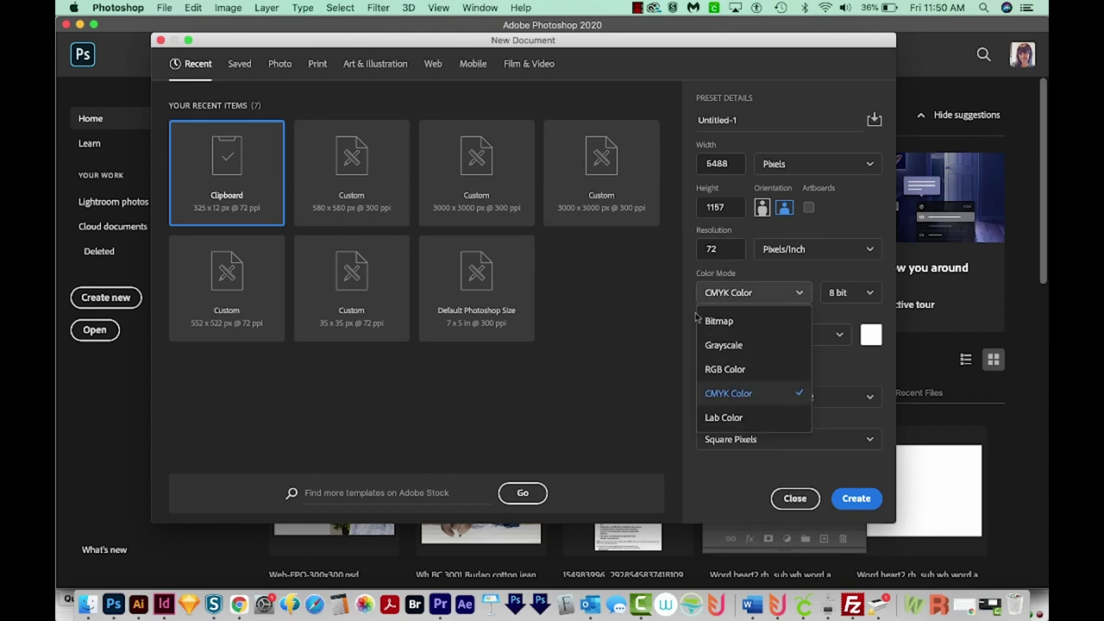
click(770, 377)
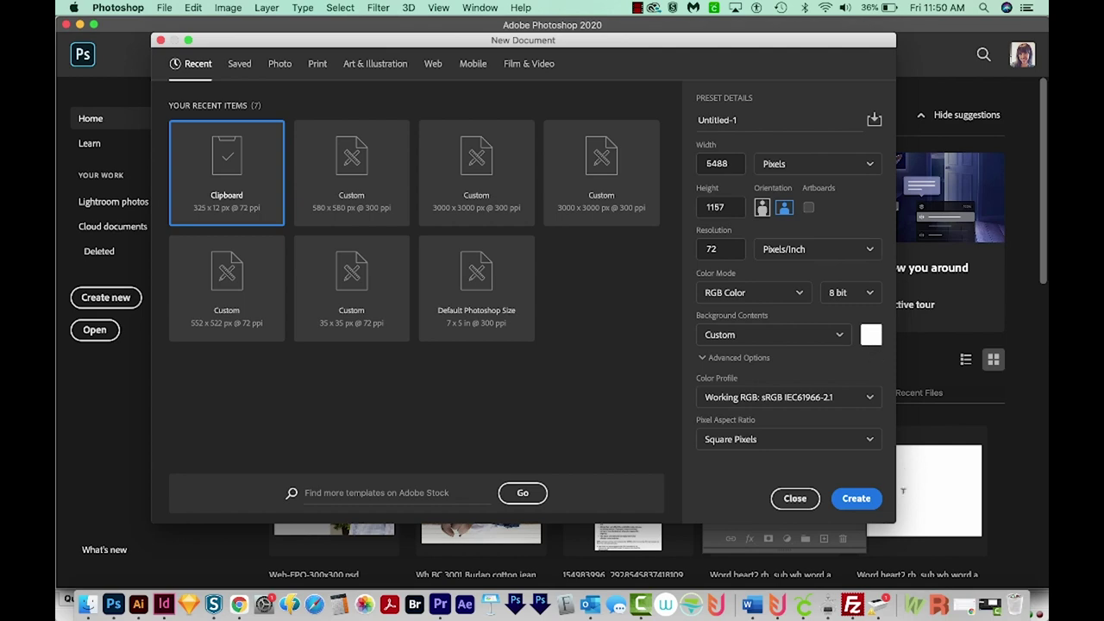
click(869, 502)
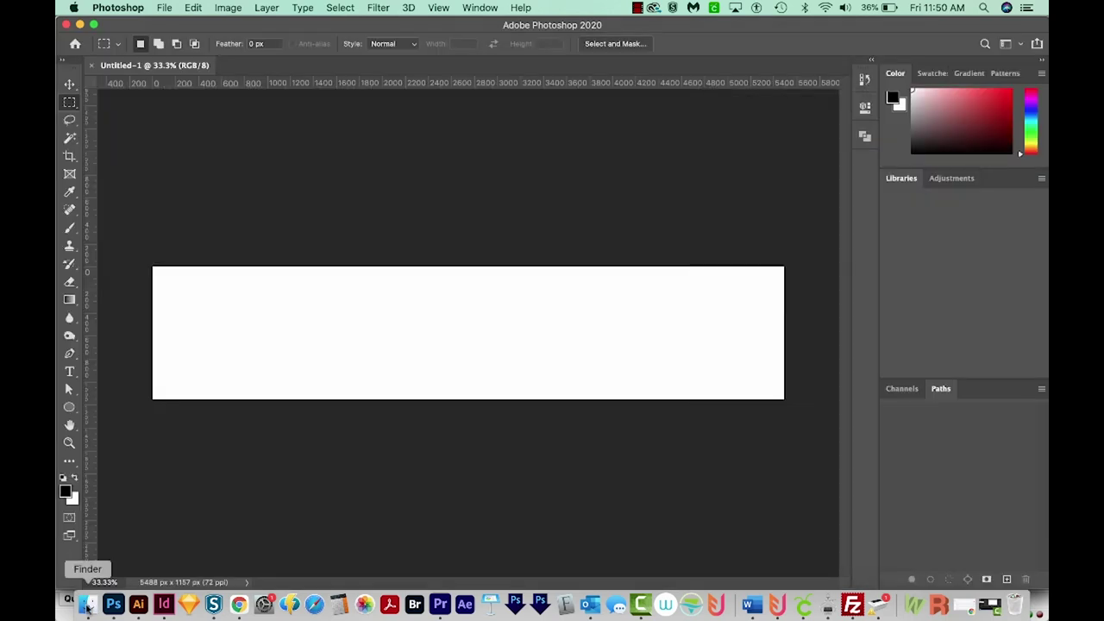
click(88, 604)
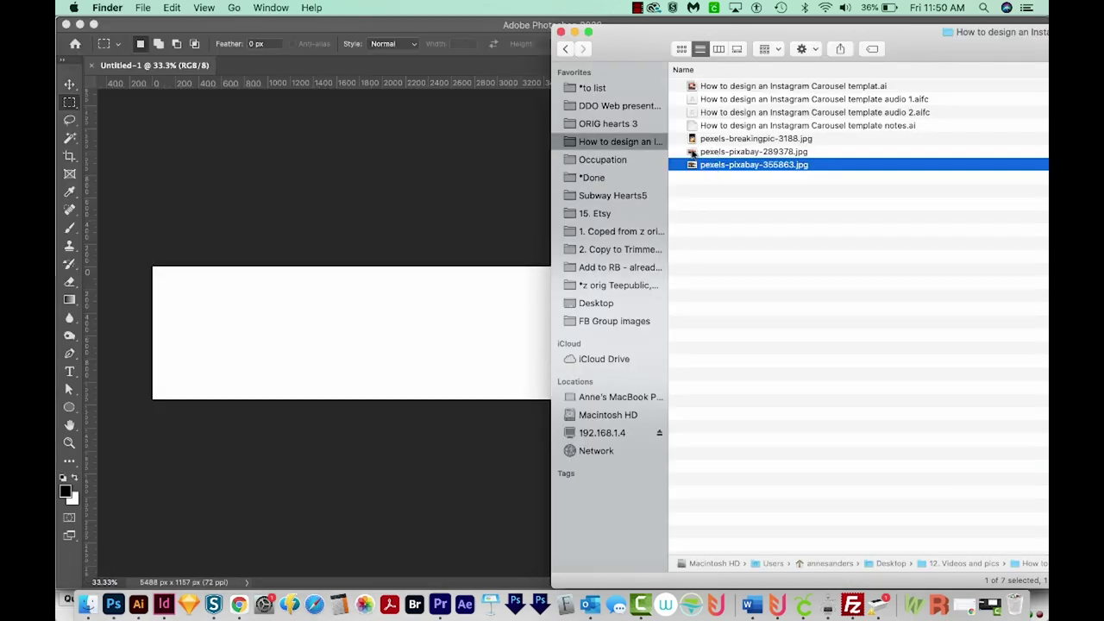
Step: Place the sunset JPG on the canvas, scale it to 262.27%, and shift it down to fill
drag(692, 153, 443, 323)
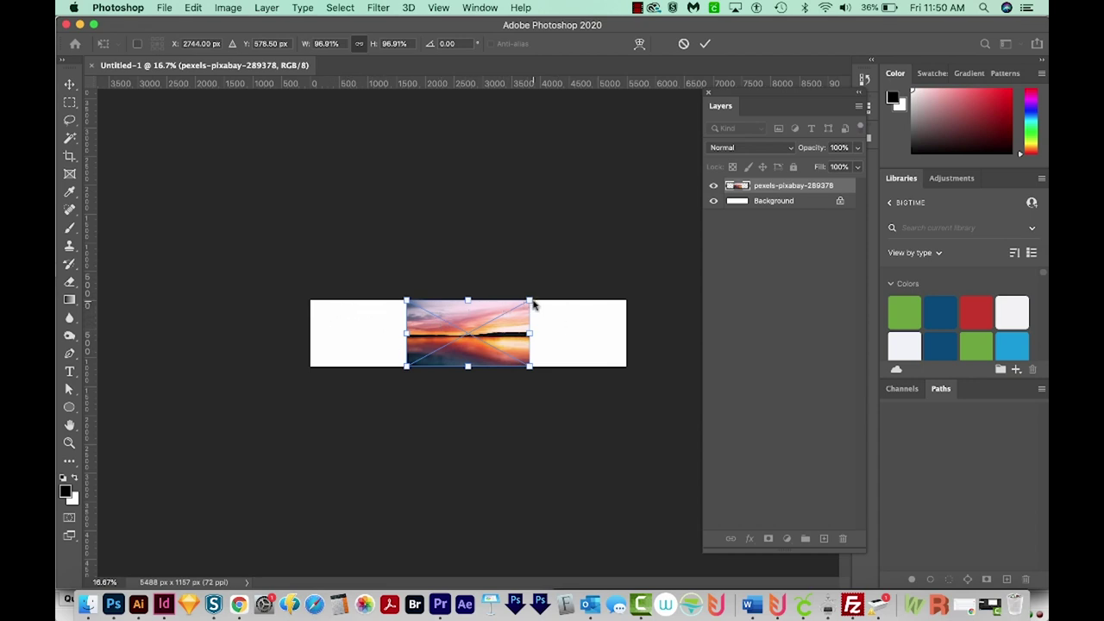
drag(533, 304, 642, 245)
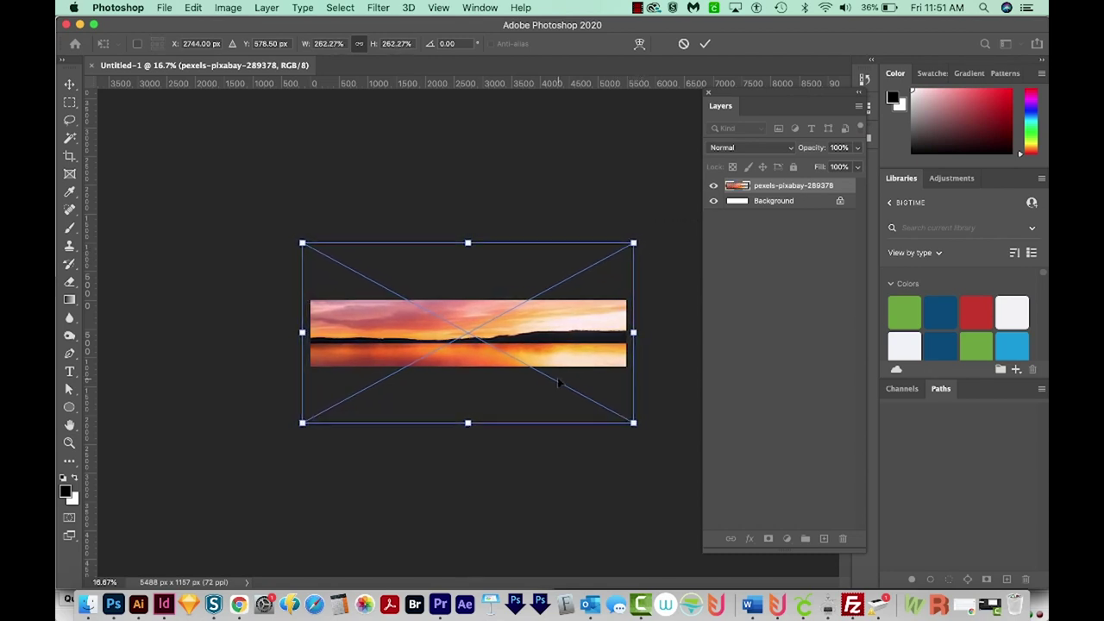
drag(592, 330, 591, 344)
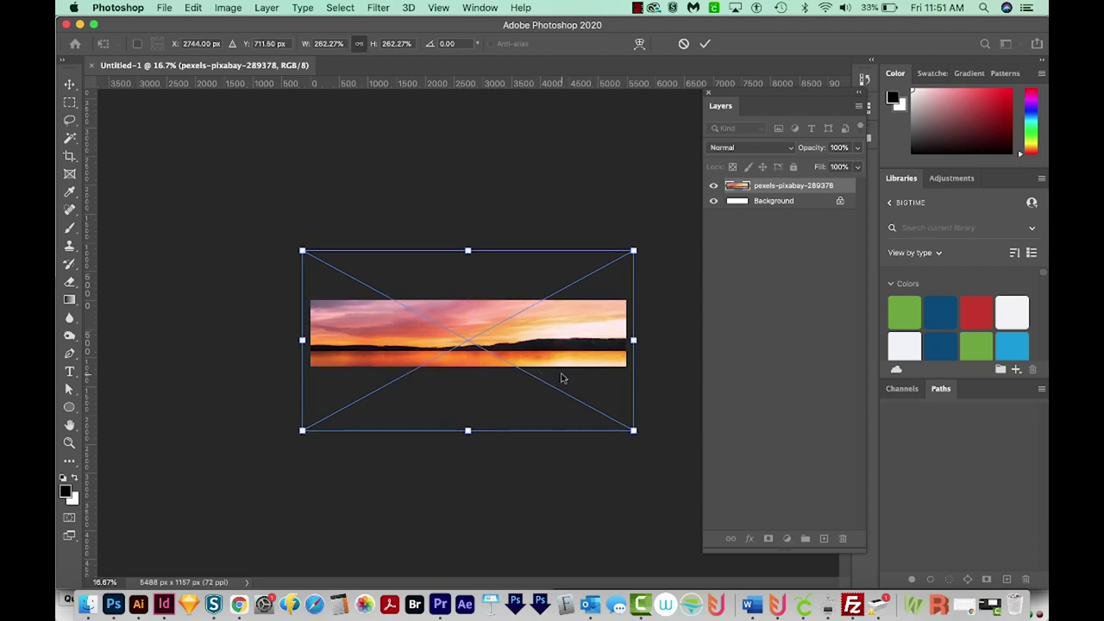
key(Return)
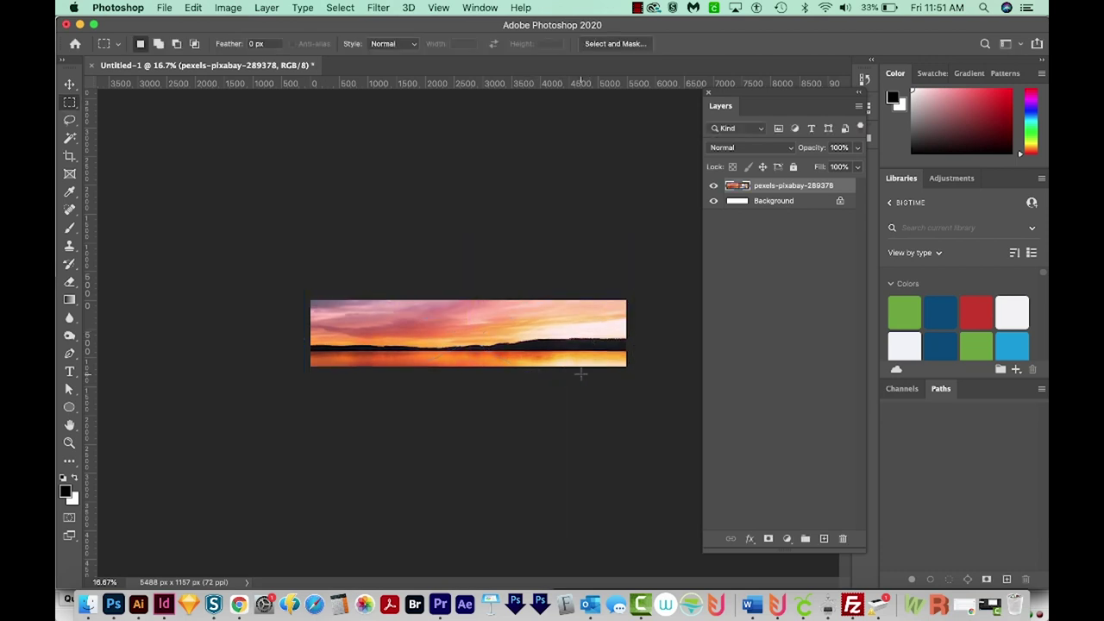
Step: Export As a PNG without transparency named 'pexels-pixabay-289378 v2' in the carousel folder
click(164, 7)
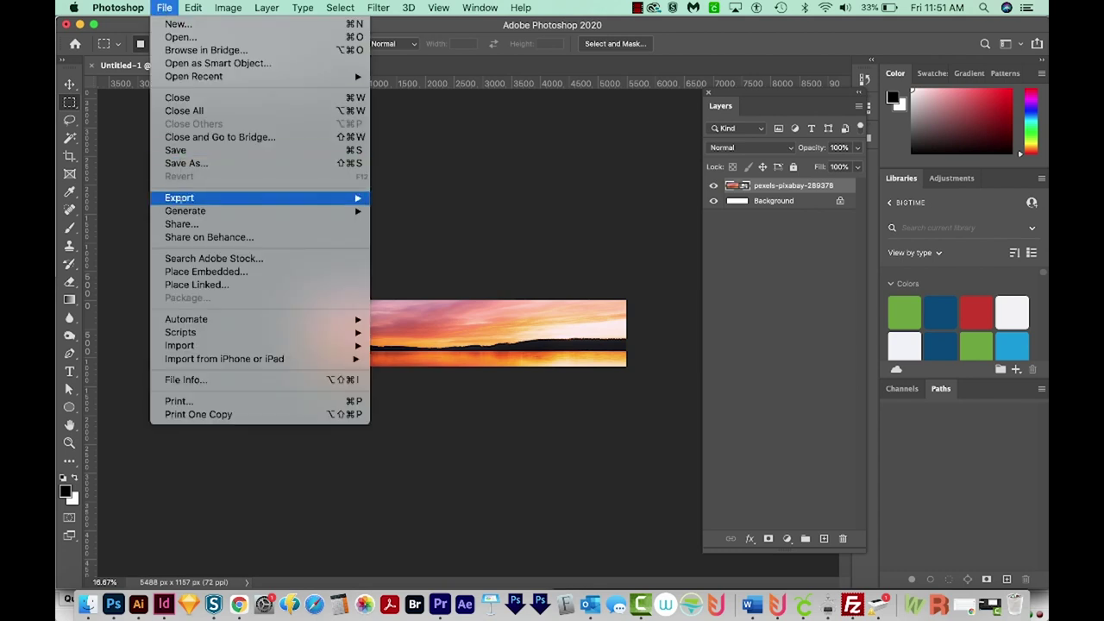
mouse_move(187, 319)
mouse_move(203, 200)
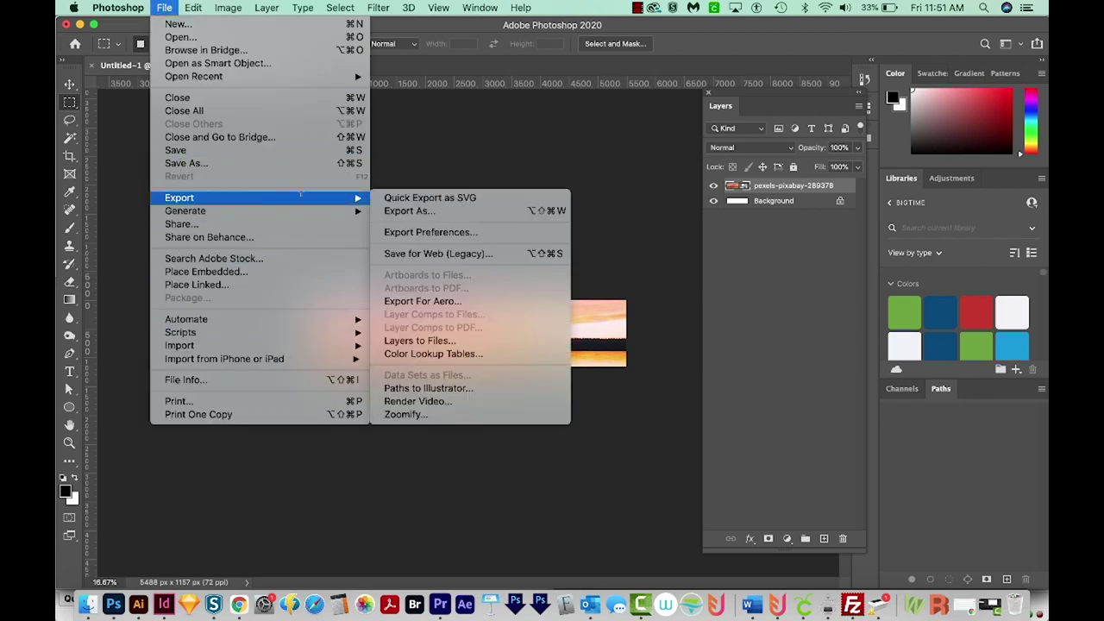
click(414, 211)
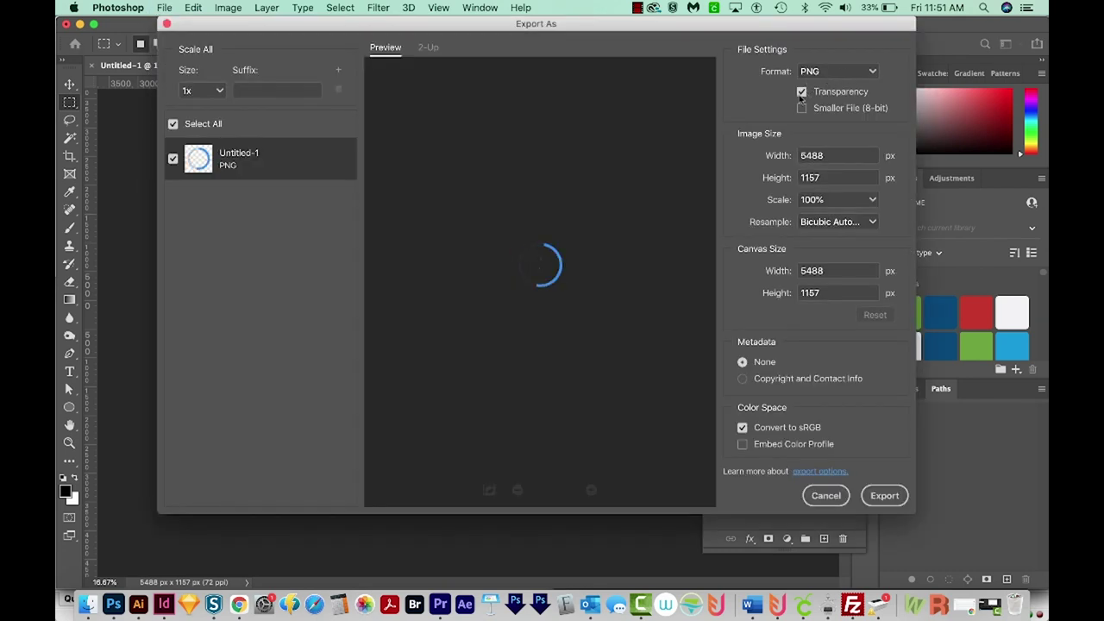
click(802, 92)
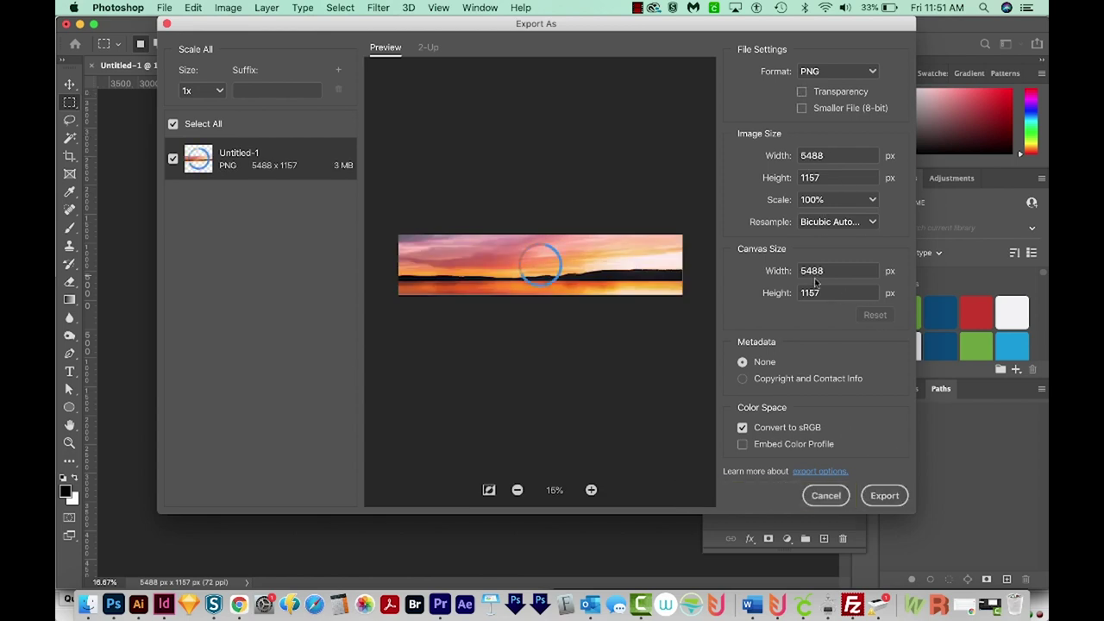
click(884, 496)
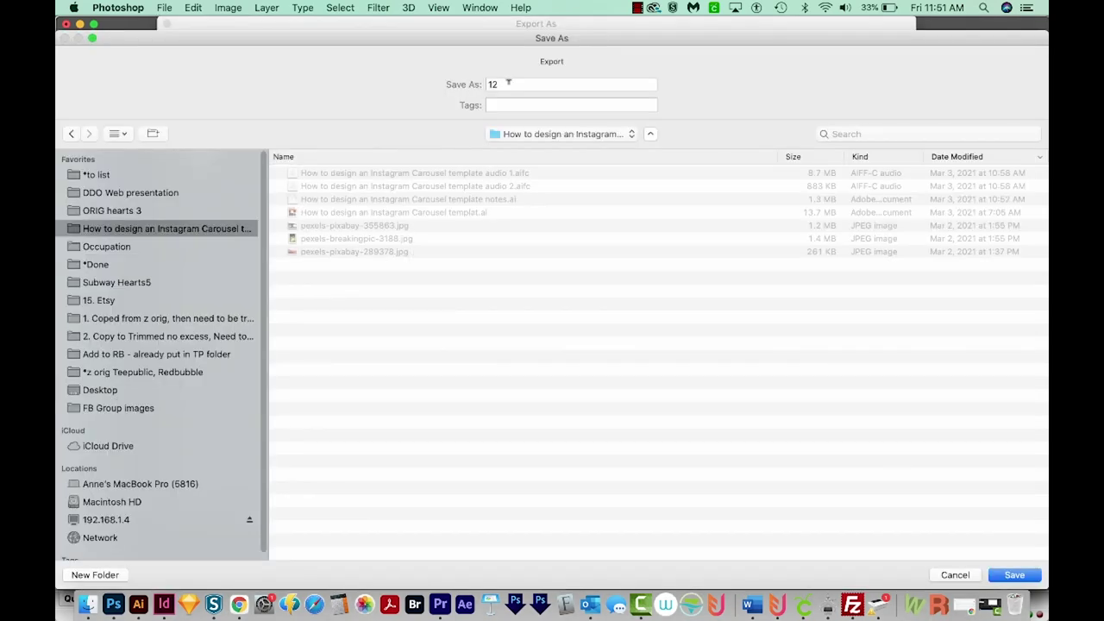
click(354, 251)
text(v2)
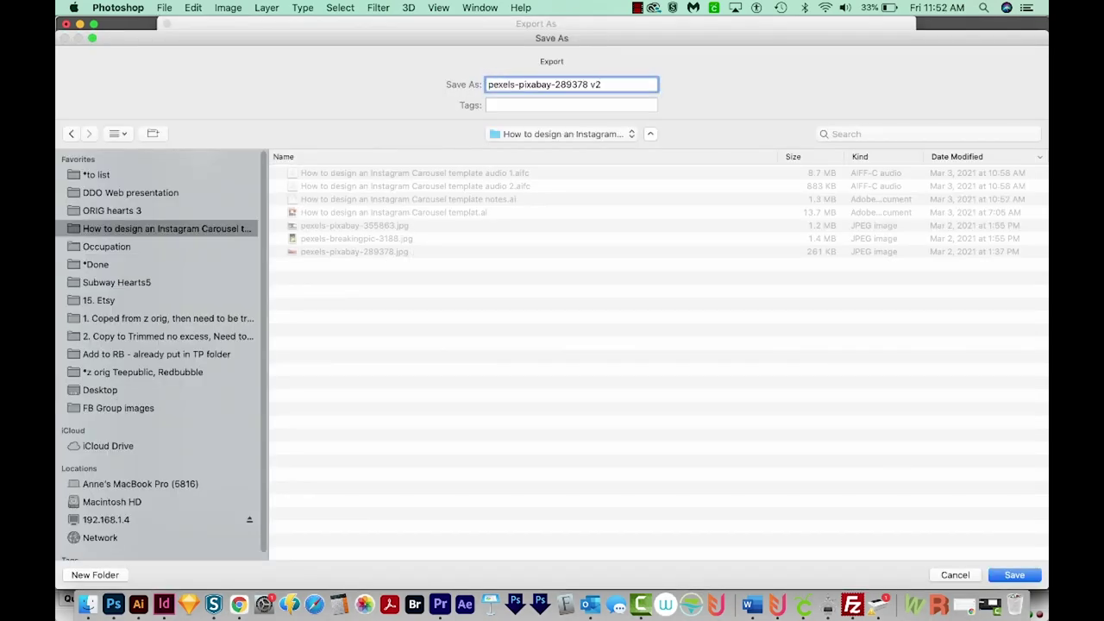
key(Return)
Step: Delete the old sunset photo from the Illustrator carousel document
click(138, 604)
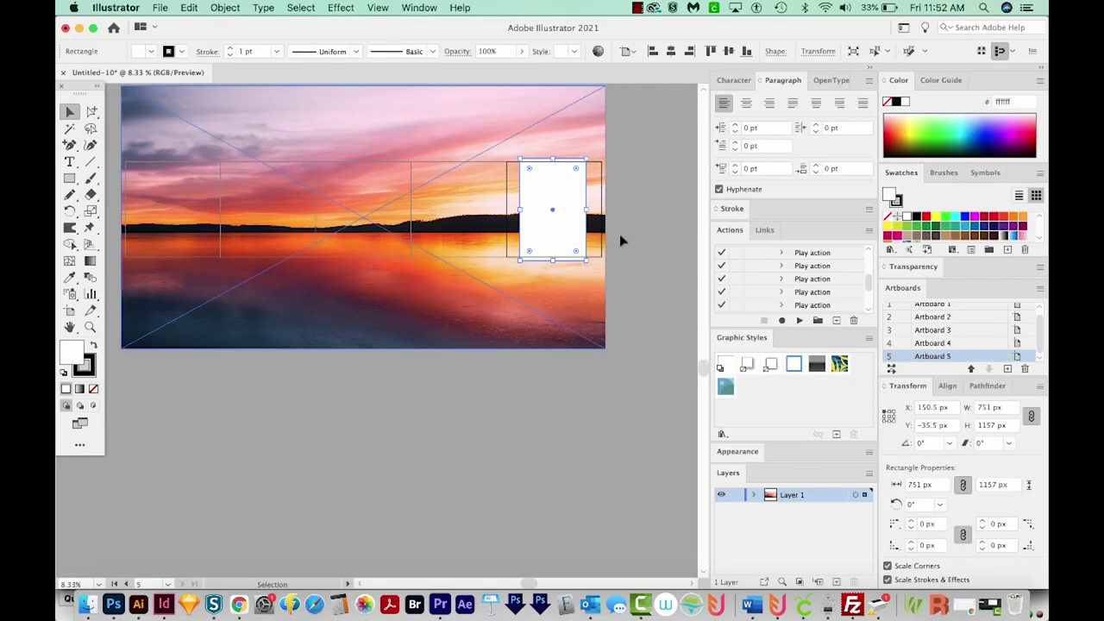
click(334, 252)
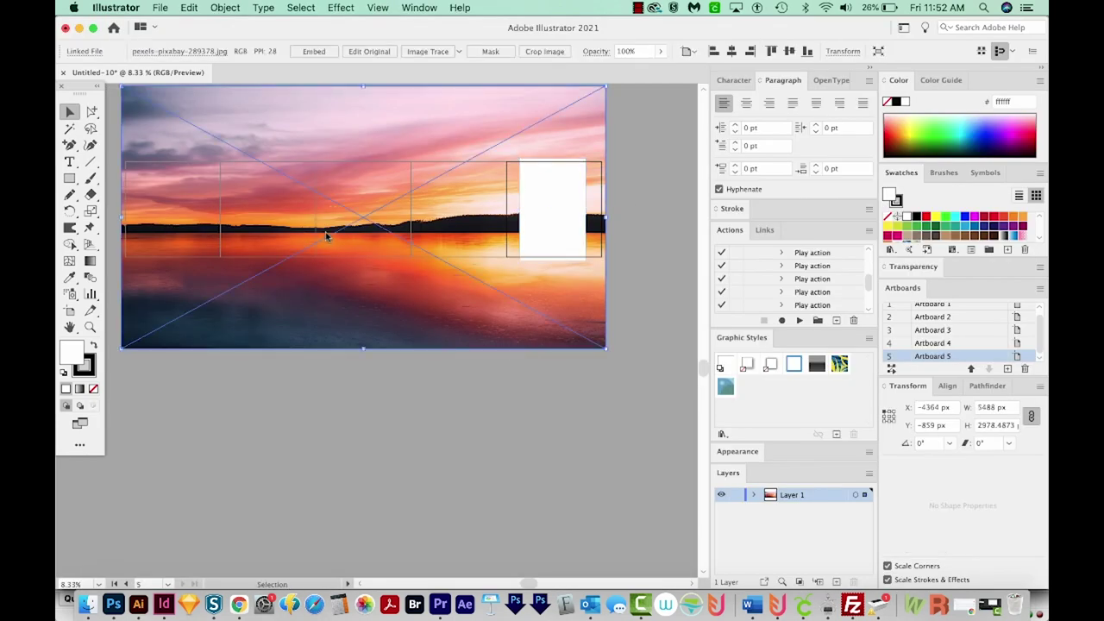
key(Delete)
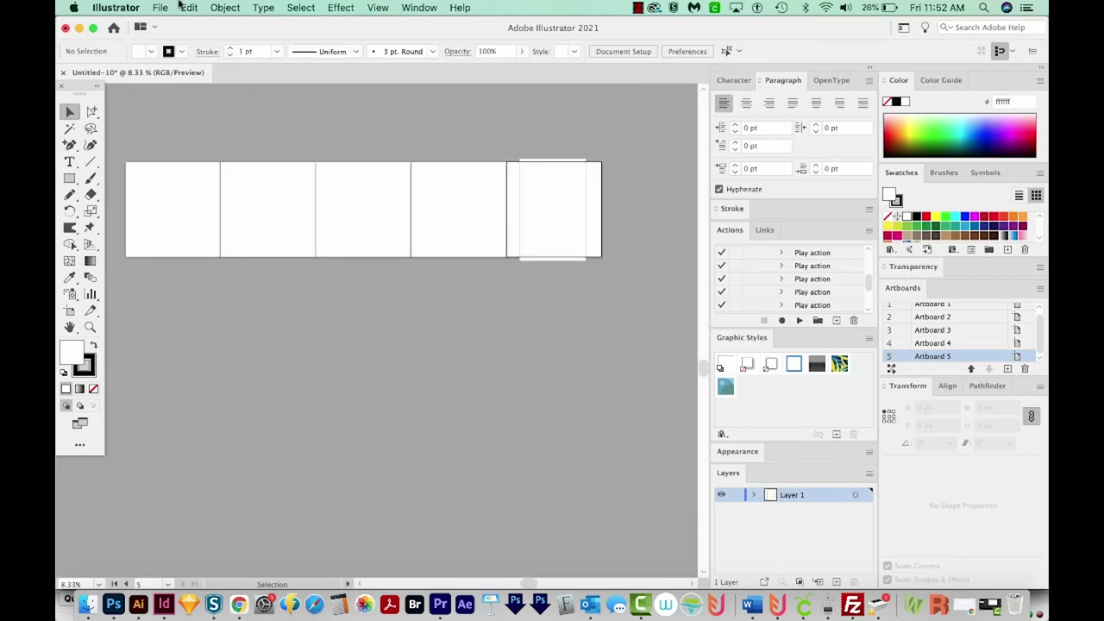
Step: Place pexels-pixabay-289378 v2.png stretched across all five artboards
click(159, 8)
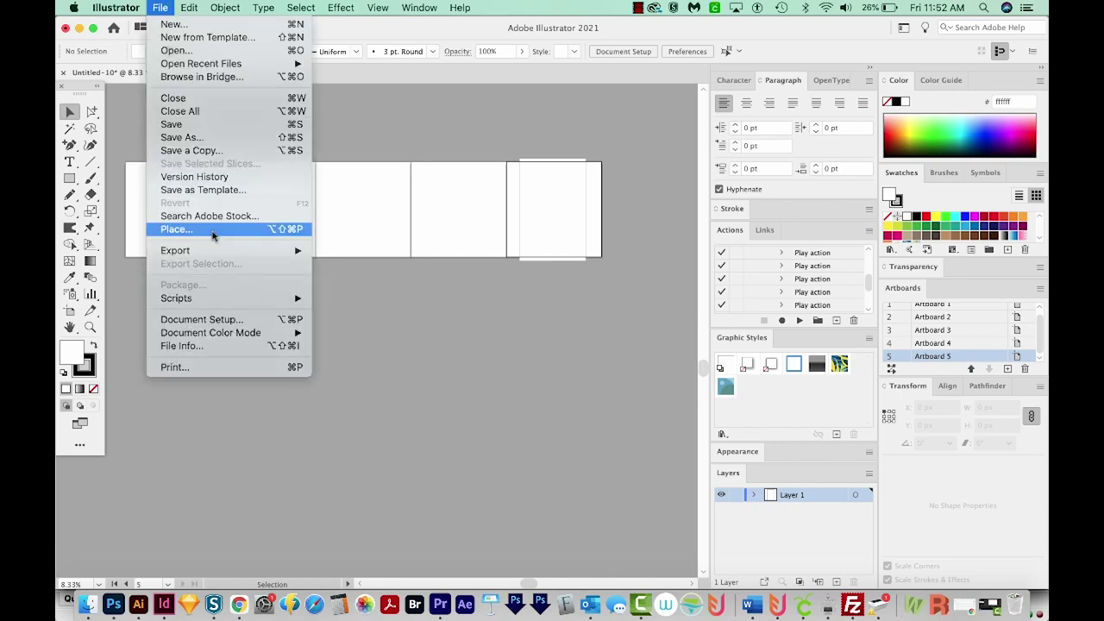
click(213, 231)
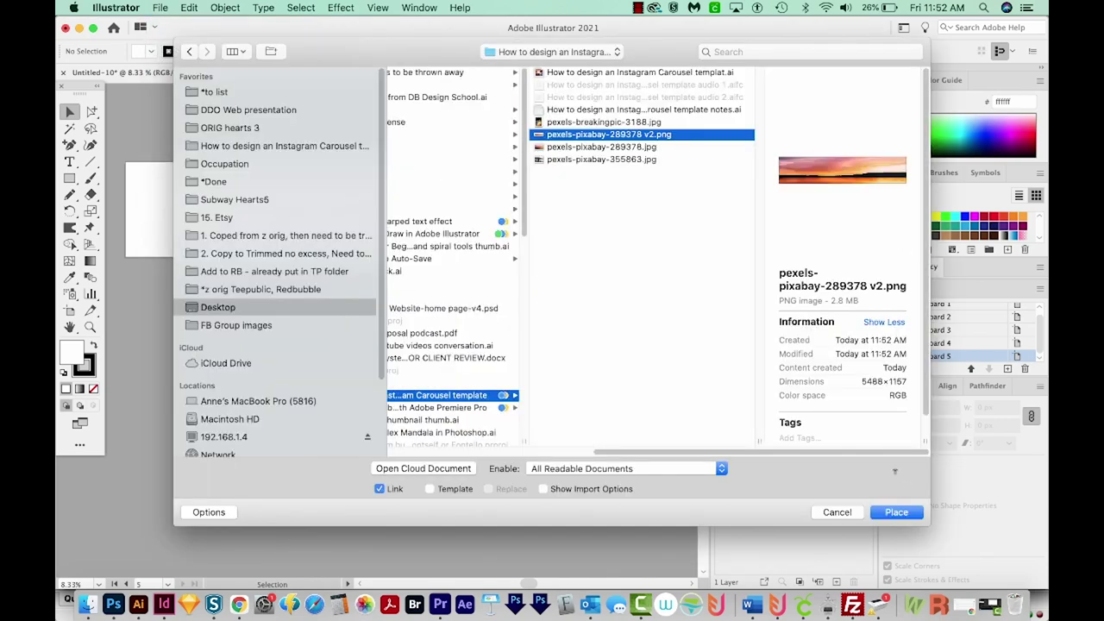
click(900, 514)
drag(123, 160, 606, 260)
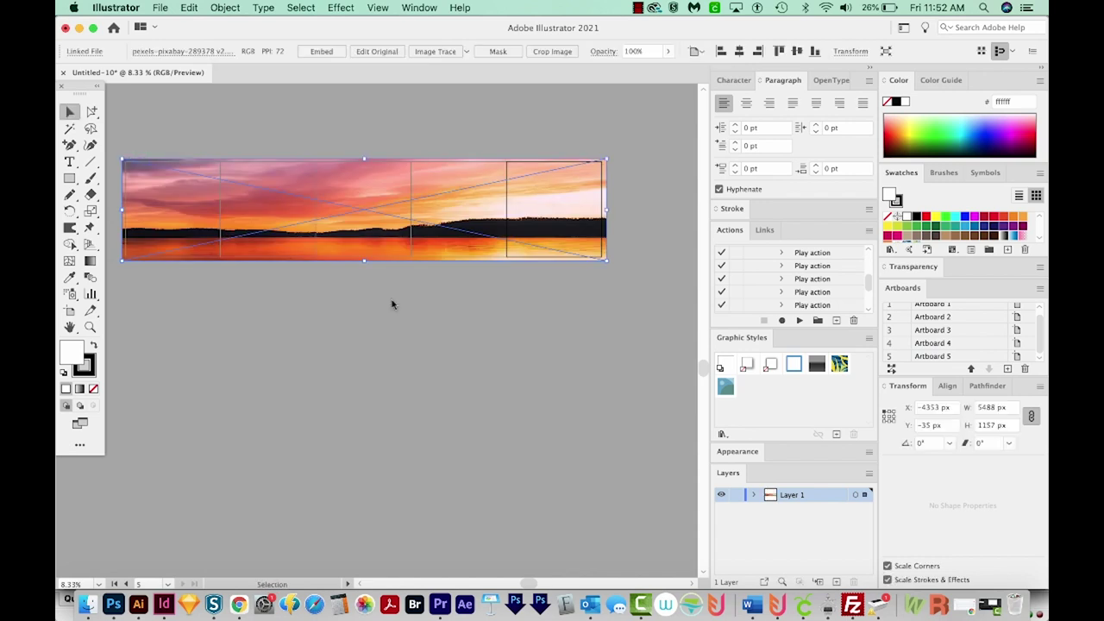
key(super+z)
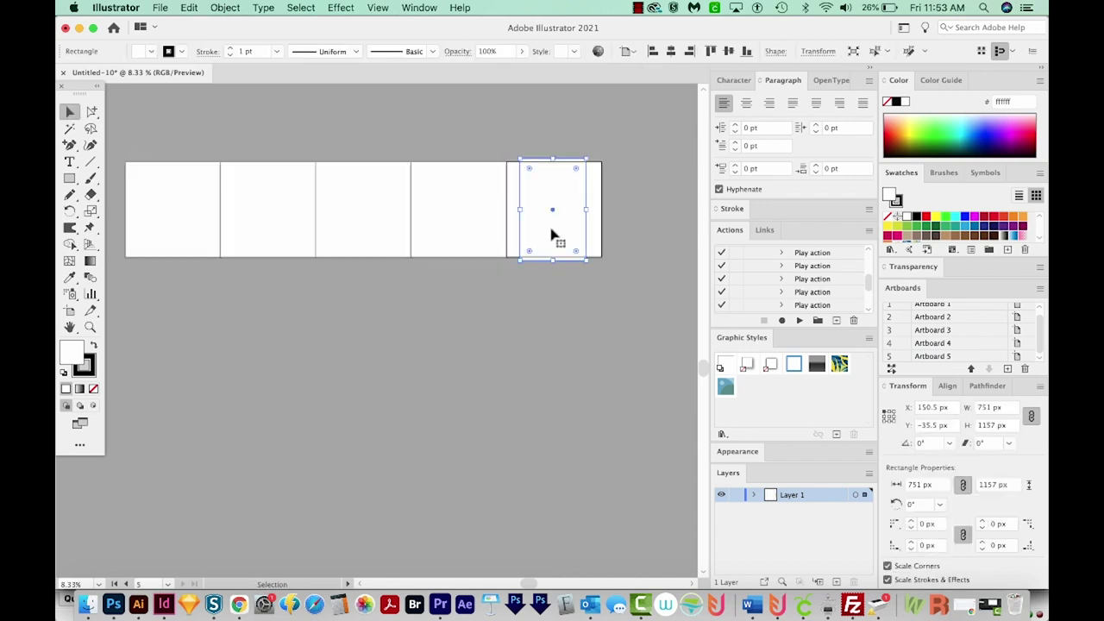
key(super+shift+a)
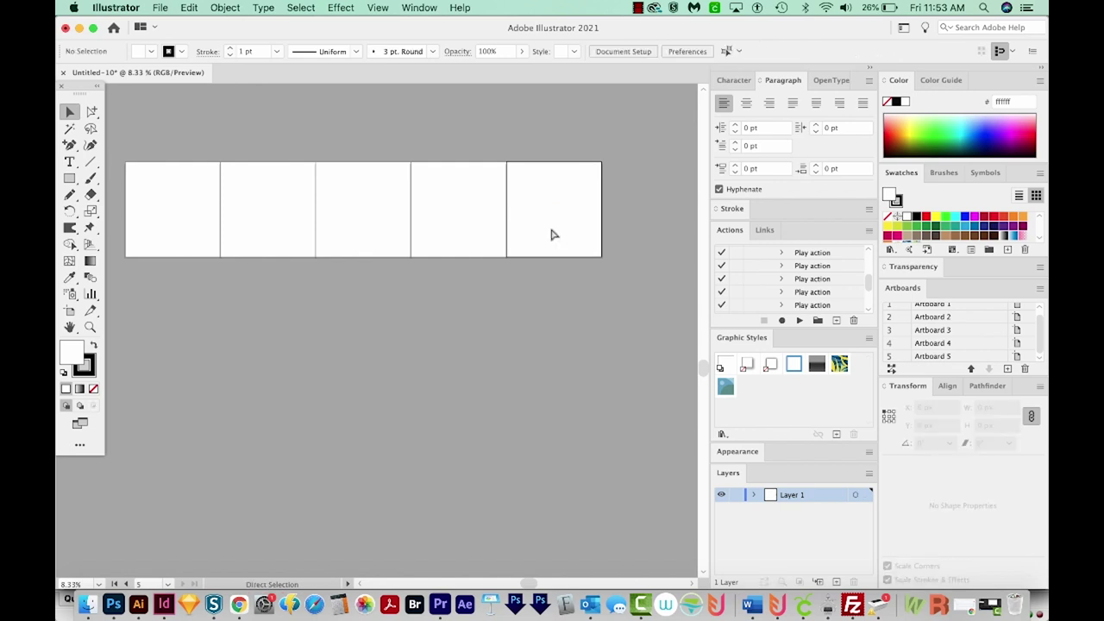
key(super+shift+z)
click(532, 265)
key(super+shift+z)
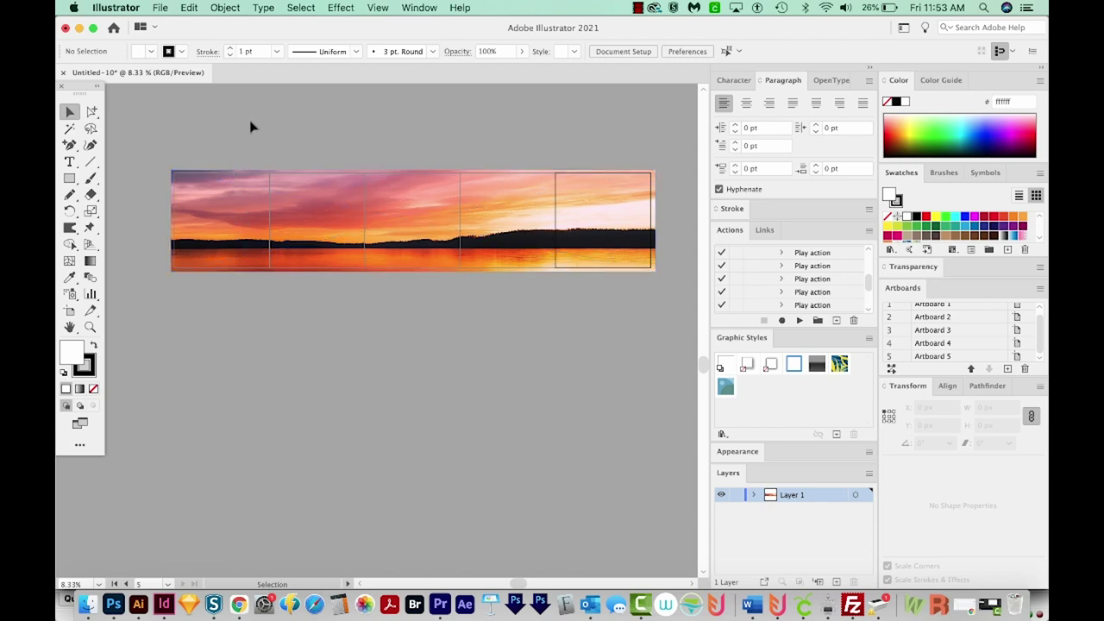
Step: Zoom to the first artboard and save the document as 'Instagram Carousel template.ai'
key(z)
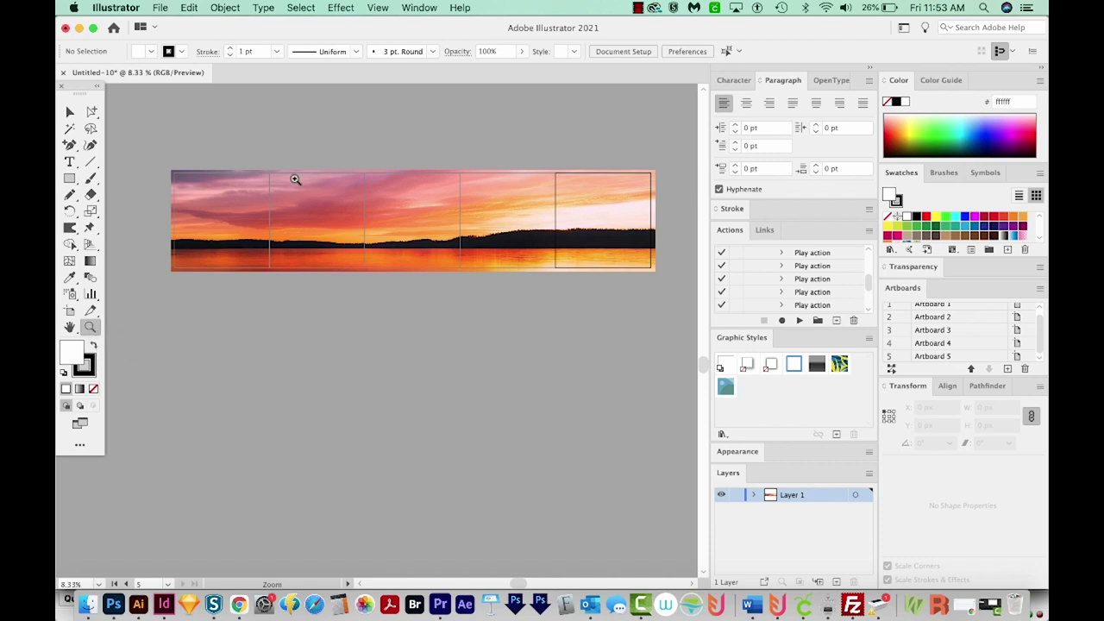
drag(169, 164, 276, 302)
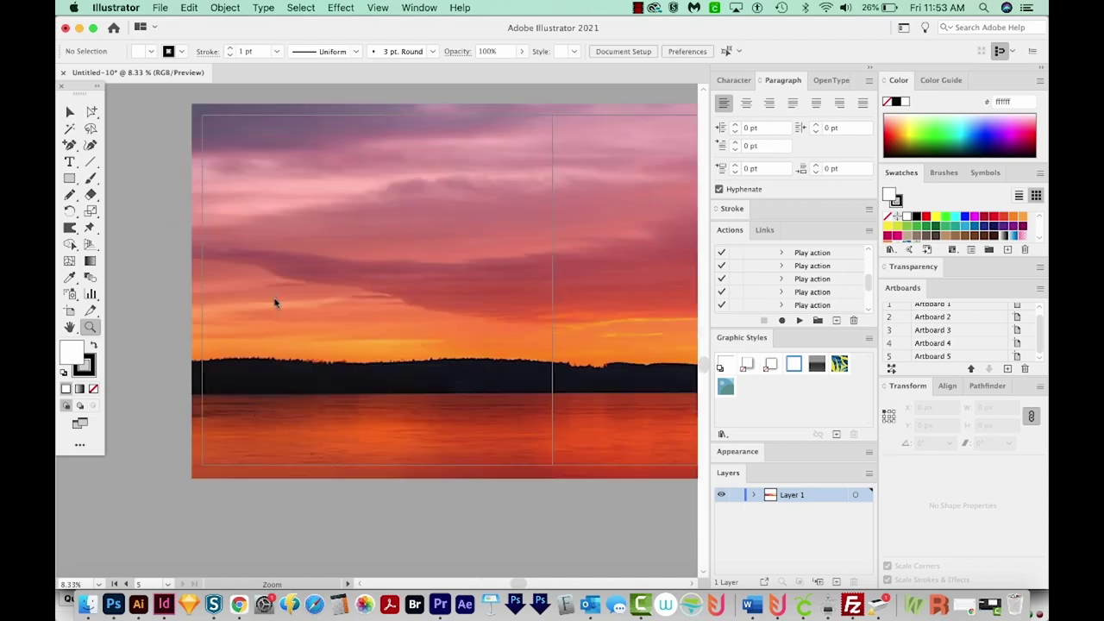
click(161, 8)
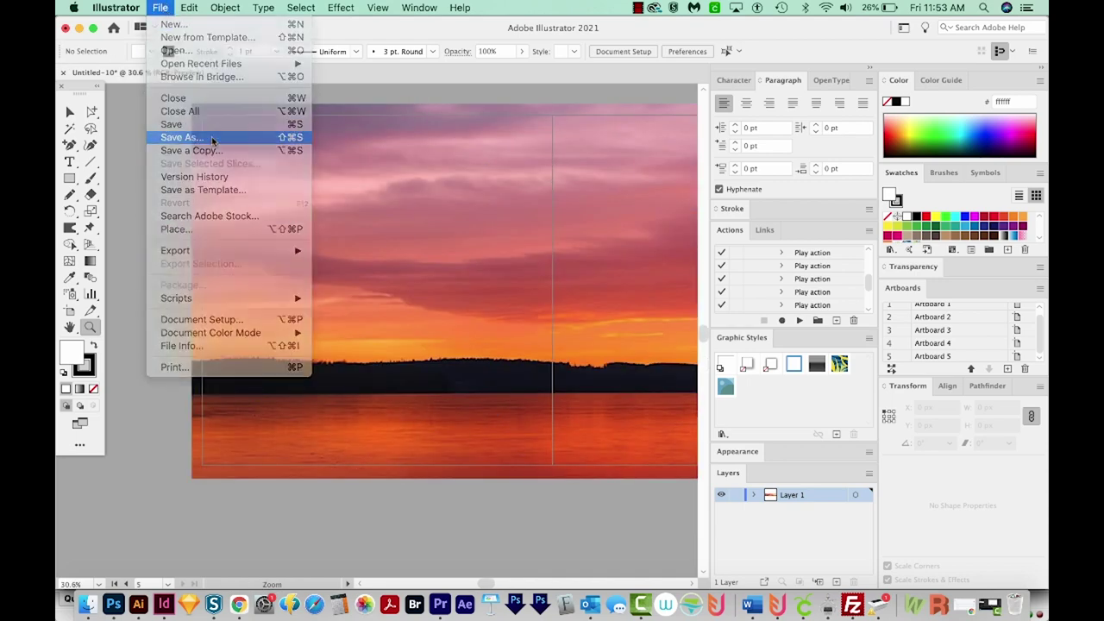
click(183, 137)
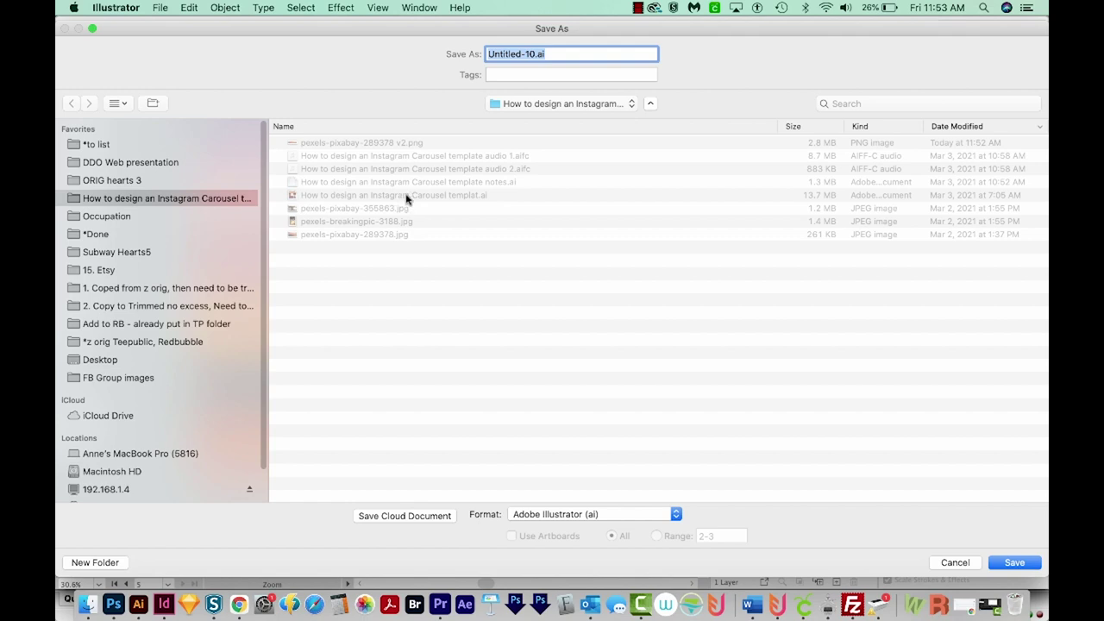
key(Return)
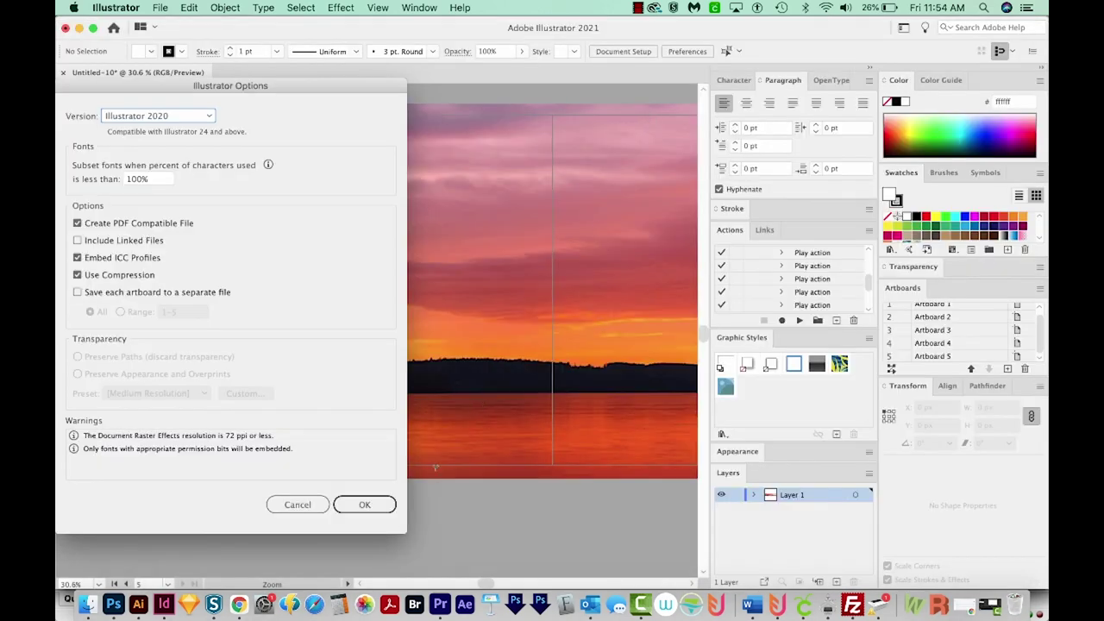
click(365, 505)
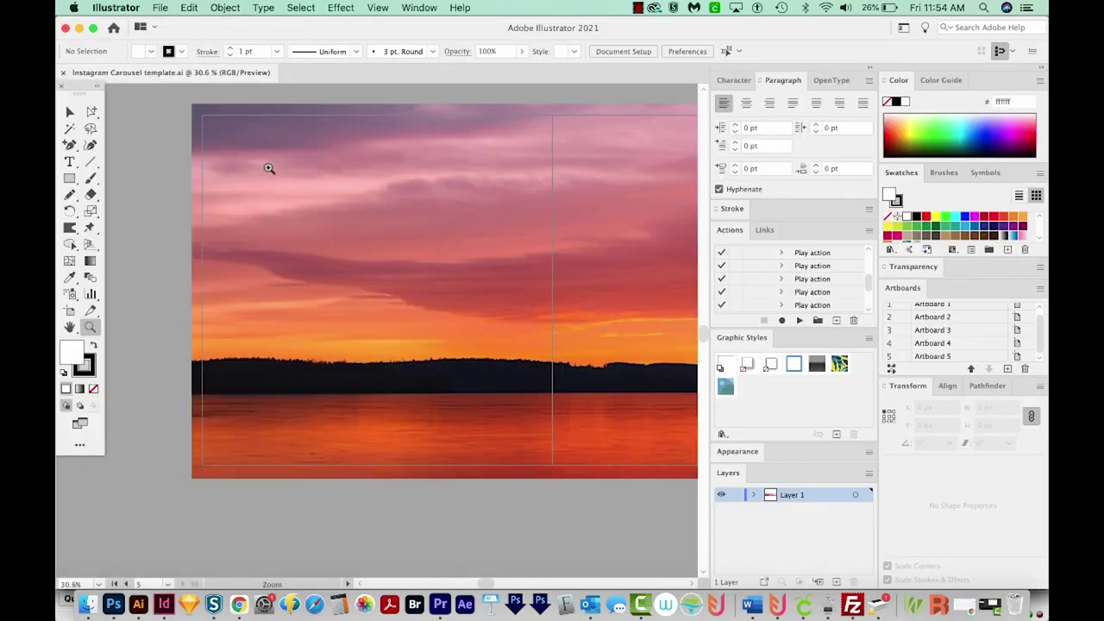
key(t)
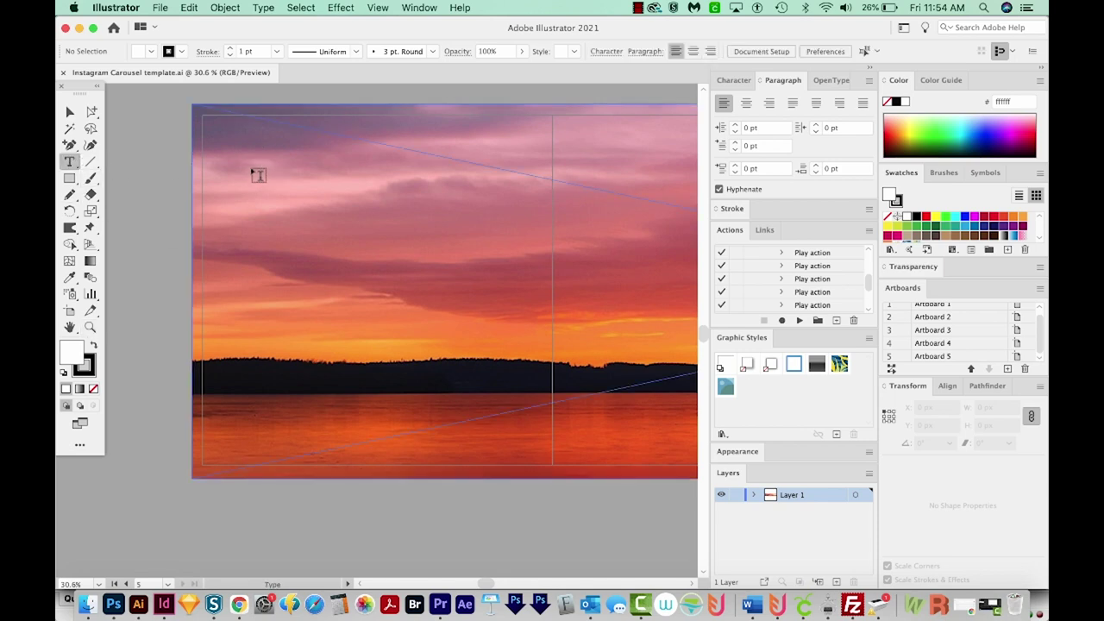
Step: Type the DISCOVER heading on the first artboard and scale it up proportionally
click(259, 172)
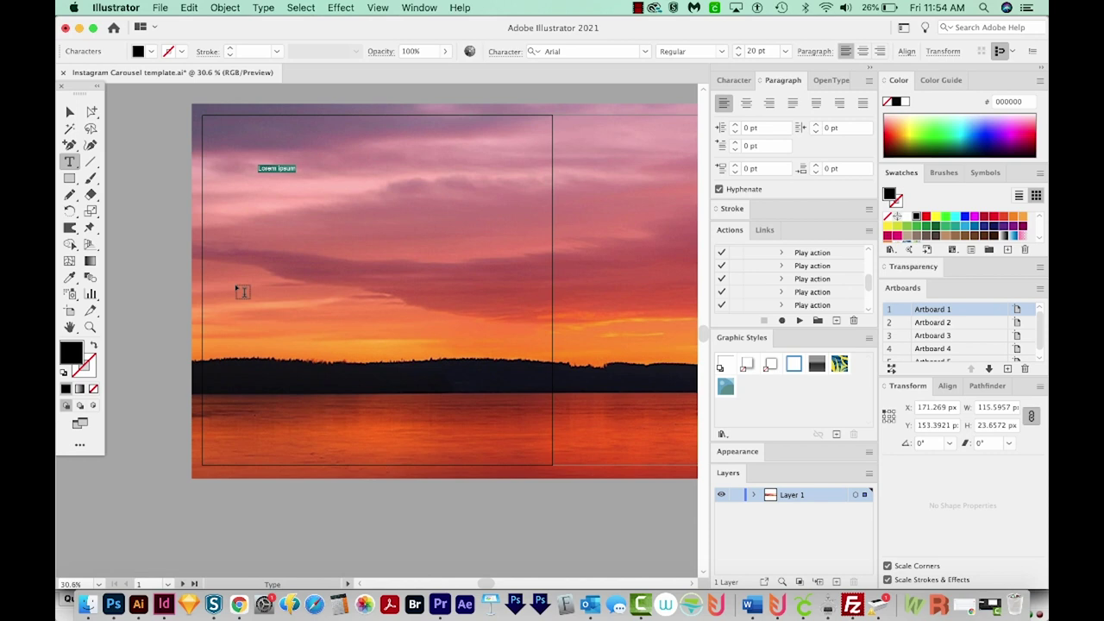
text(DO)
text(COVER)
click(69, 111)
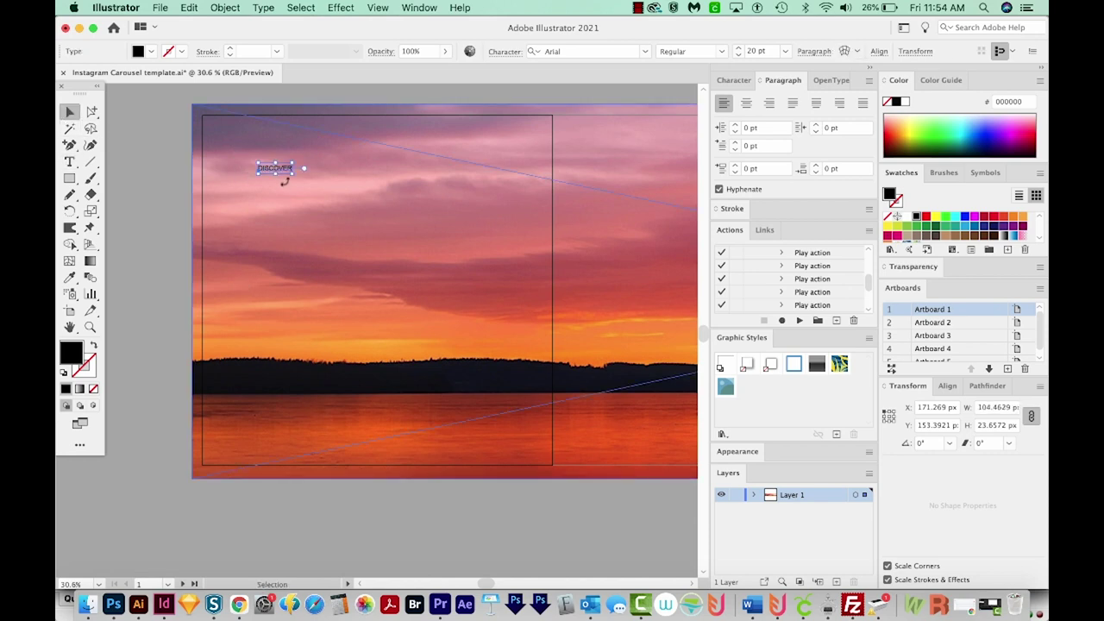
drag(294, 172, 523, 322)
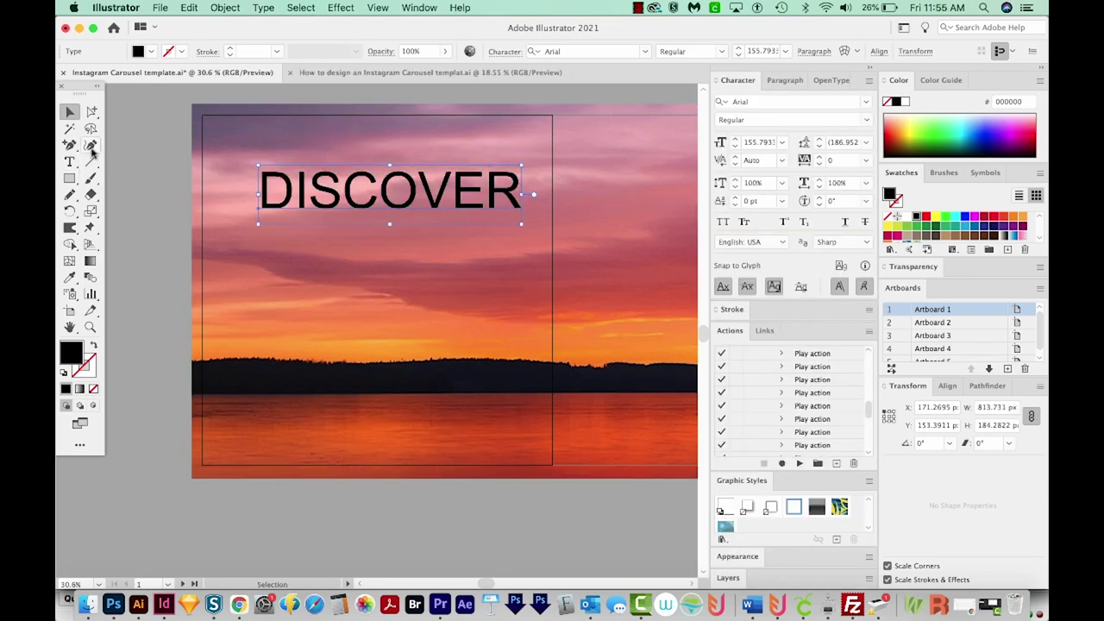
Step: Set DISCOVER in Bozon Book with a white fill
click(759, 101)
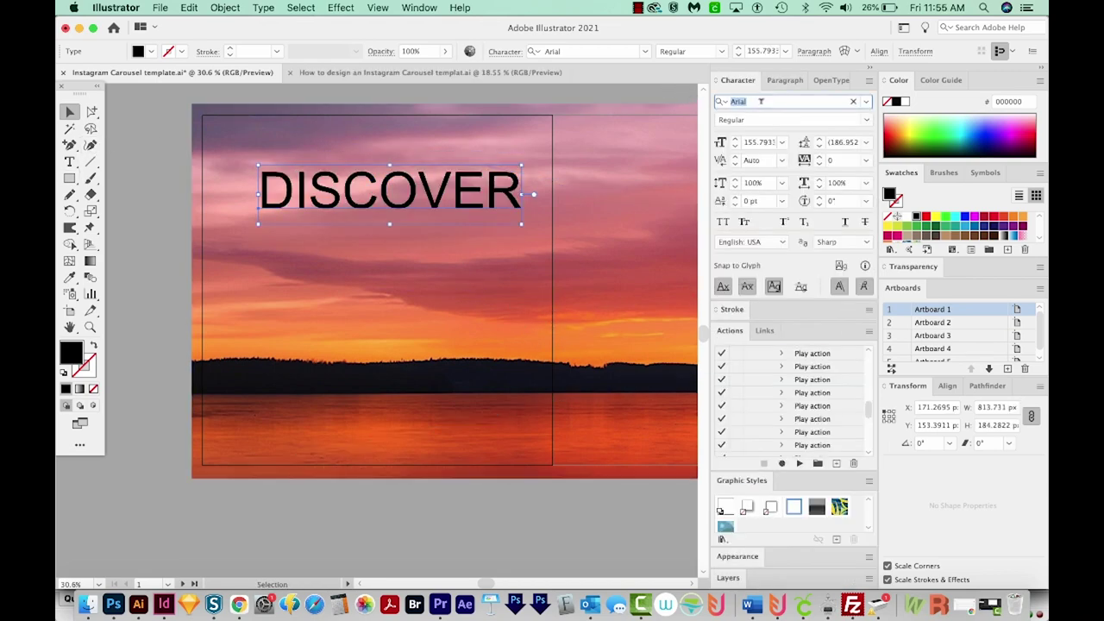
text(BOZO)
key(Down)
key(Down)
key(Return)
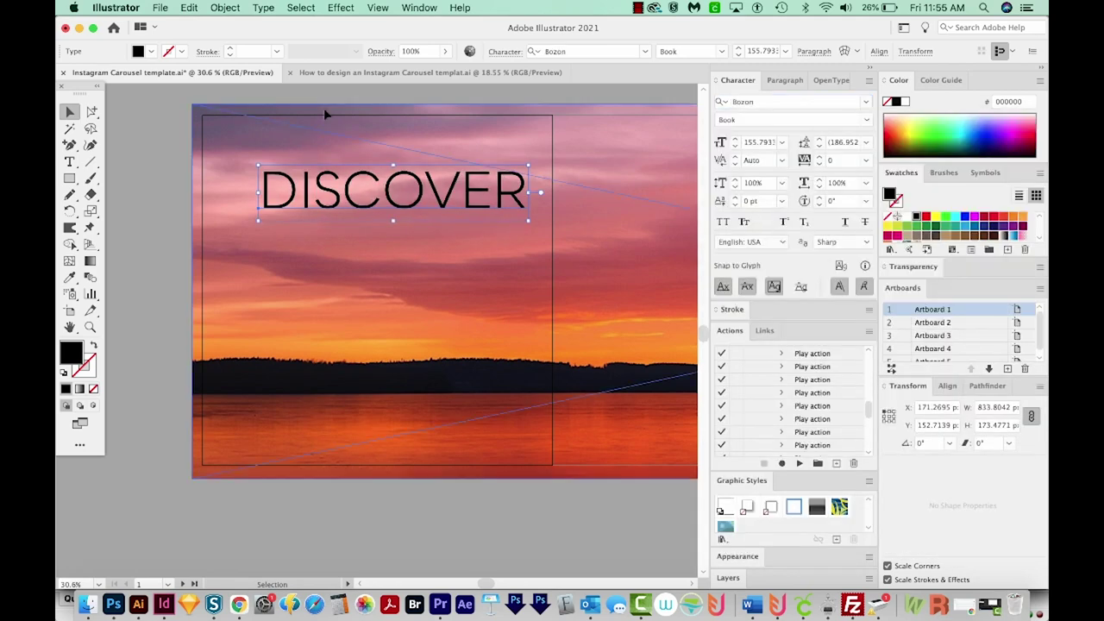
click(904, 103)
key(super+minus)
key(super+minus)
key(super+minus)
key(super+minus)
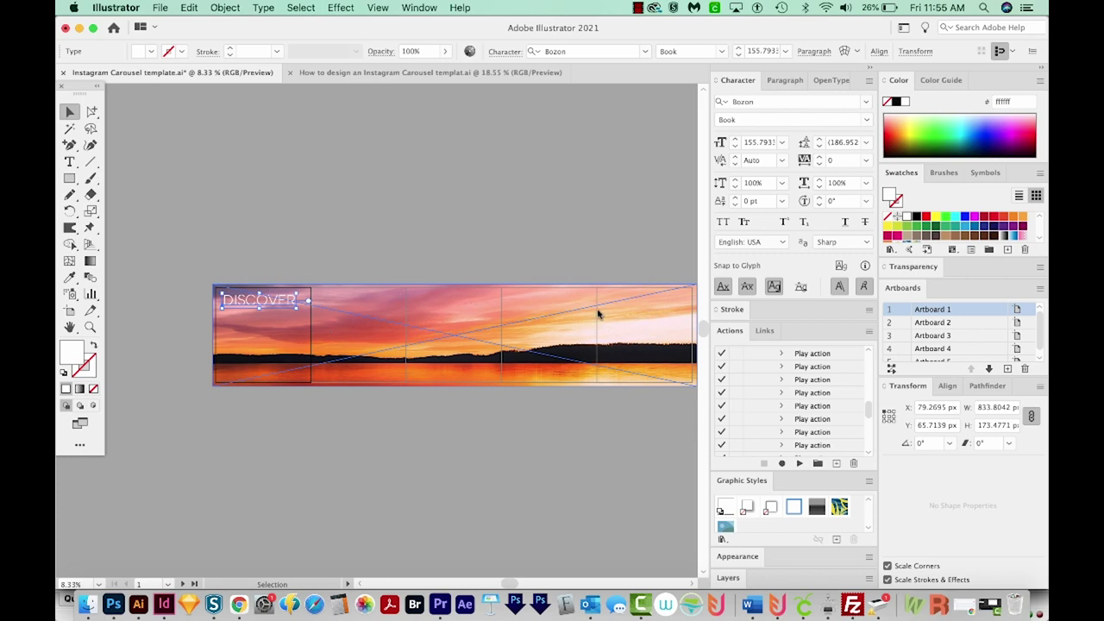
Step: Draw a curved pen path from below DISCOVER across the third artboard to the last one
click(197, 359)
key(p)
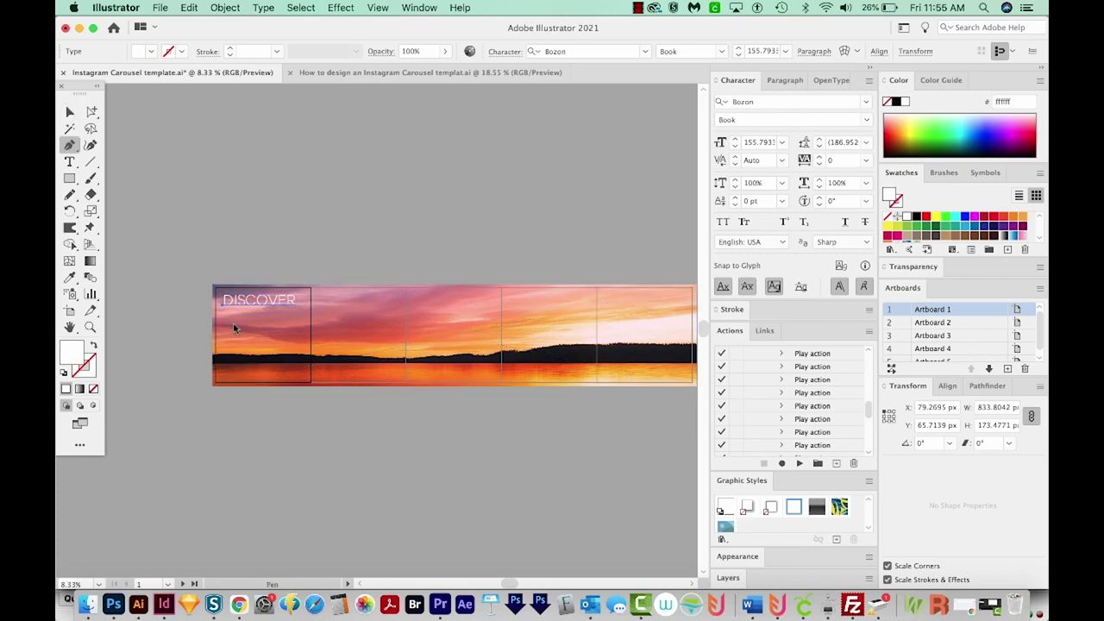
click(236, 322)
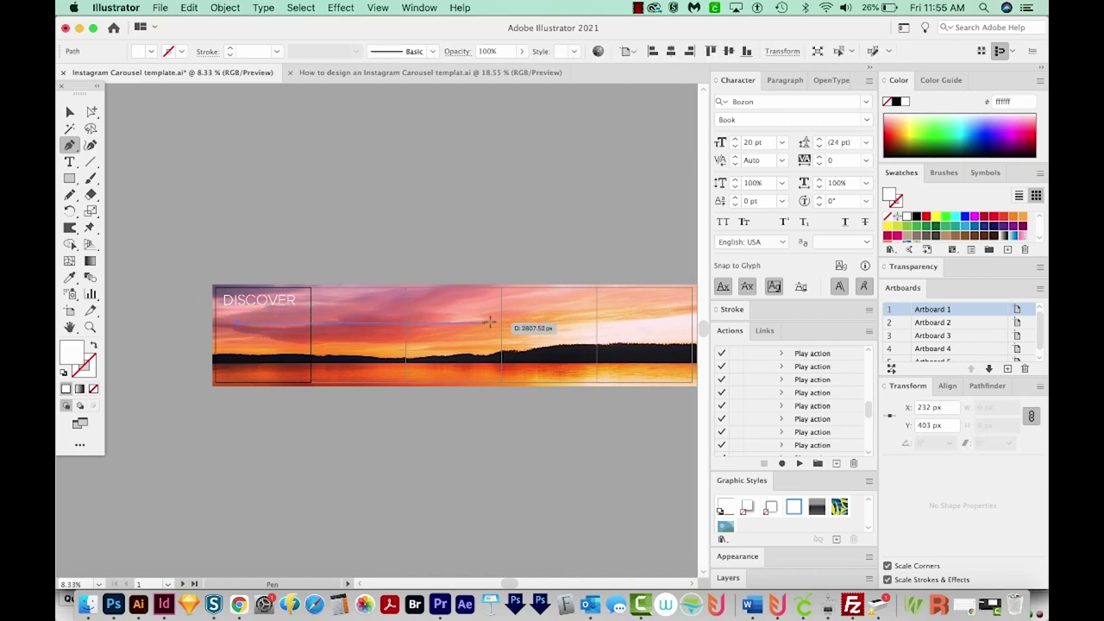
click(470, 322)
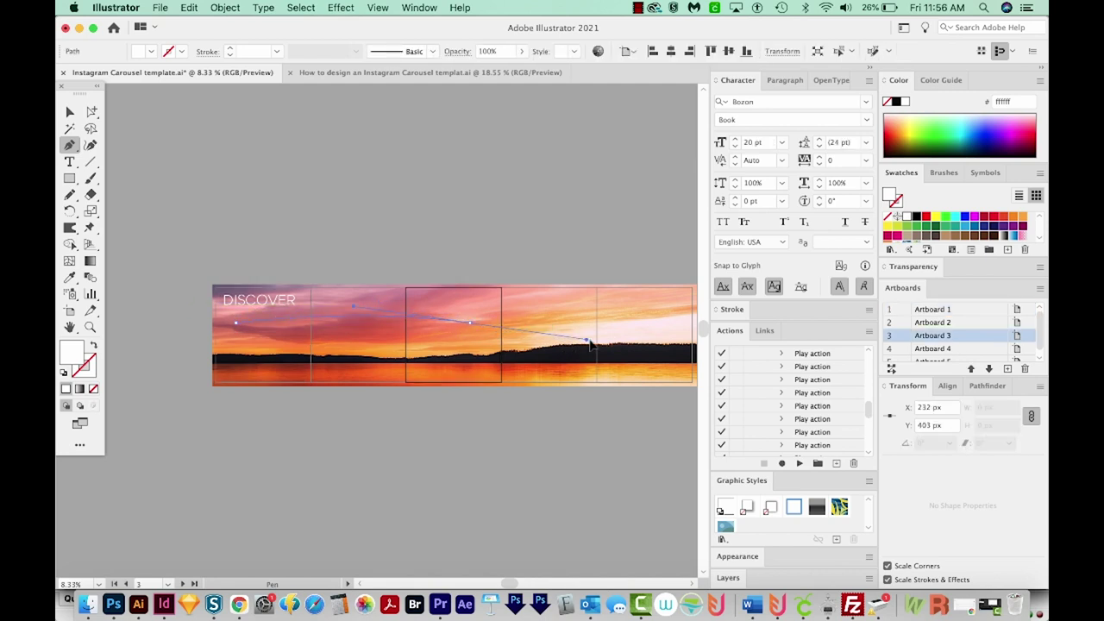
drag(590, 344, 607, 356)
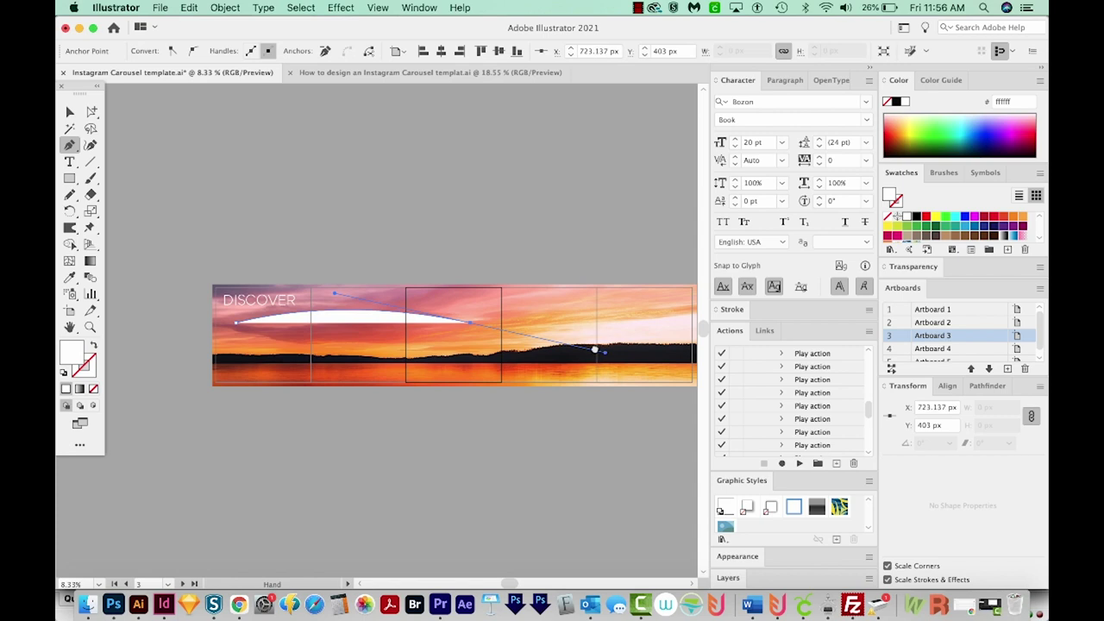
scroll(604, 354, right, 5)
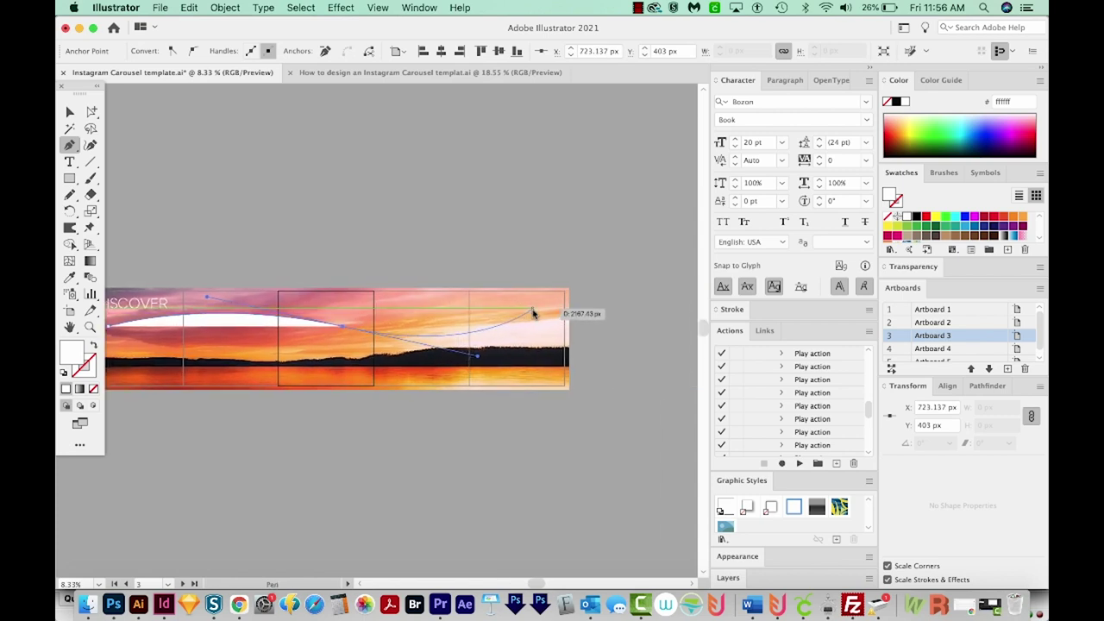
click(530, 312)
scroll(320, 388, left, 4)
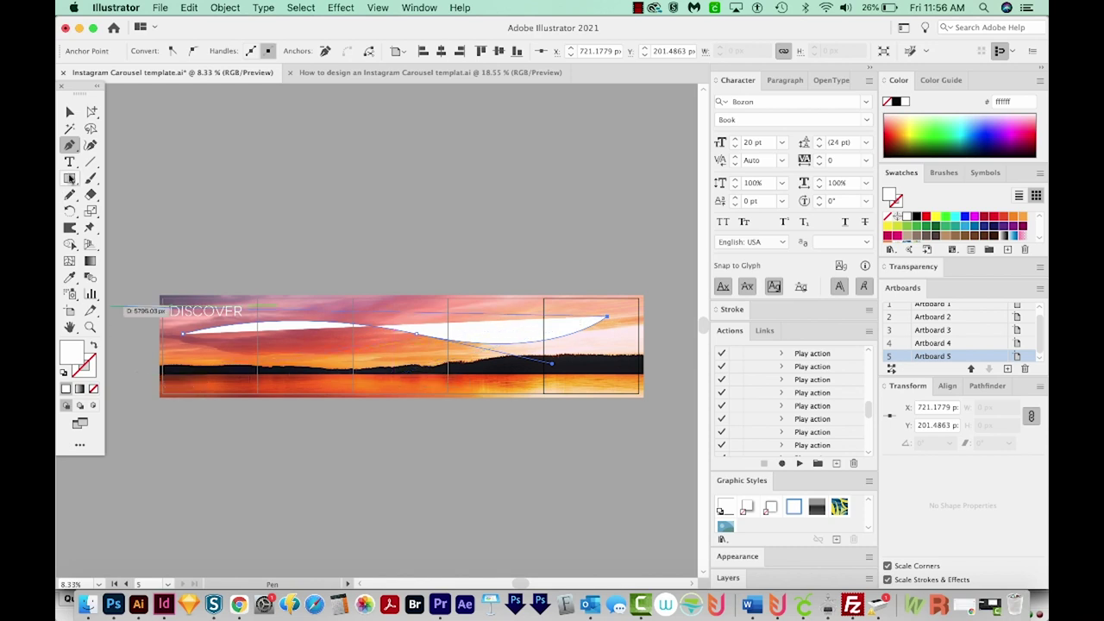
key(v)
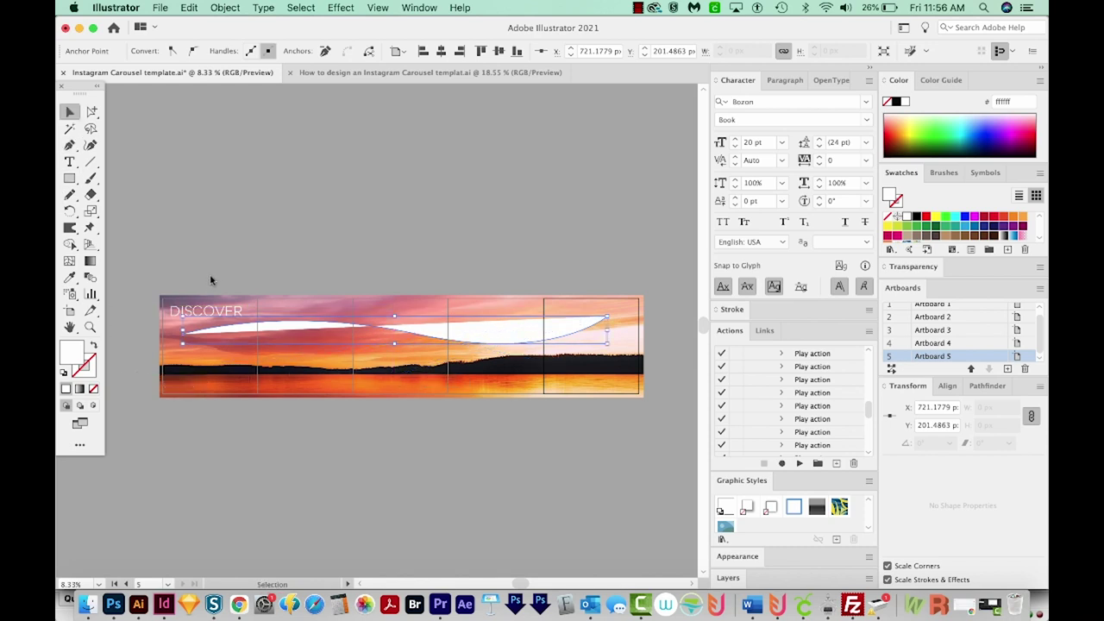
Step: Zoom into the first artboard and select the curved path
key(z)
drag(274, 285, 162, 398)
key(v)
click(444, 283)
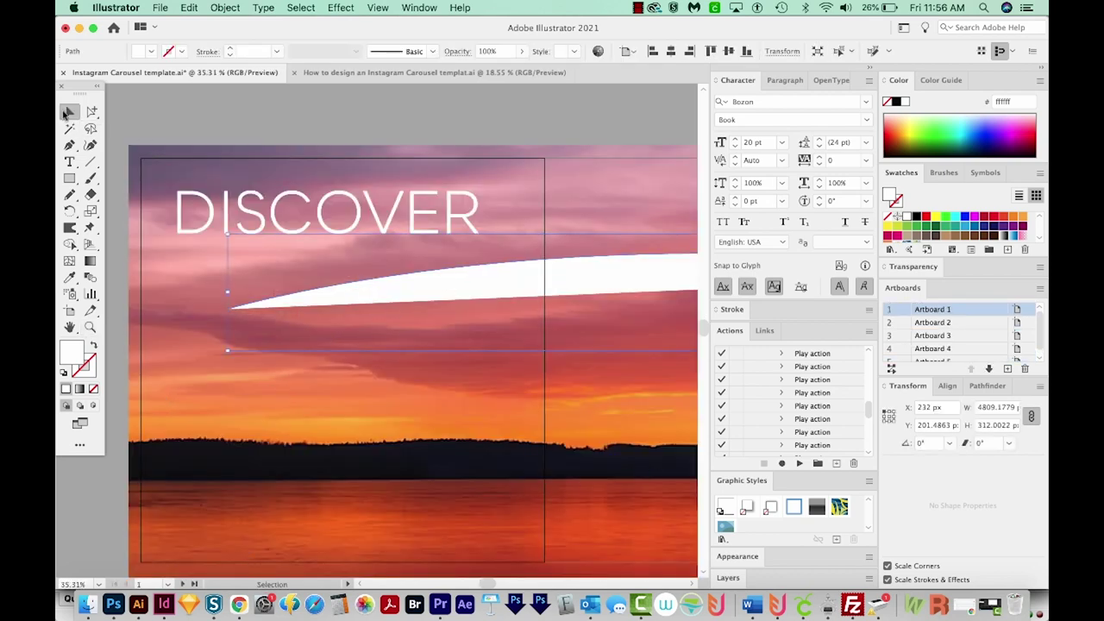
Step: Swap the curve to a white stroke, set weight to 6 pt and make it dashed
click(93, 347)
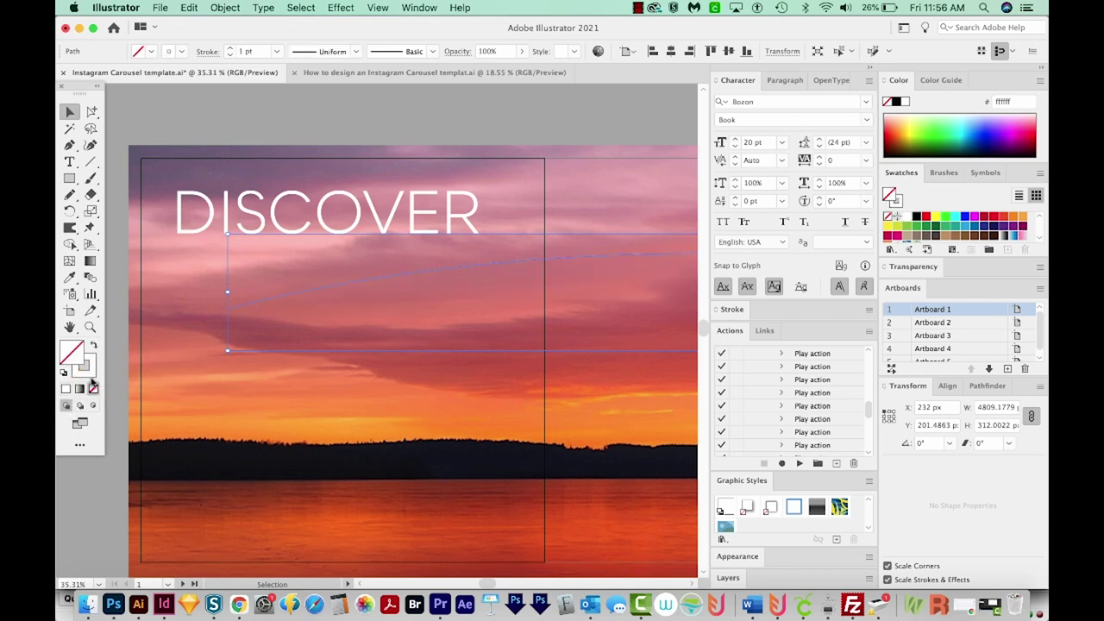
click(414, 8)
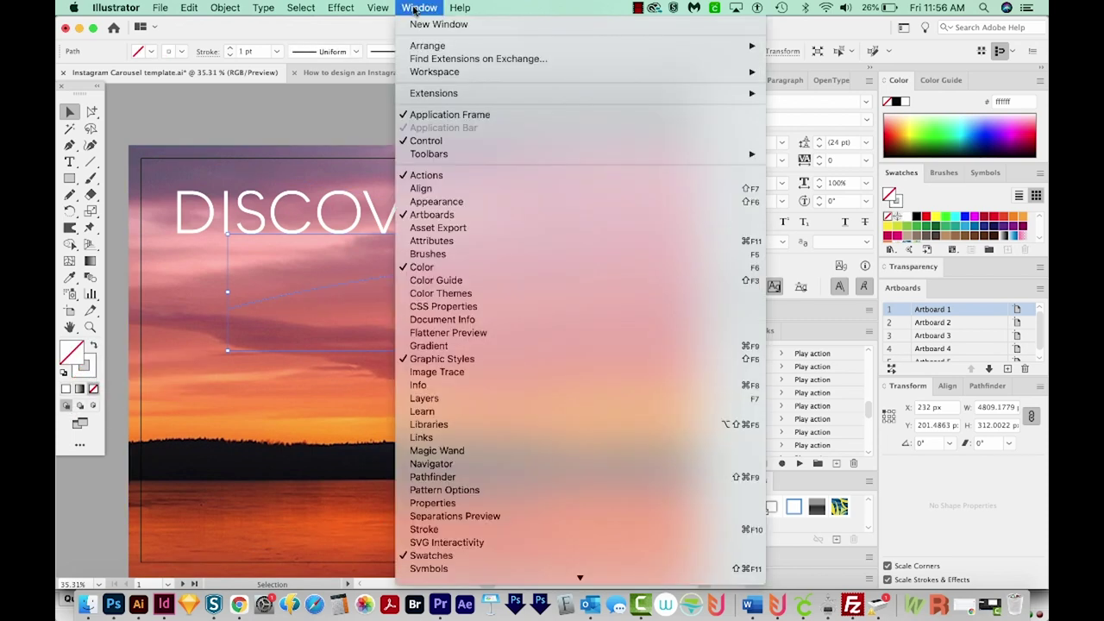
scroll(518, 508, down, 3)
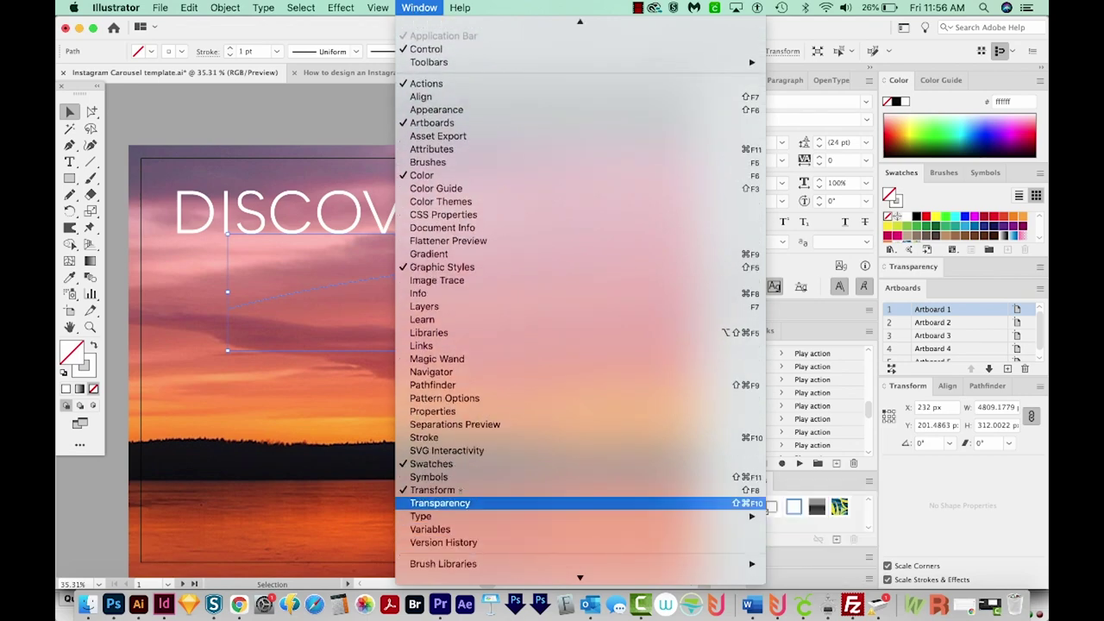
click(477, 438)
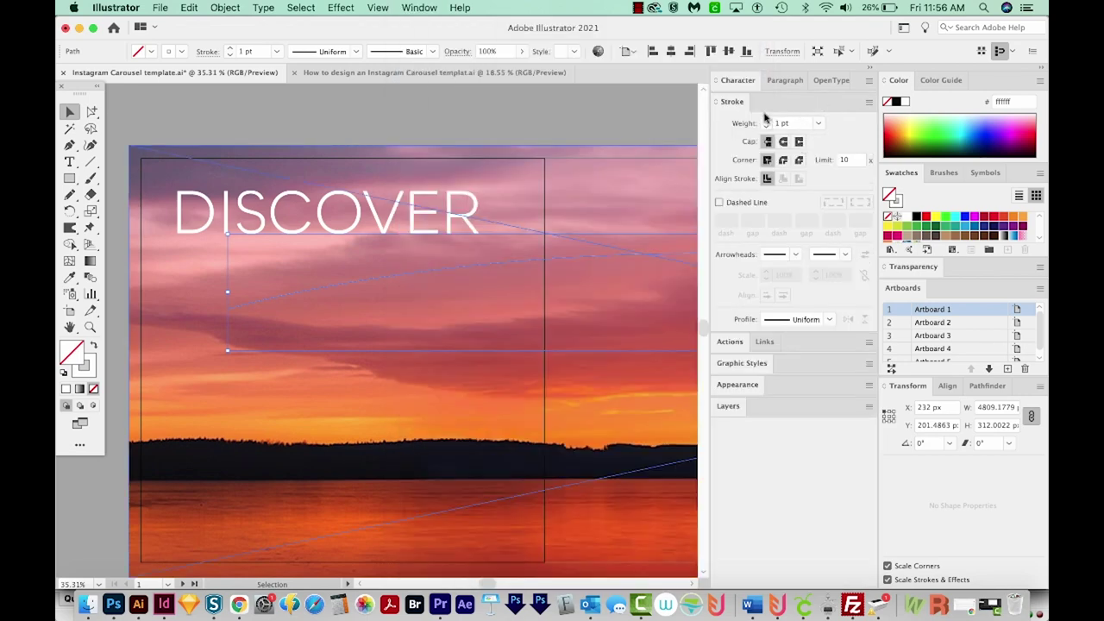
click(768, 122)
click(768, 122)
click(768, 122)
click(769, 121)
click(769, 121)
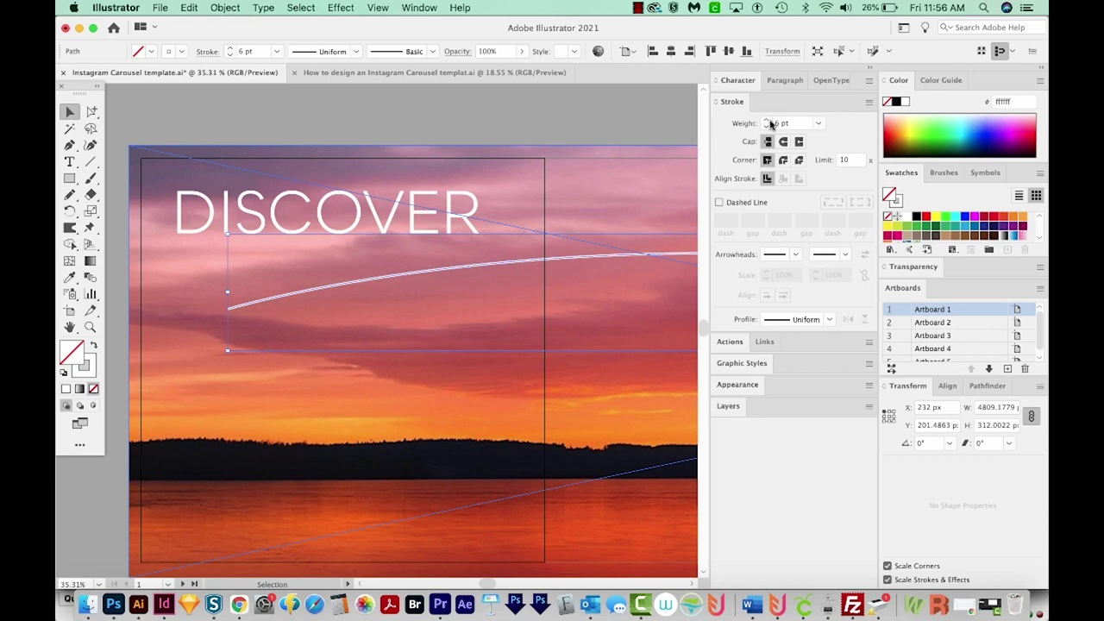
click(721, 205)
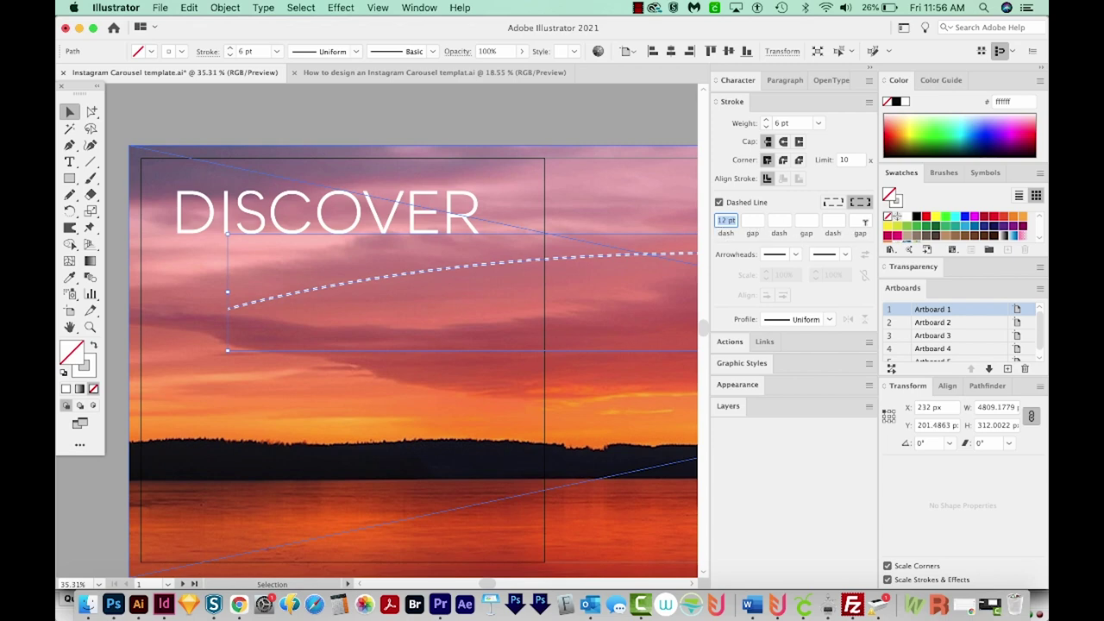
drag(448, 324, 534, 326)
Step: Draw a 169 px circle on the pasteboard and eyedrop the dashed line's stroke onto it
key(l)
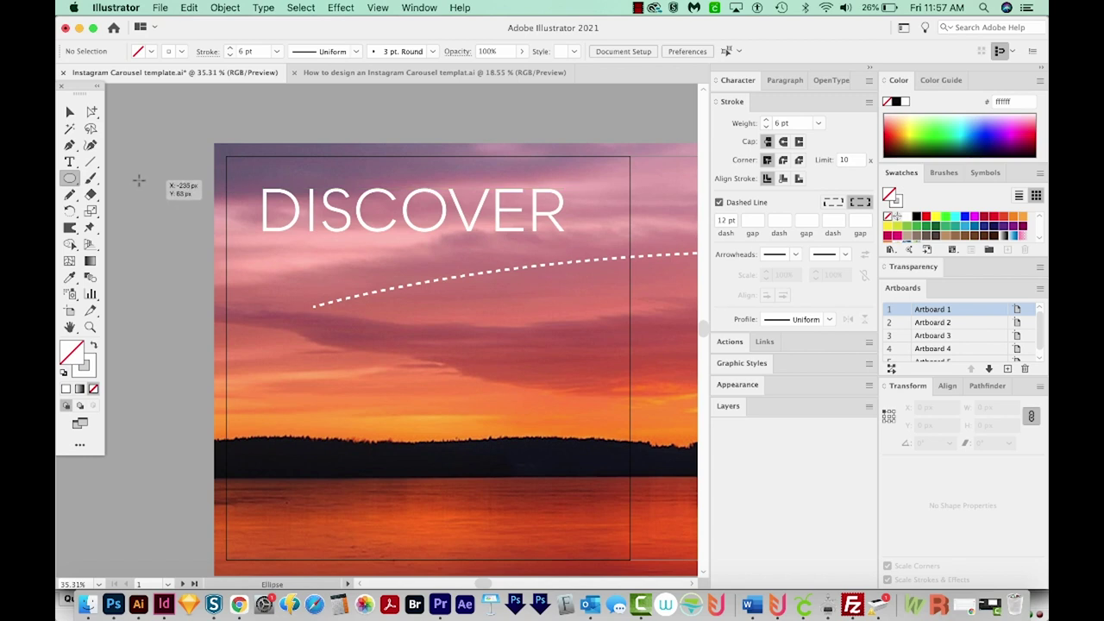
drag(138, 180, 165, 220)
key(v)
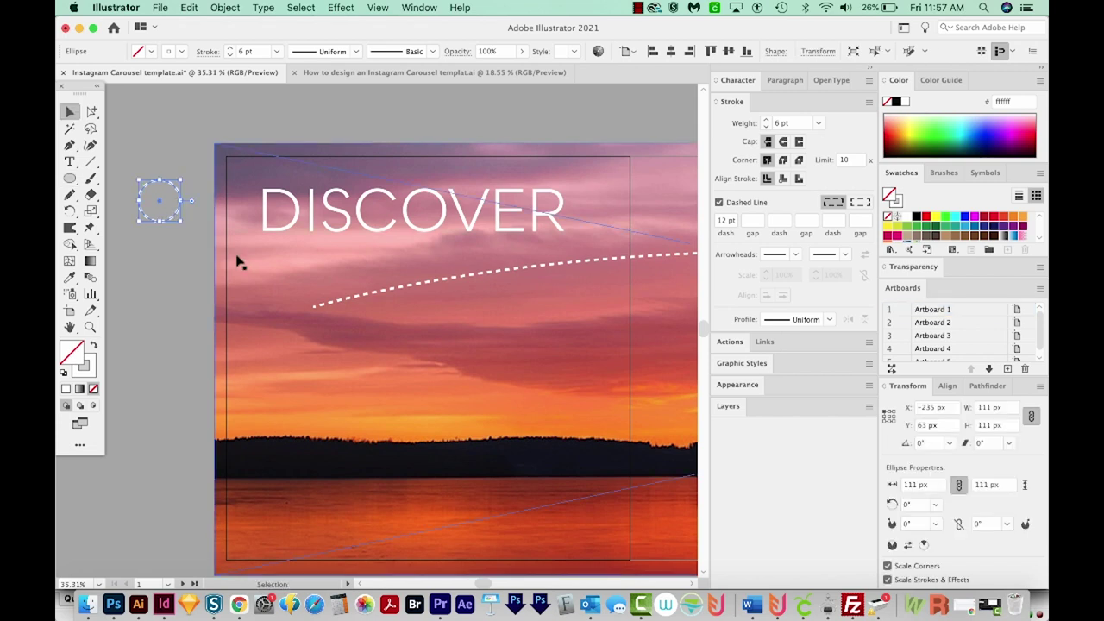
key(super+alt)
drag(181, 180, 207, 170)
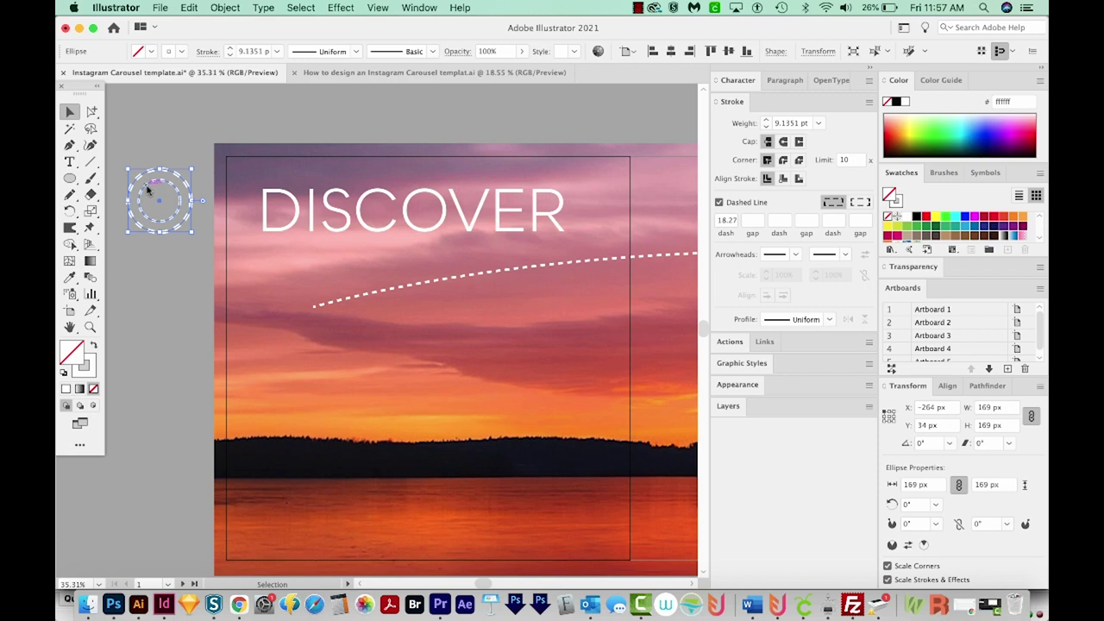
click(72, 277)
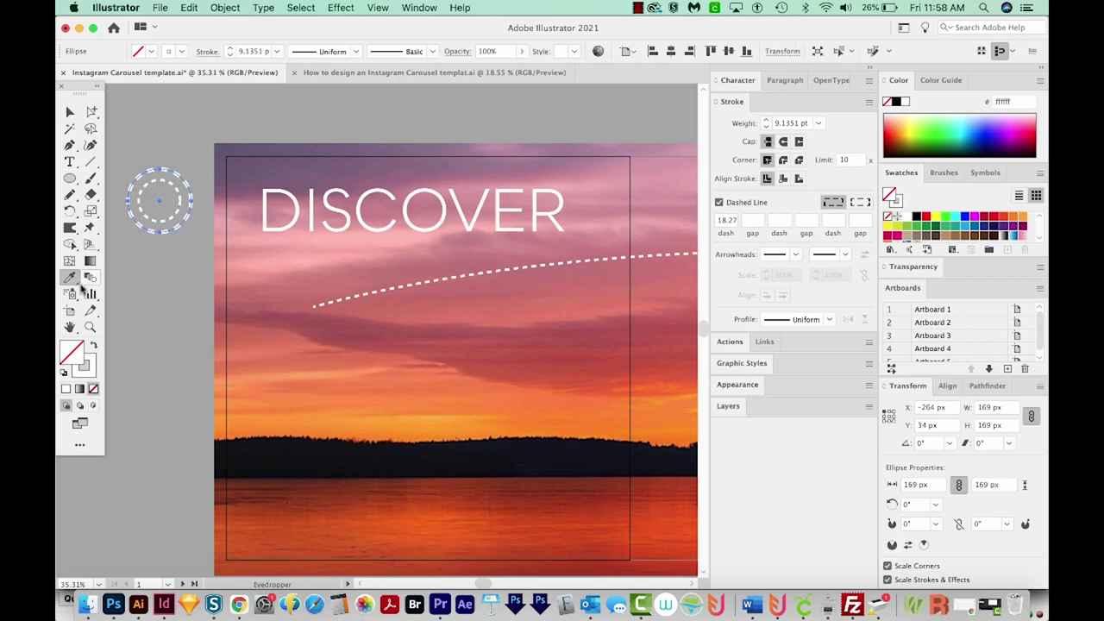
click(140, 194)
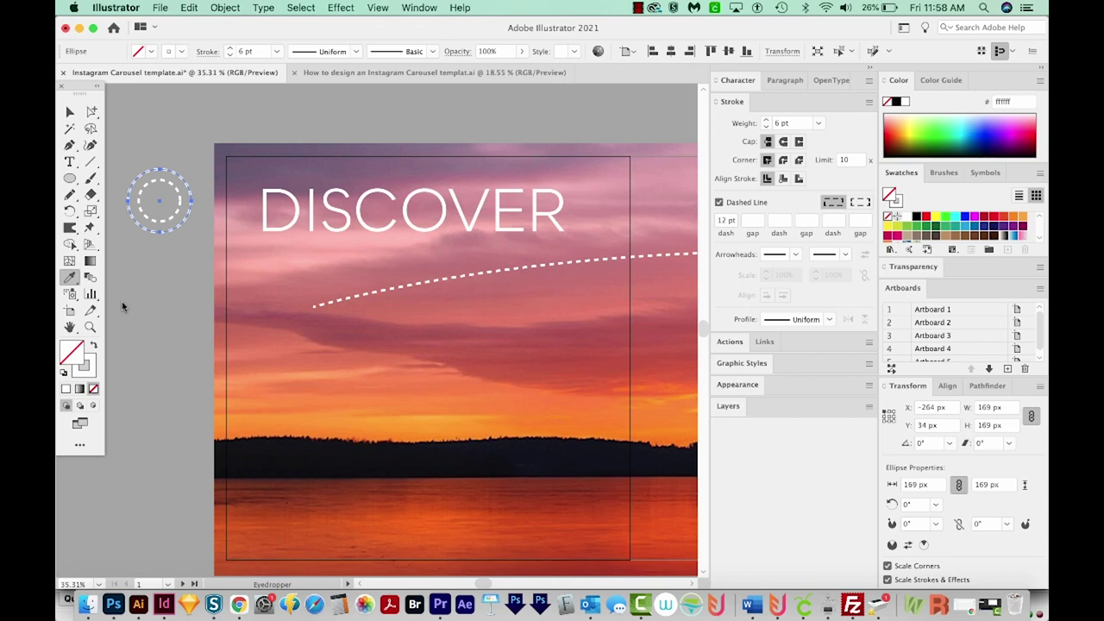
Step: Make a 98% scaled copy of the circle without scaling strokes
key(s)
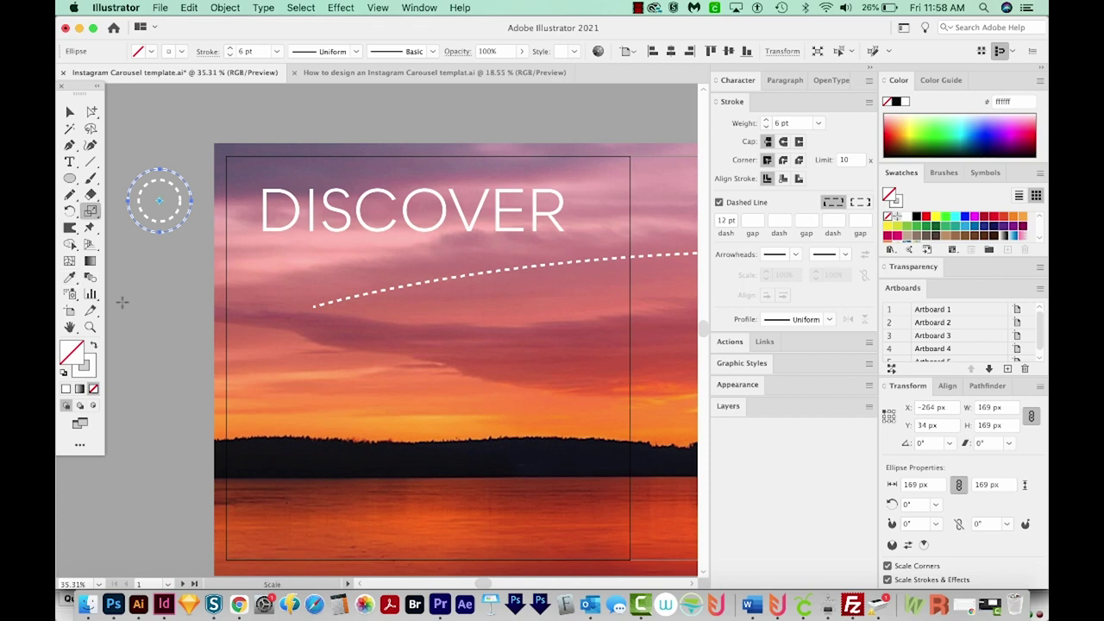
double_click(90, 210)
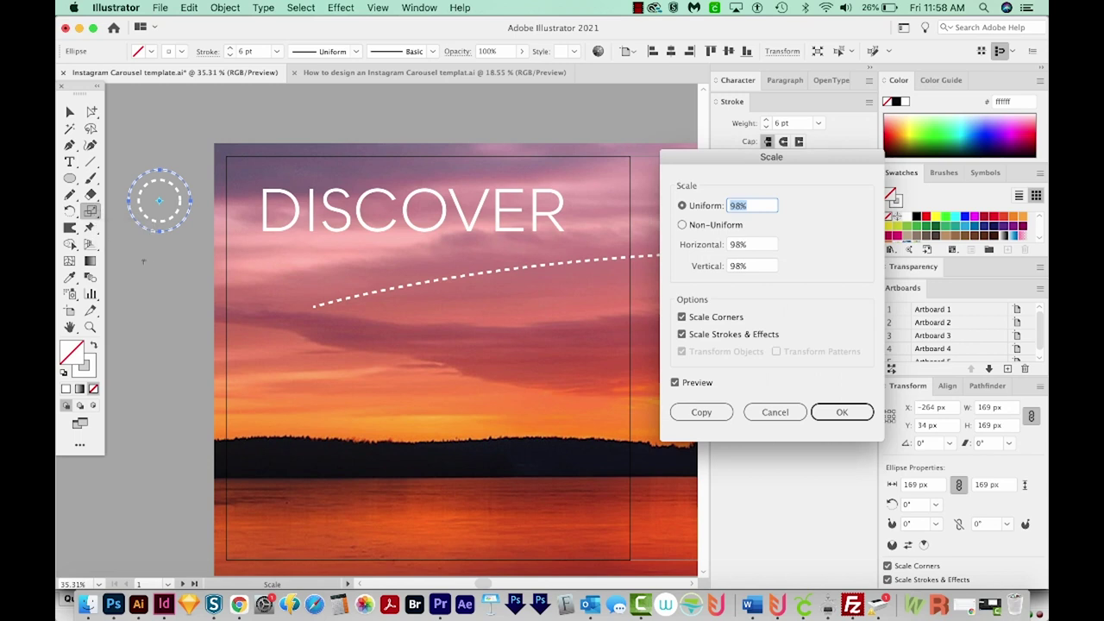
click(681, 334)
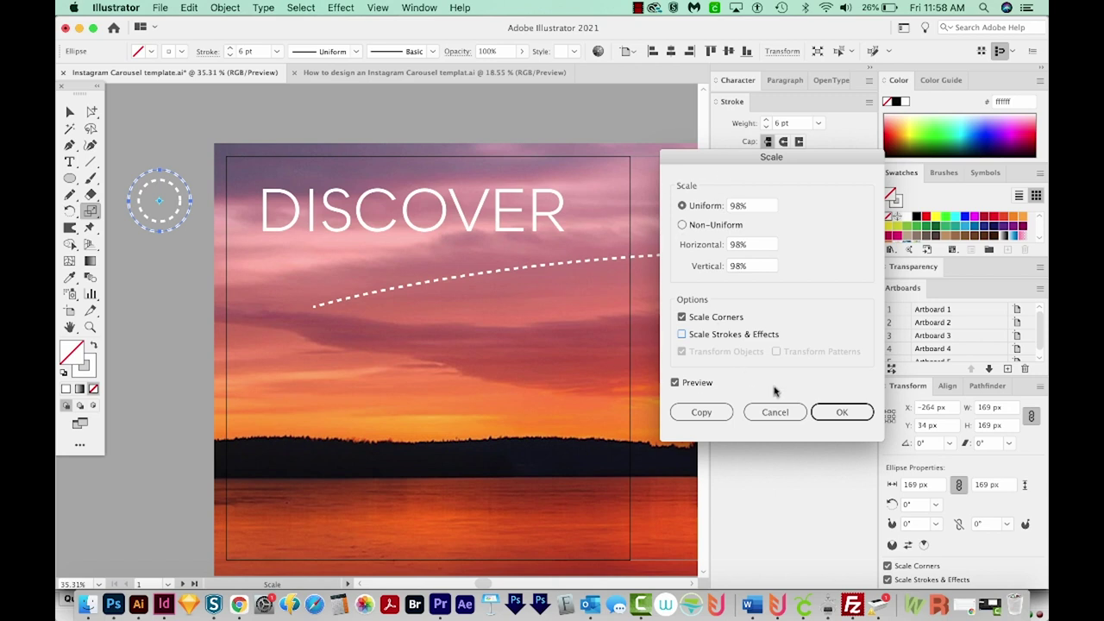
click(844, 413)
Step: Group both circles and place them at the dashed line's start on the first artboard
key(v)
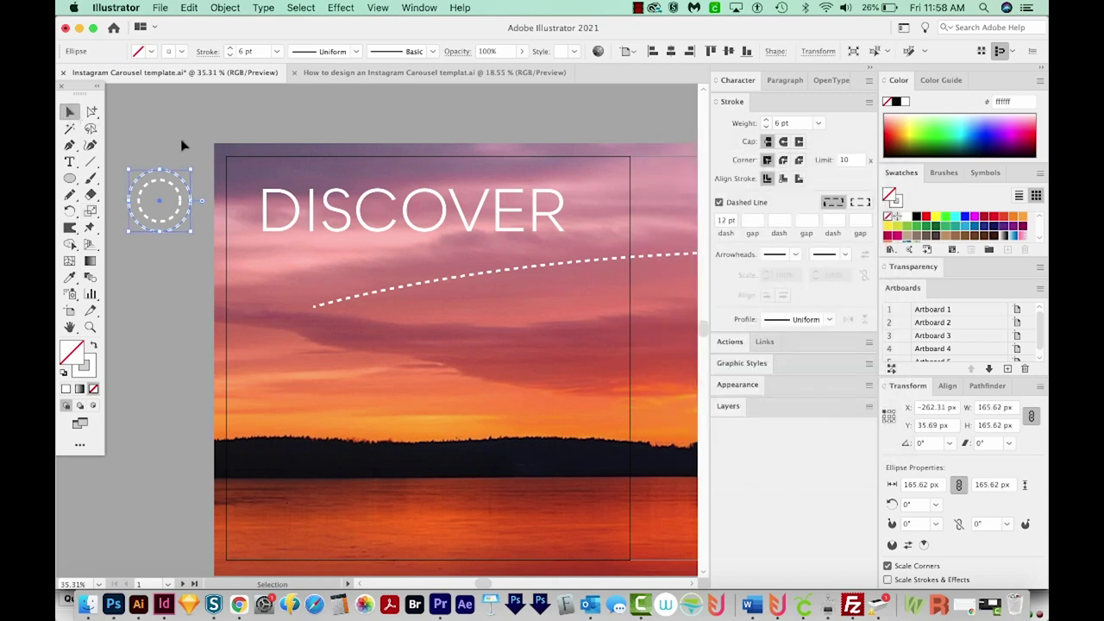
shift+click(147, 206)
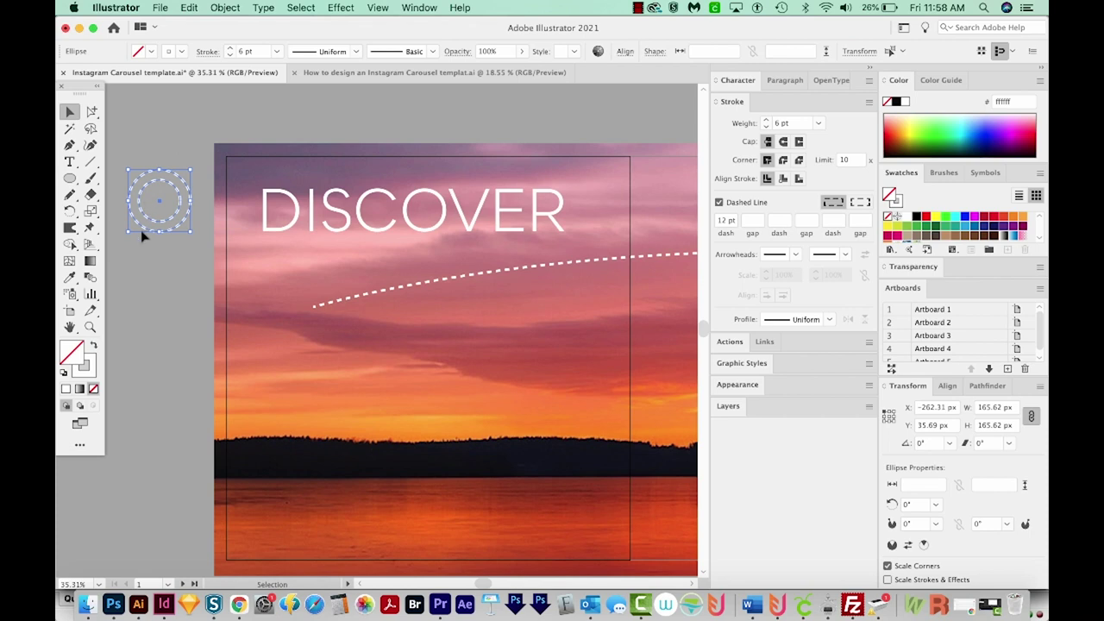
key(super+g)
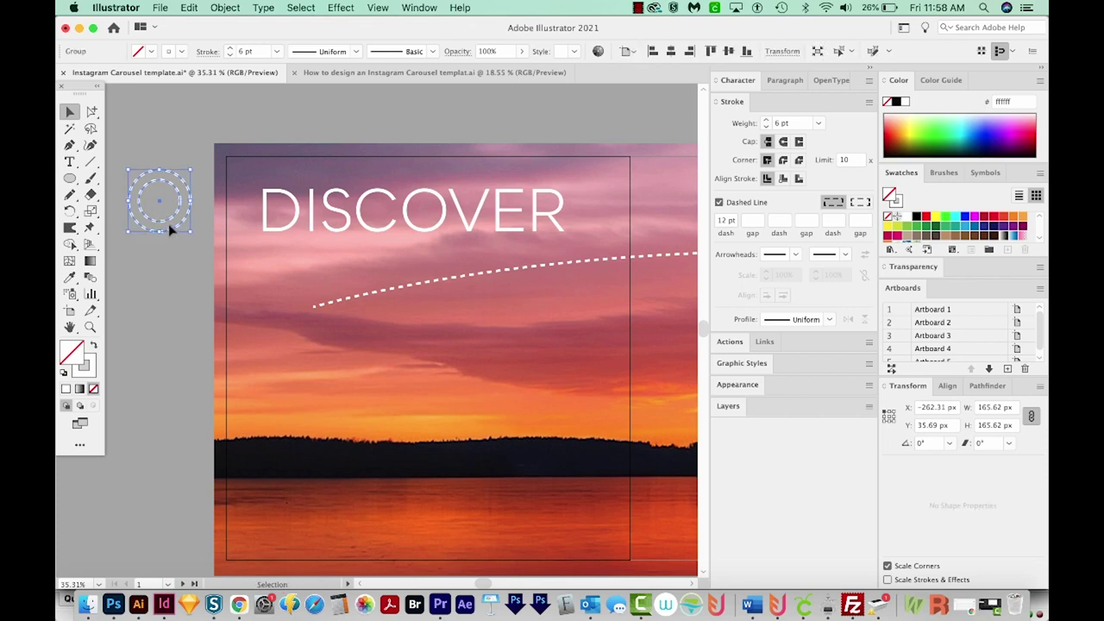
drag(170, 223, 295, 342)
drag(437, 385, 374, 388)
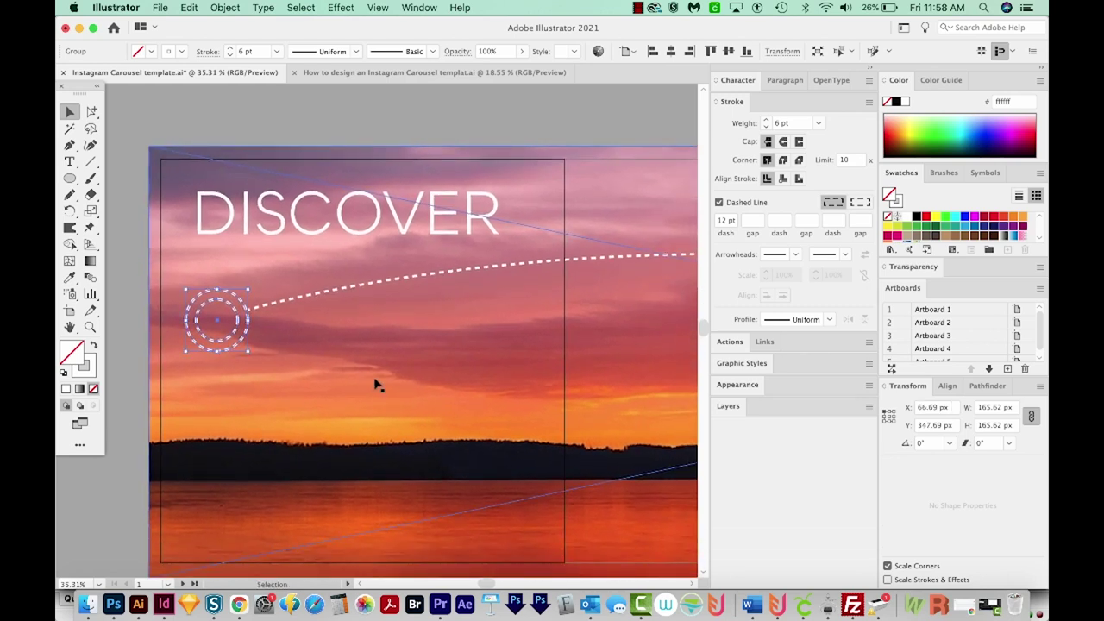
key(super+minus)
key(super+minus)
key(super+minus)
click(379, 332)
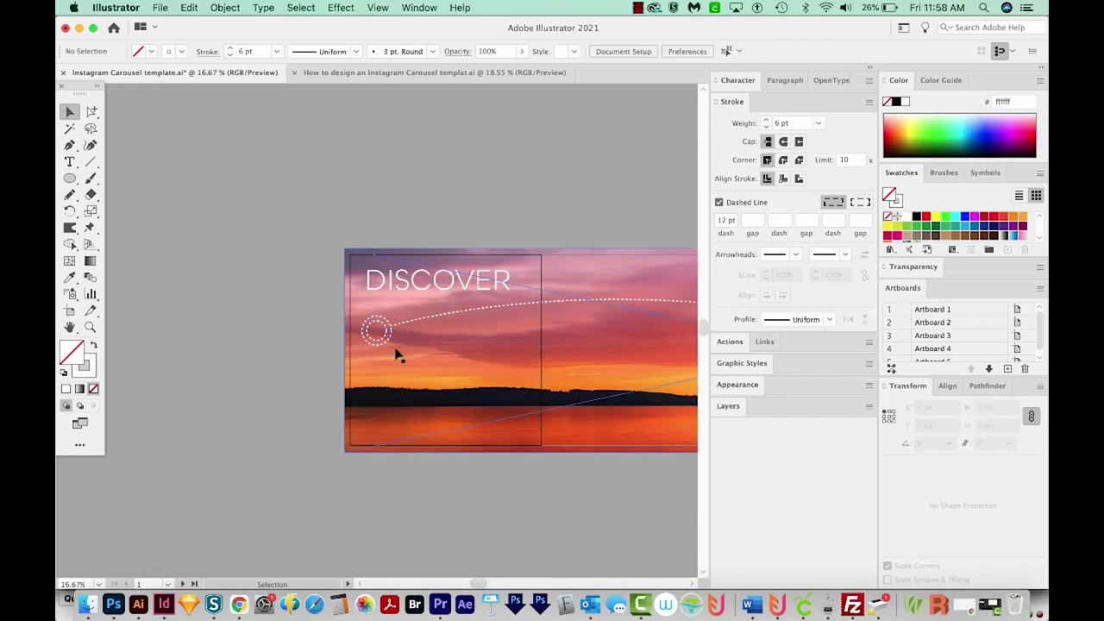
Step: Duplicate the dashed circles further along the line and fade the large ones to 40% opacity
click(377, 331)
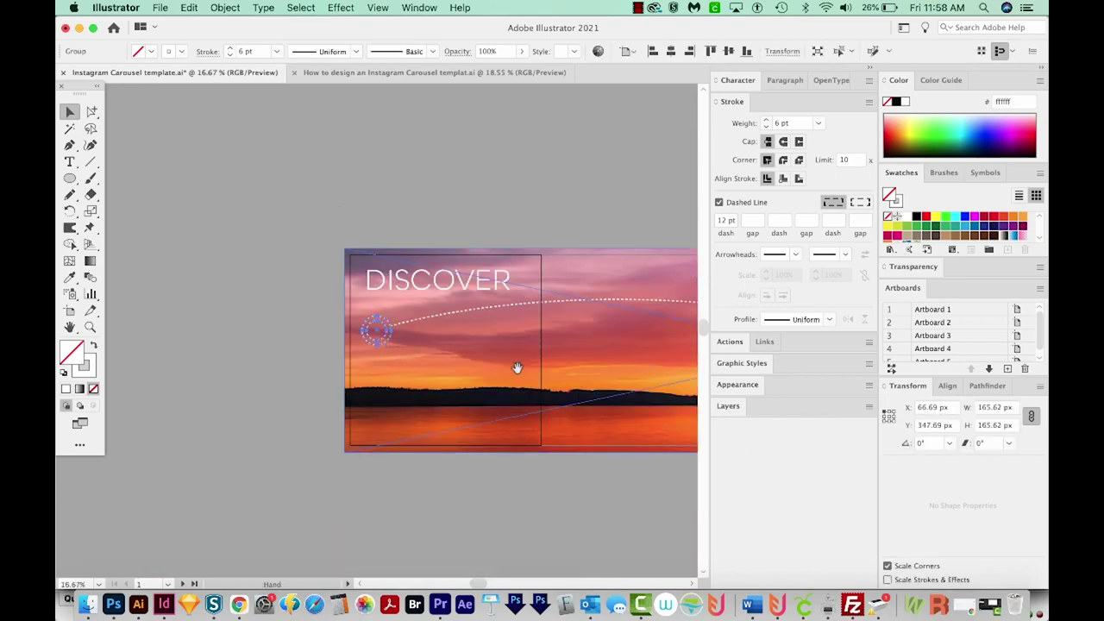
drag(516, 368, 279, 330)
drag(661, 443, 463, 468)
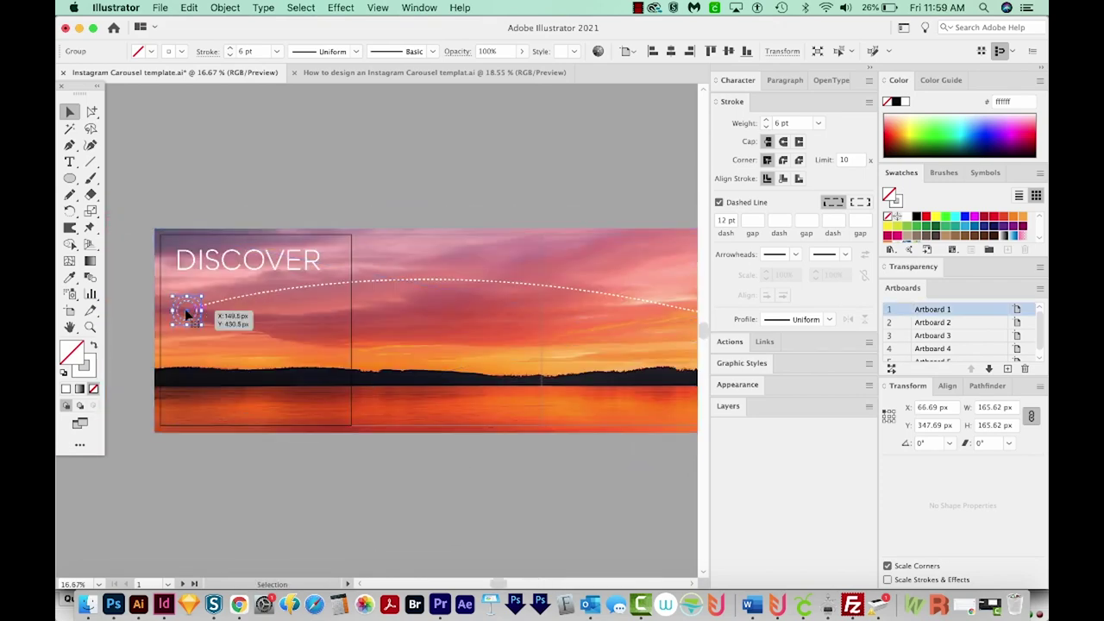
drag(188, 314, 484, 339)
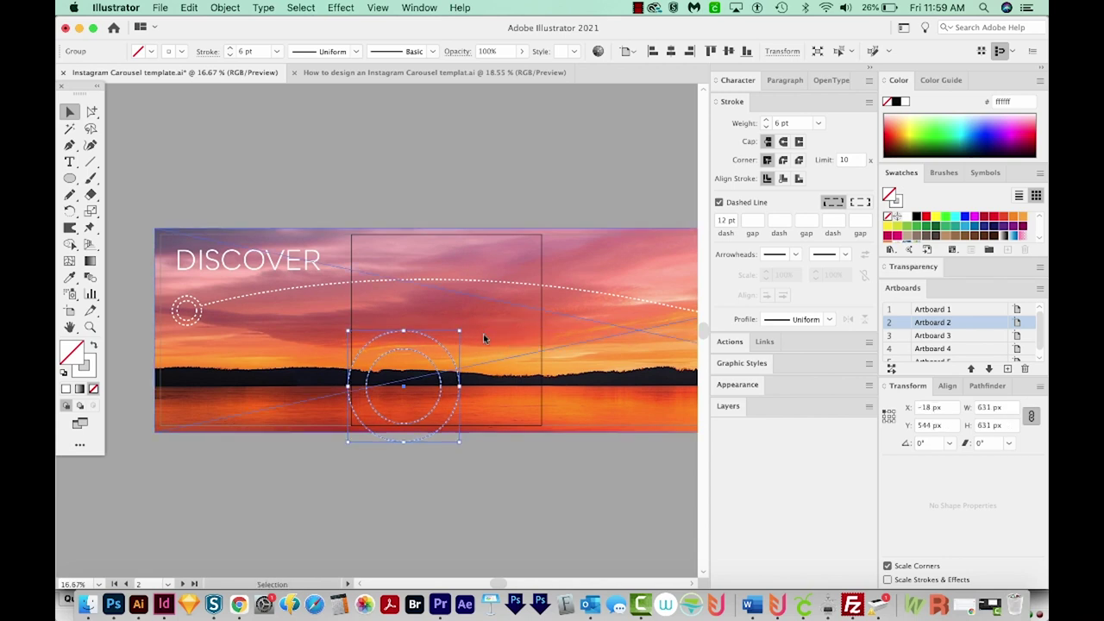
click(487, 51)
text(4)
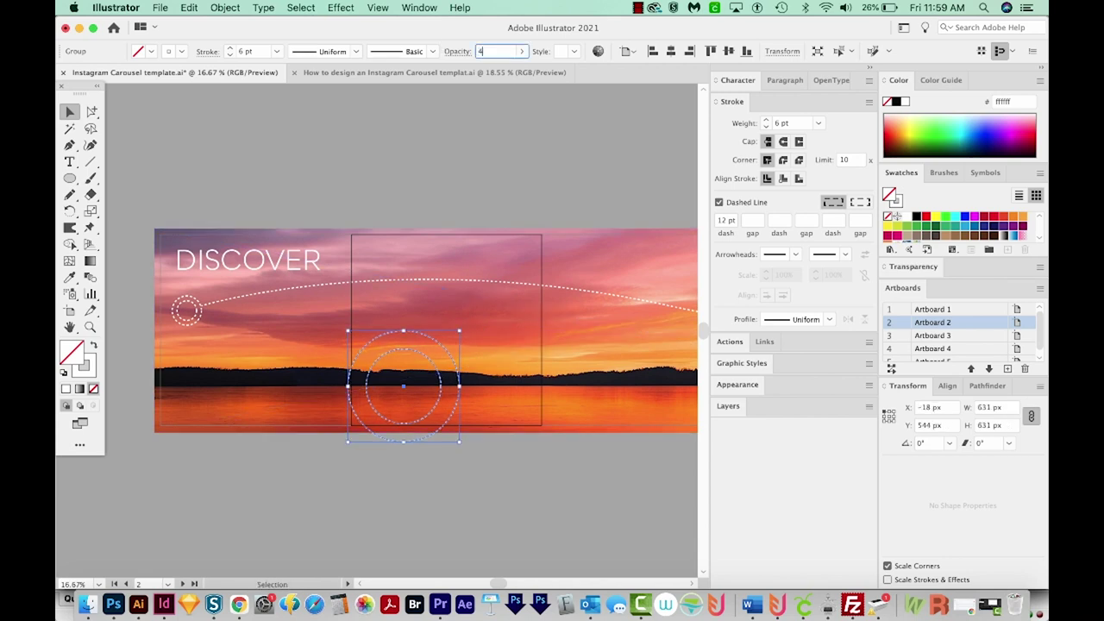
text(0)
key(Return)
click(480, 369)
Step: Copy the small and large dashed circles onto the third artboard
scroll(375, 543, right, 3)
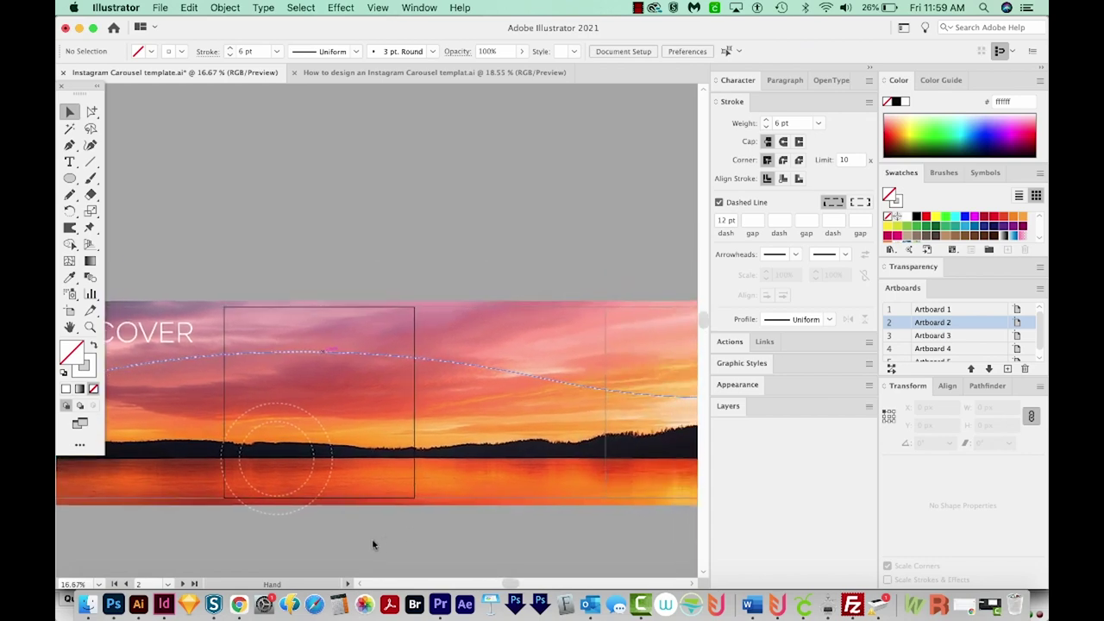
drag(148, 304, 561, 299)
scroll(214, 312, right, 5)
scroll(214, 312, down, 3)
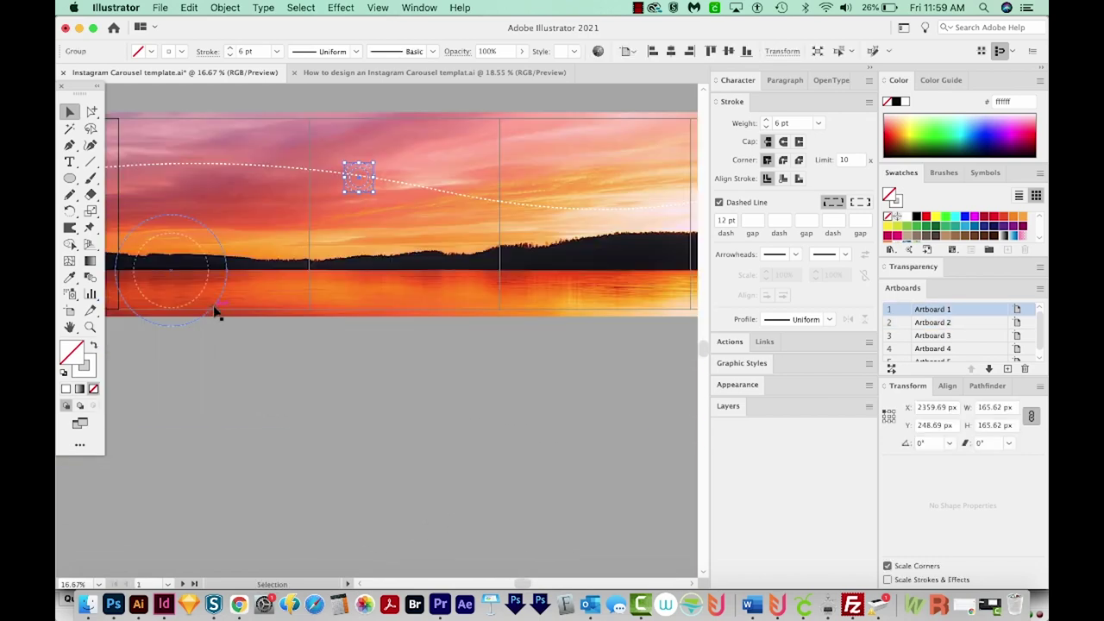
drag(216, 312, 657, 195)
scroll(140, 234, right, 6)
scroll(141, 234, up, 2)
drag(155, 233, 604, 204)
key(z)
click(434, 150)
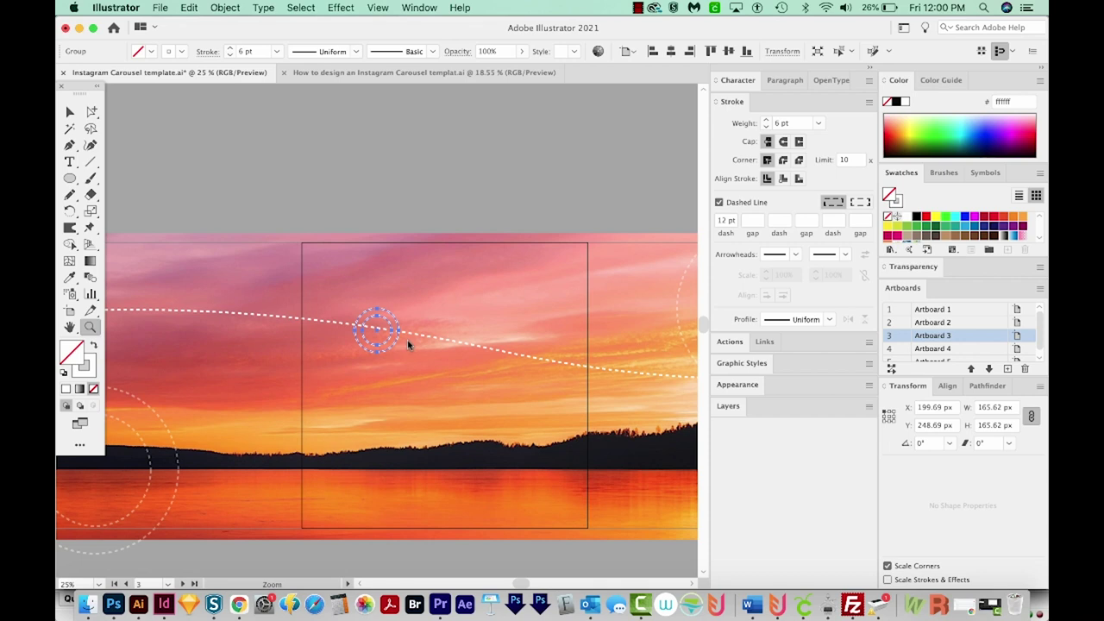
Step: Add two anchor points on the dashed line beside the third artboard's small circle
key(v)
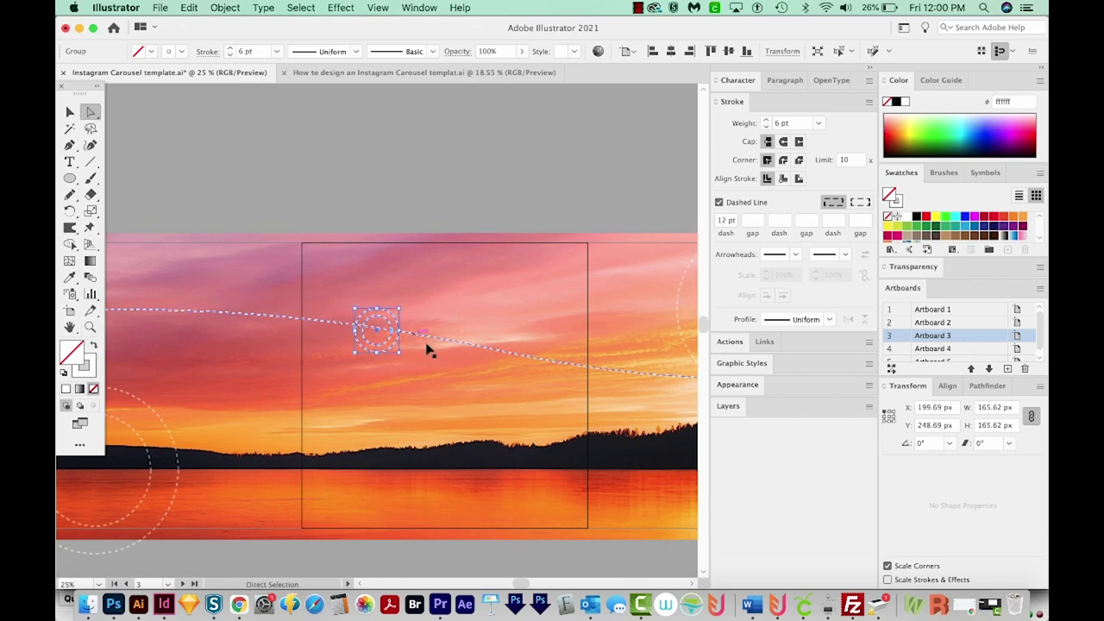
click(431, 342)
key(p)
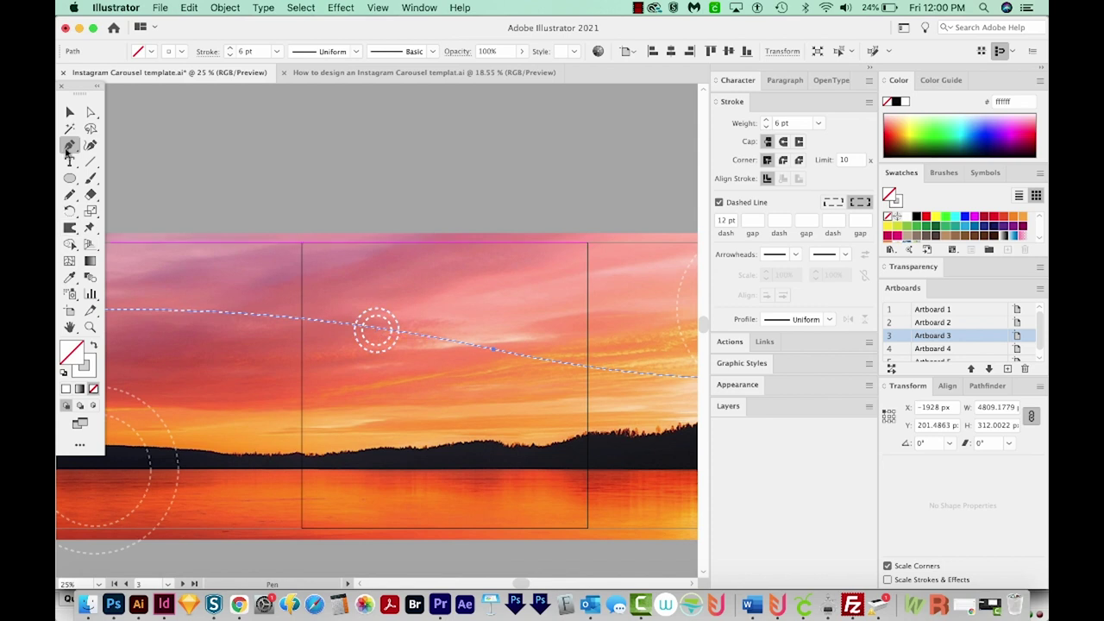
key(plus)
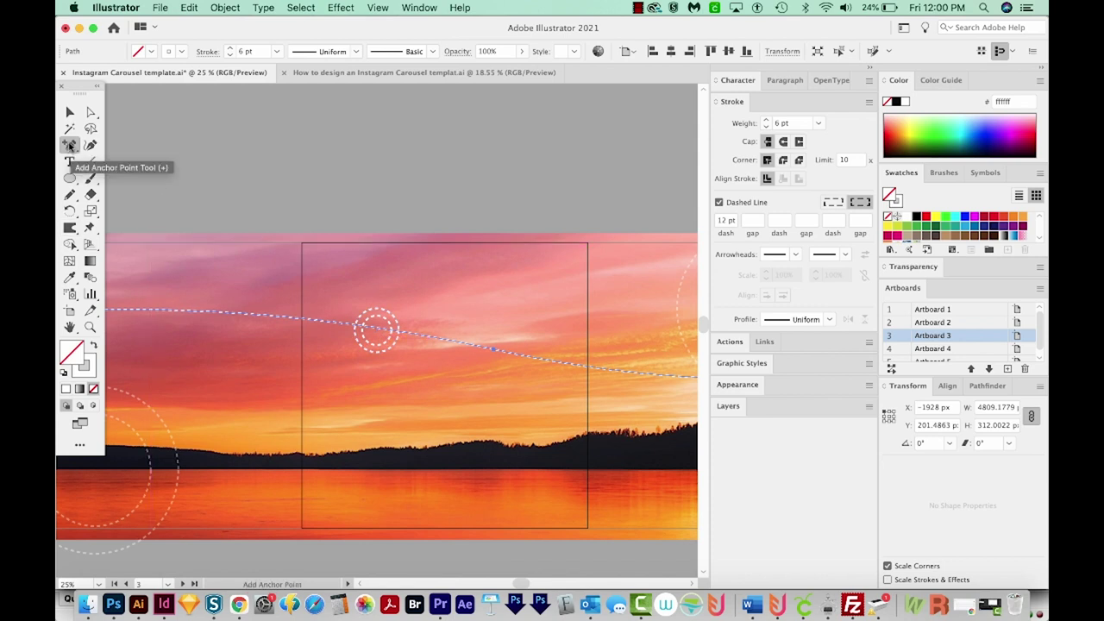
click(403, 331)
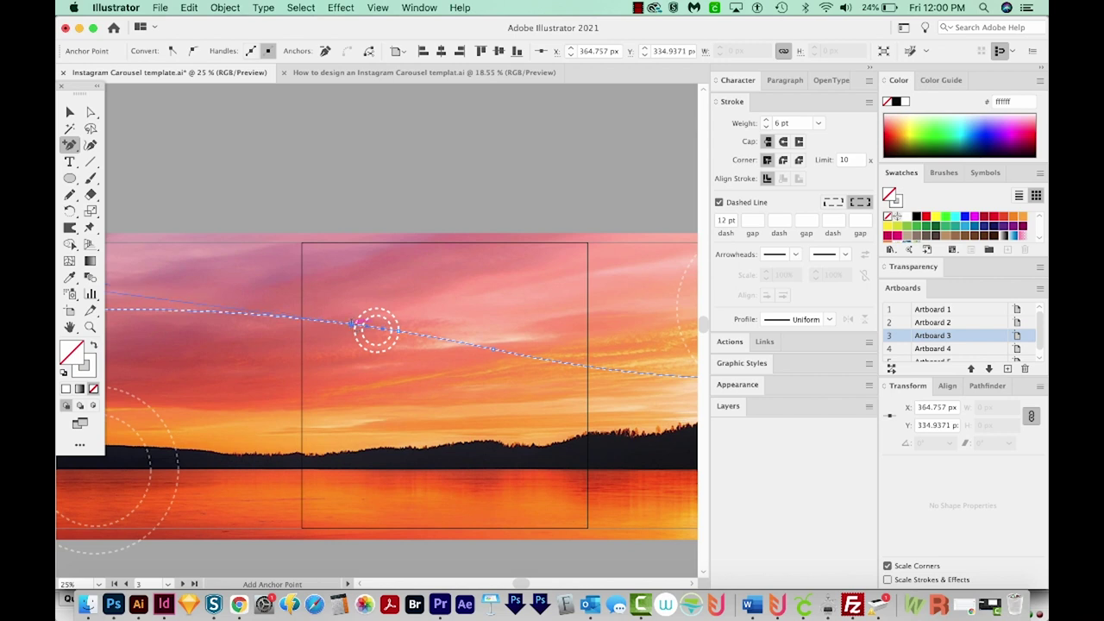
click(356, 324)
click(91, 112)
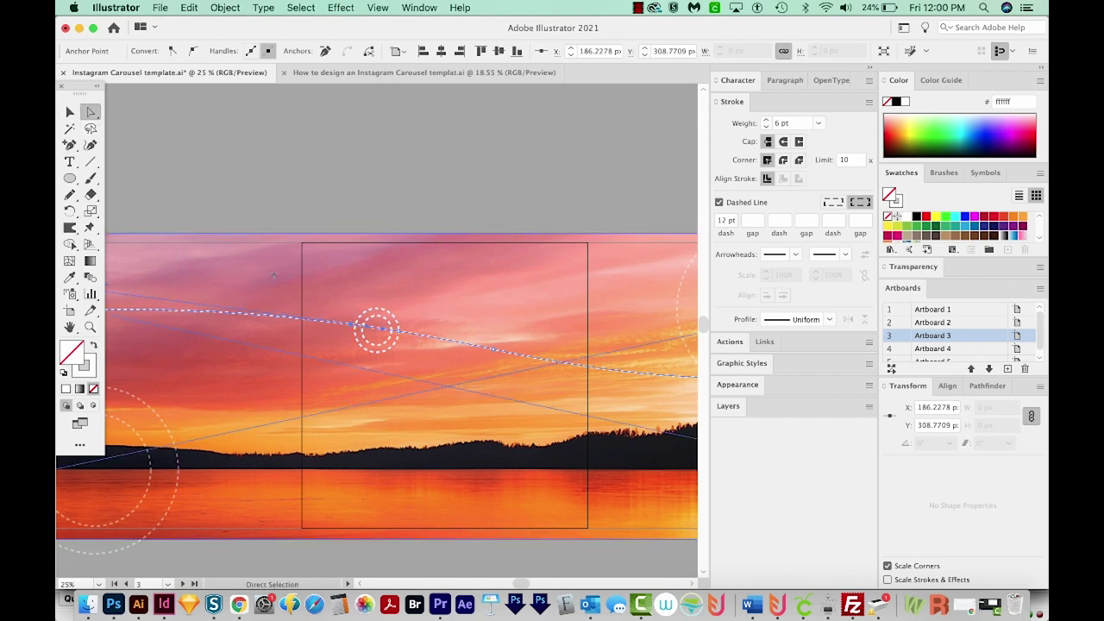
click(372, 220)
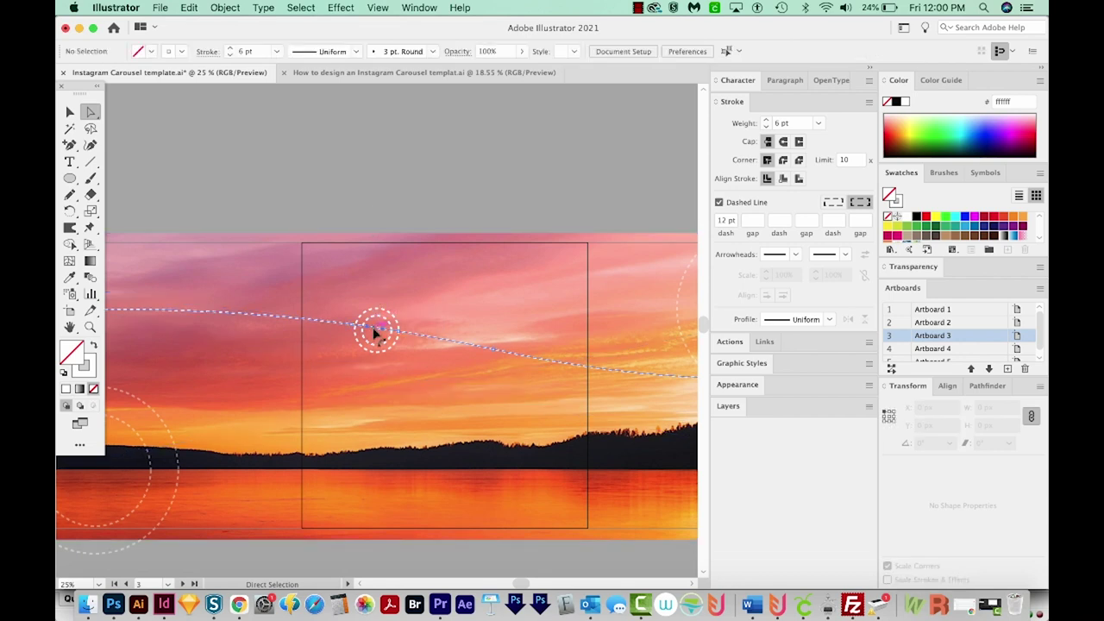
click(376, 324)
click(452, 216)
Step: Drag the line's anchor onto the circle's right edge, then zoom out to all artboards
key(z)
click(326, 371)
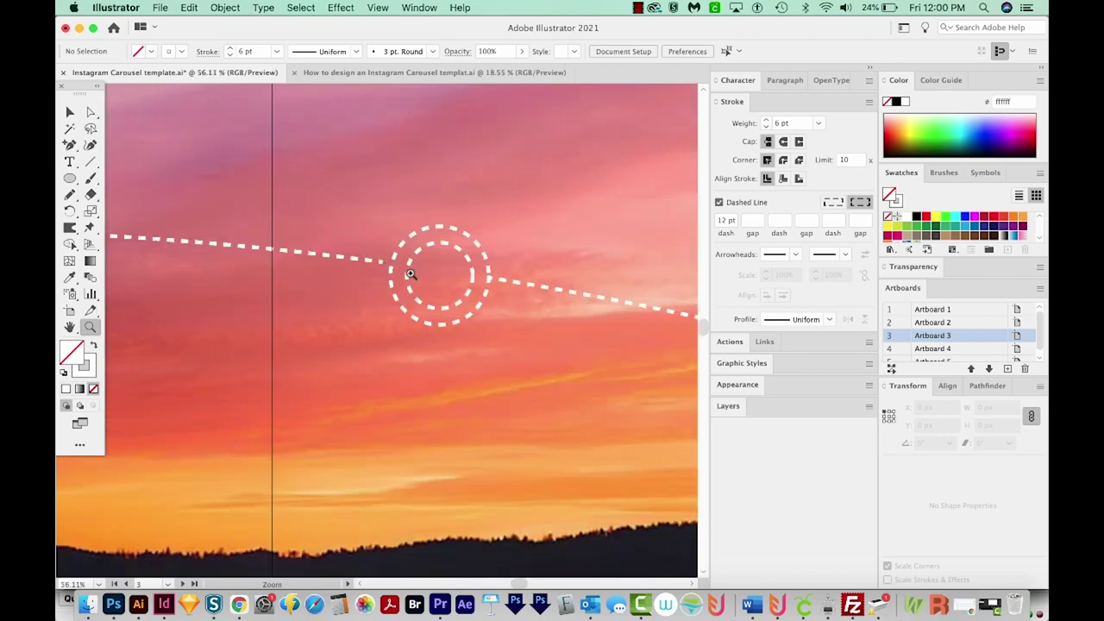
key(a)
click(489, 281)
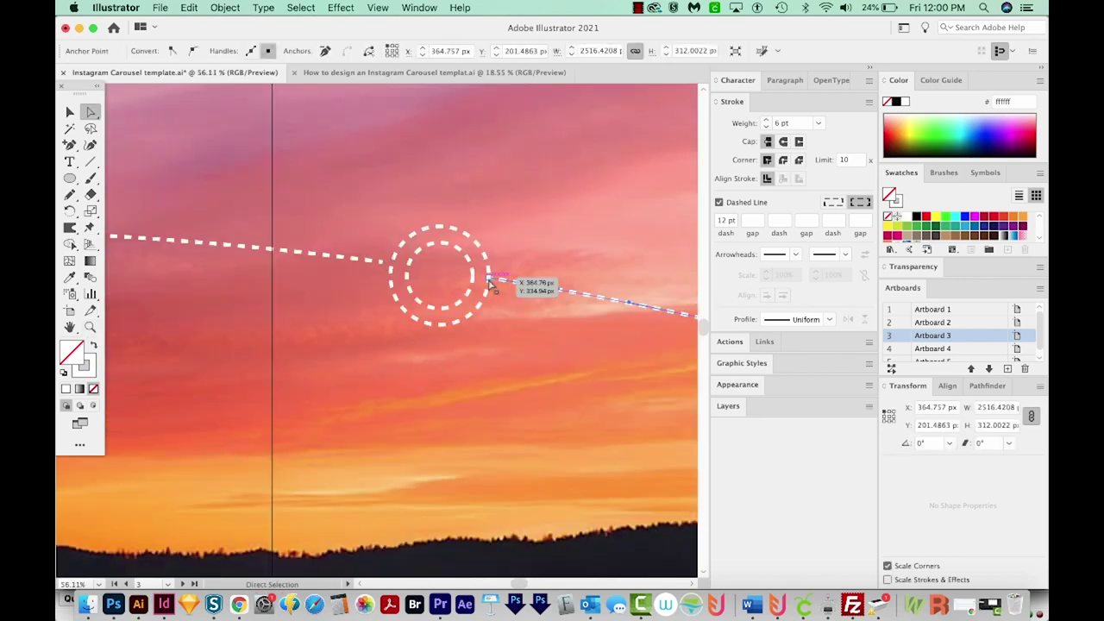
drag(488, 284, 501, 286)
key(super+shift+a)
key(super+alt+0)
Step: Draw a 430 x 502 px white-filled rectangle below DISCOVER and nudge it slightly left
scroll(252, 356, left, 10)
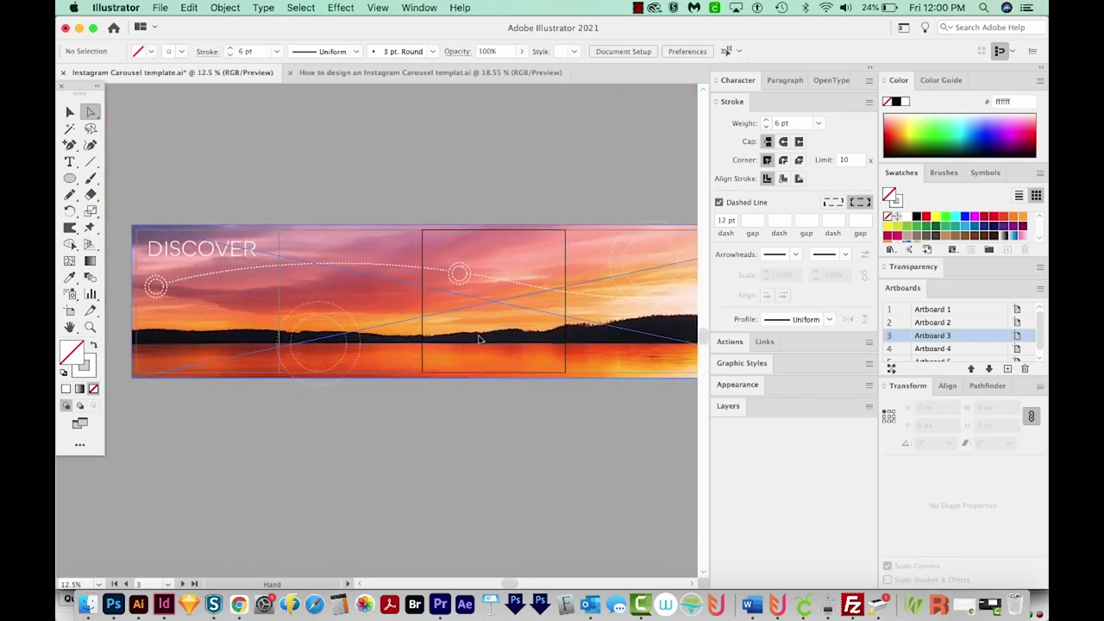
scroll(406, 291, left, 3)
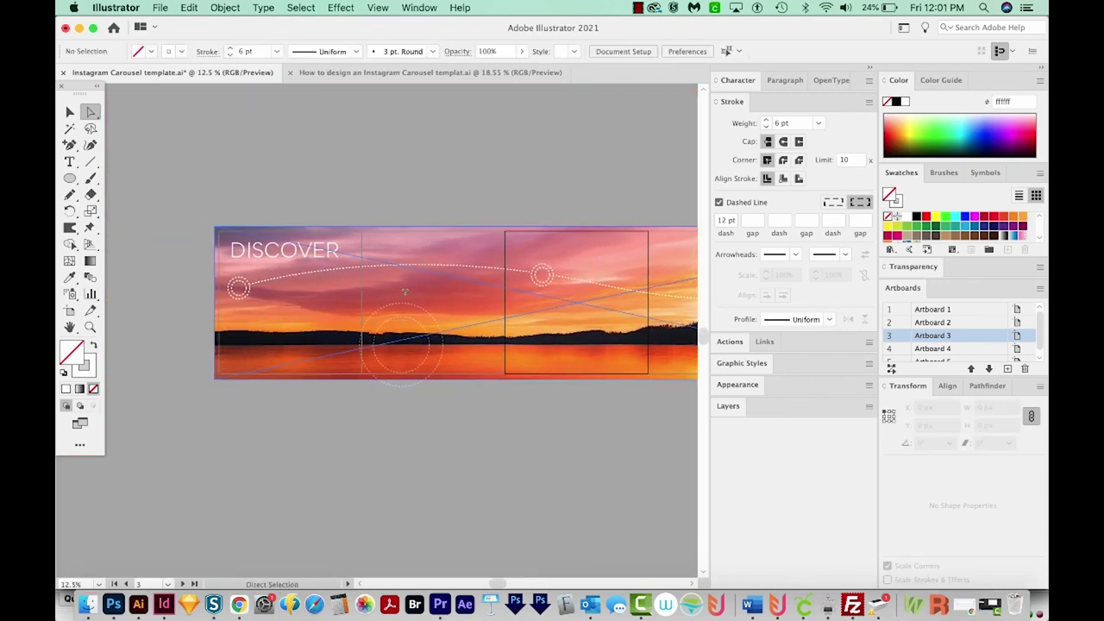
scroll(449, 304, up, 3)
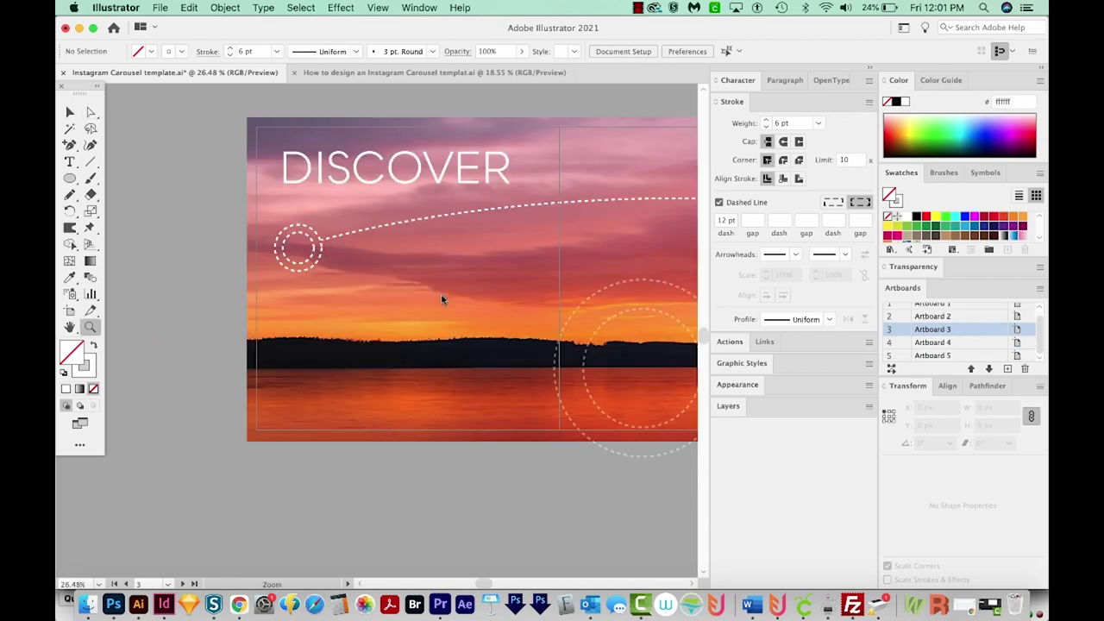
key(m)
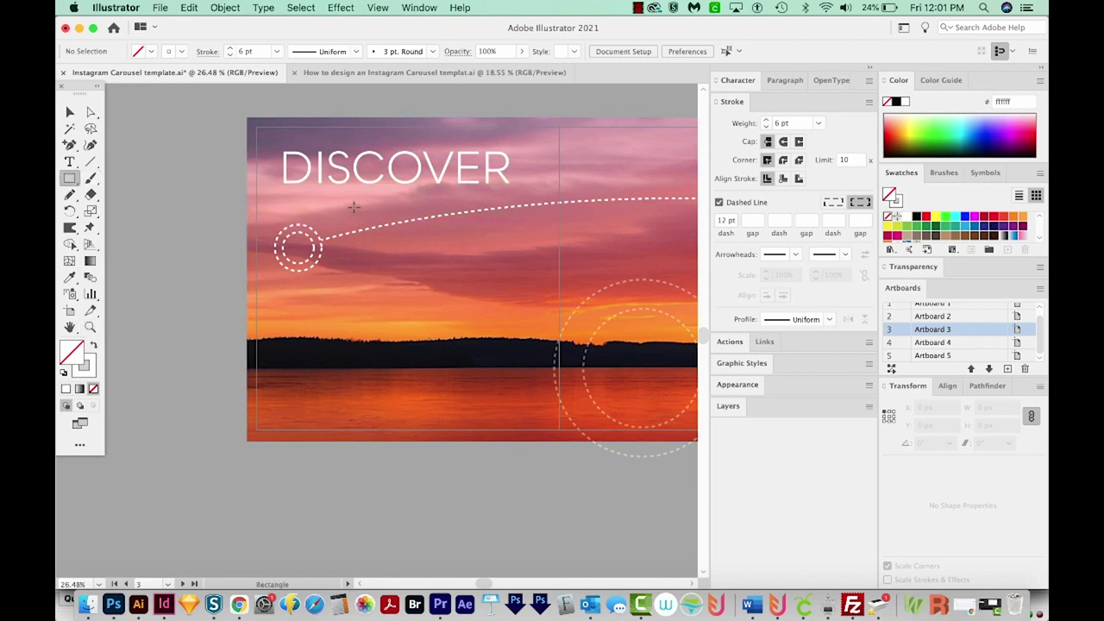
drag(353, 207, 473, 348)
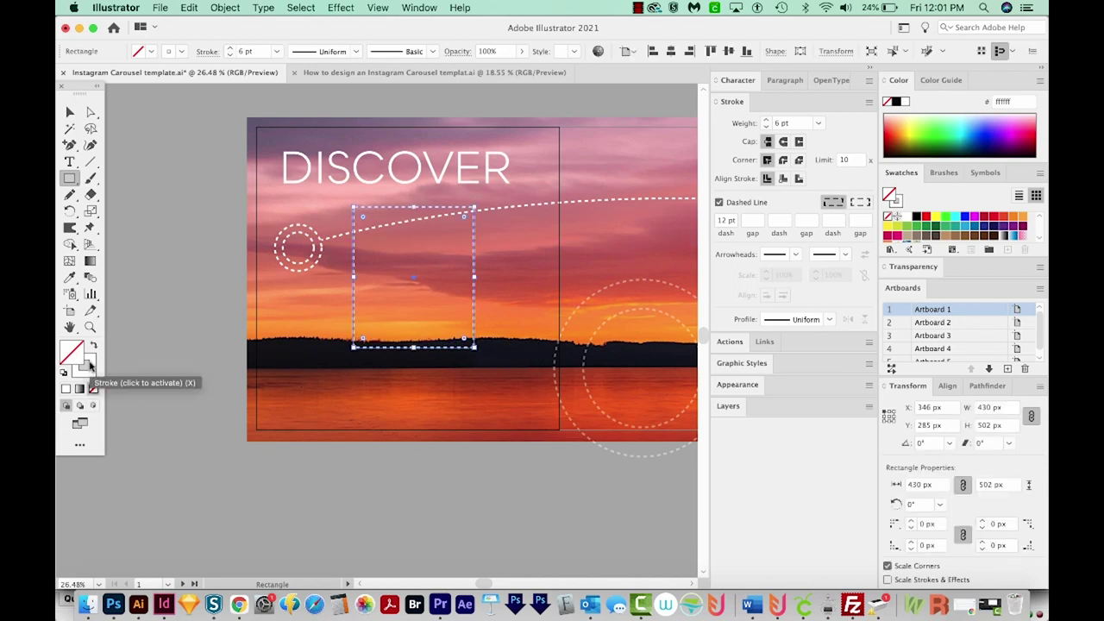
key(shift+x)
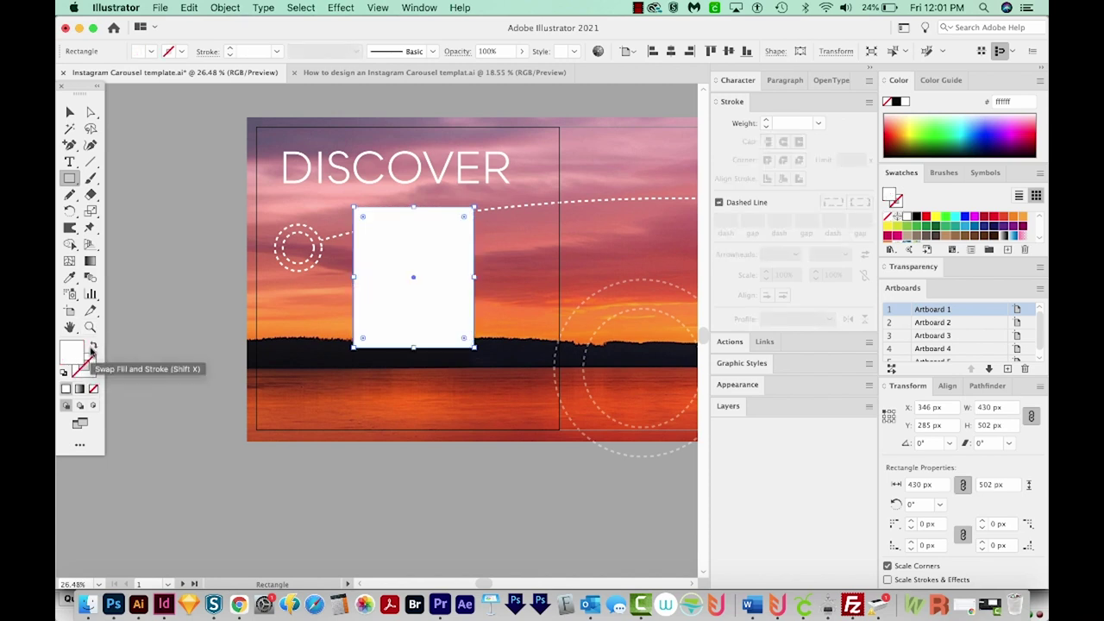
key(v)
drag(444, 264, 414, 243)
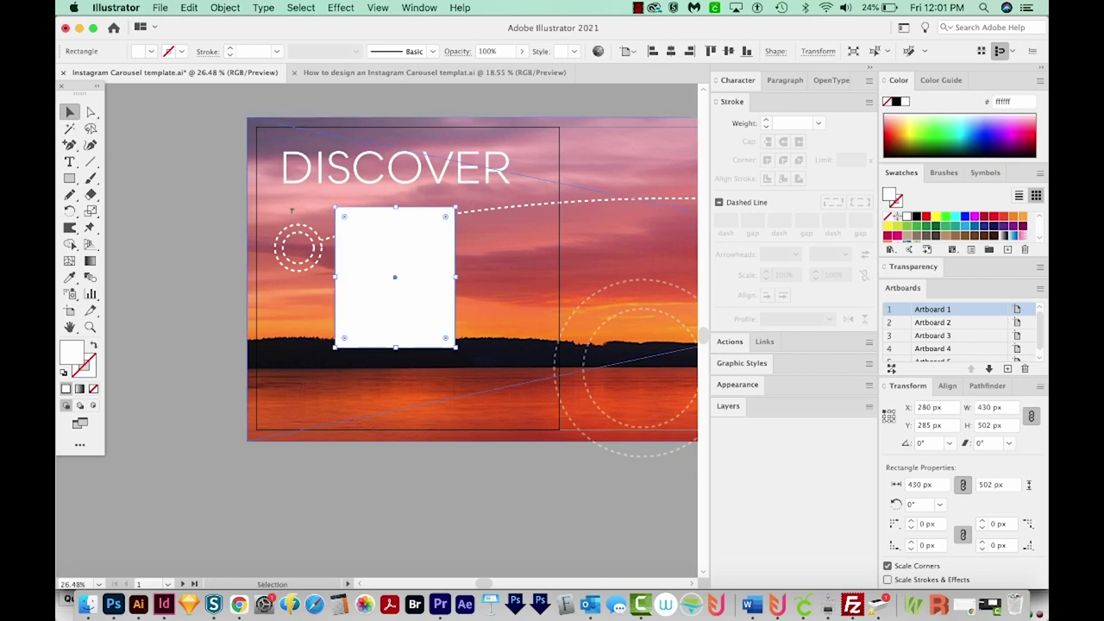
Step: Add a placeholder Lorem ipsum text area and put 'Lorem ipsum dolor sit' on its own heading line
click(70, 161)
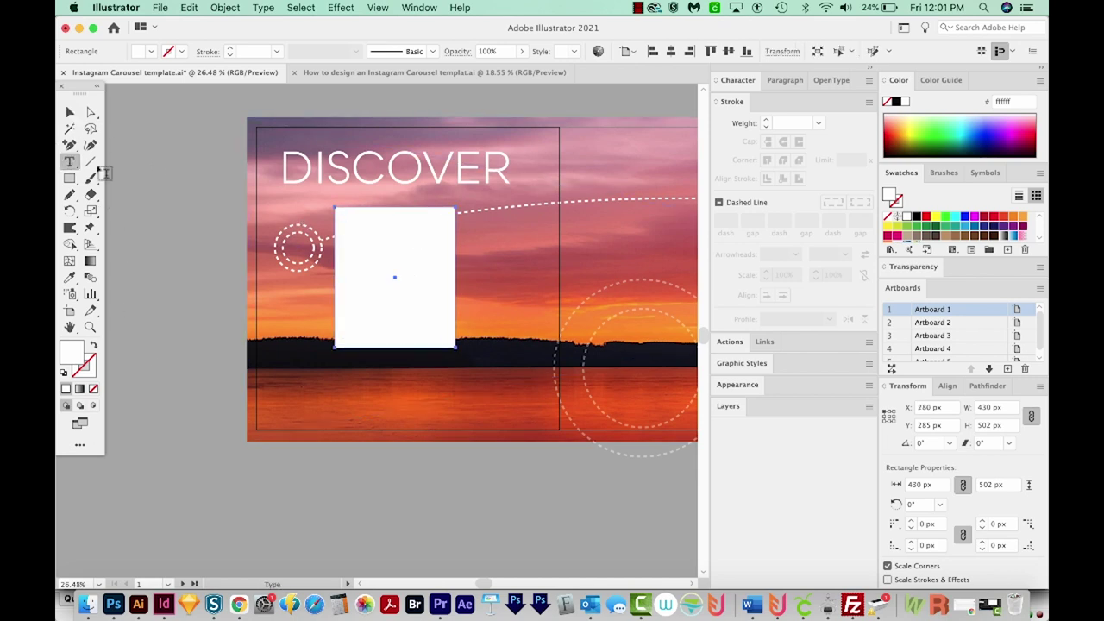
drag(130, 180, 242, 331)
scroll(234, 335, up, 3)
drag(398, 151, 262, 160)
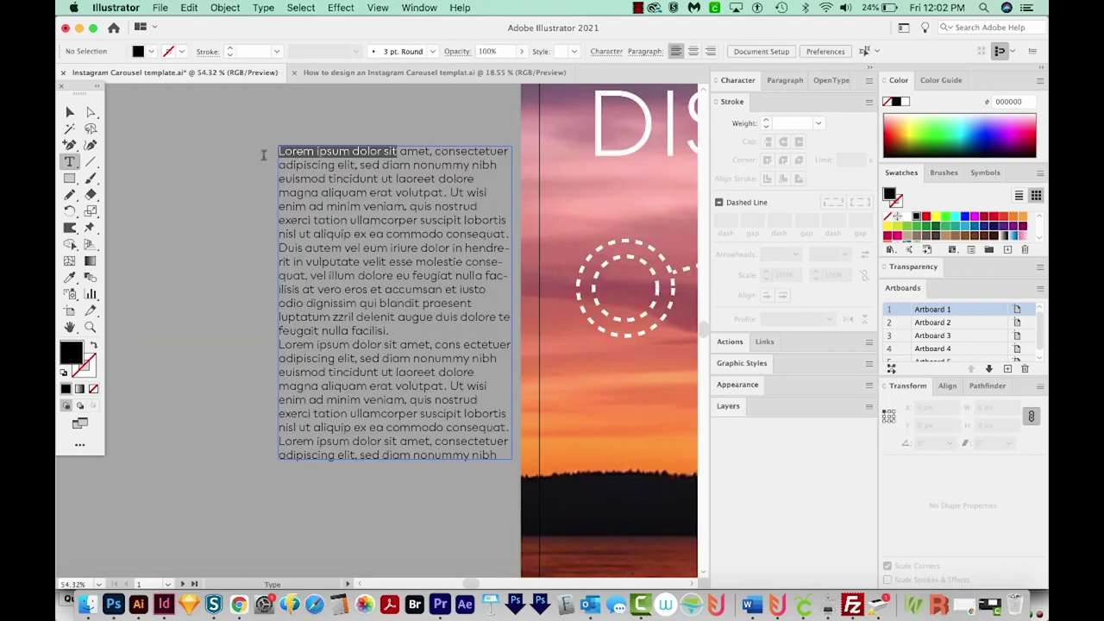
key(Right)
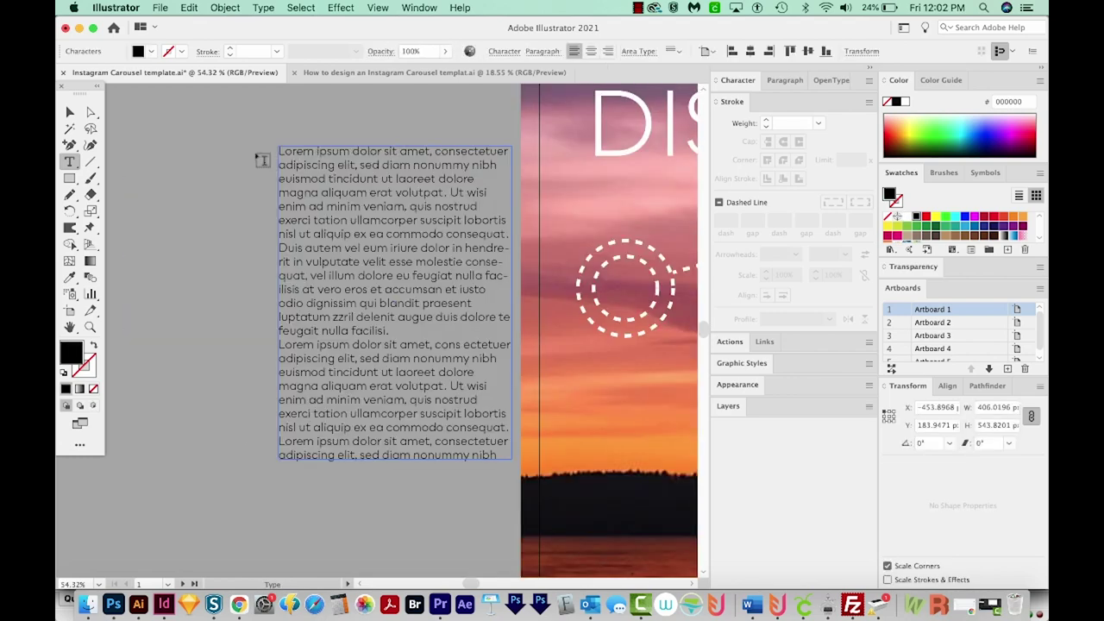
key(Delete)
key(Delete)
key(Return)
key(Return)
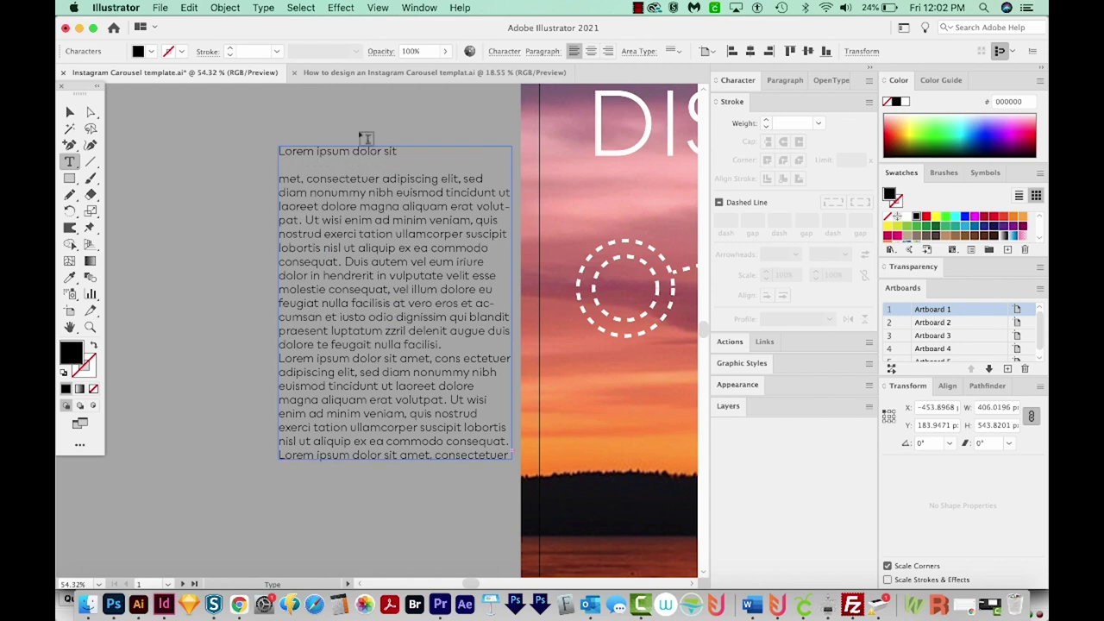
Step: Make the 'Lorem ipsum dolor sit' heading Bold at 34 pt
drag(404, 150, 222, 154)
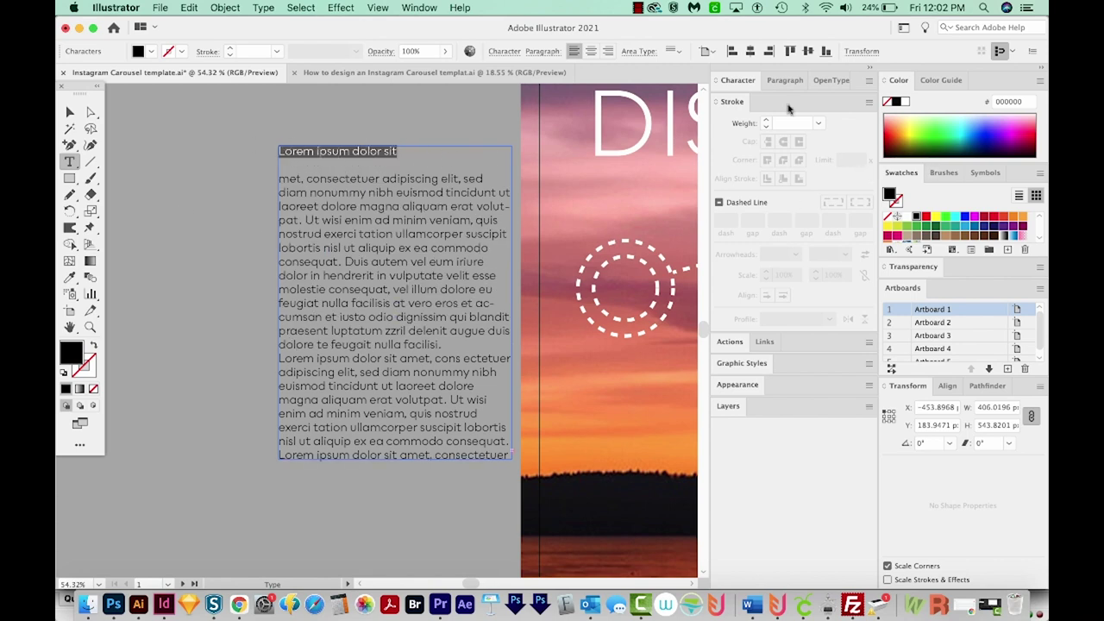
click(738, 81)
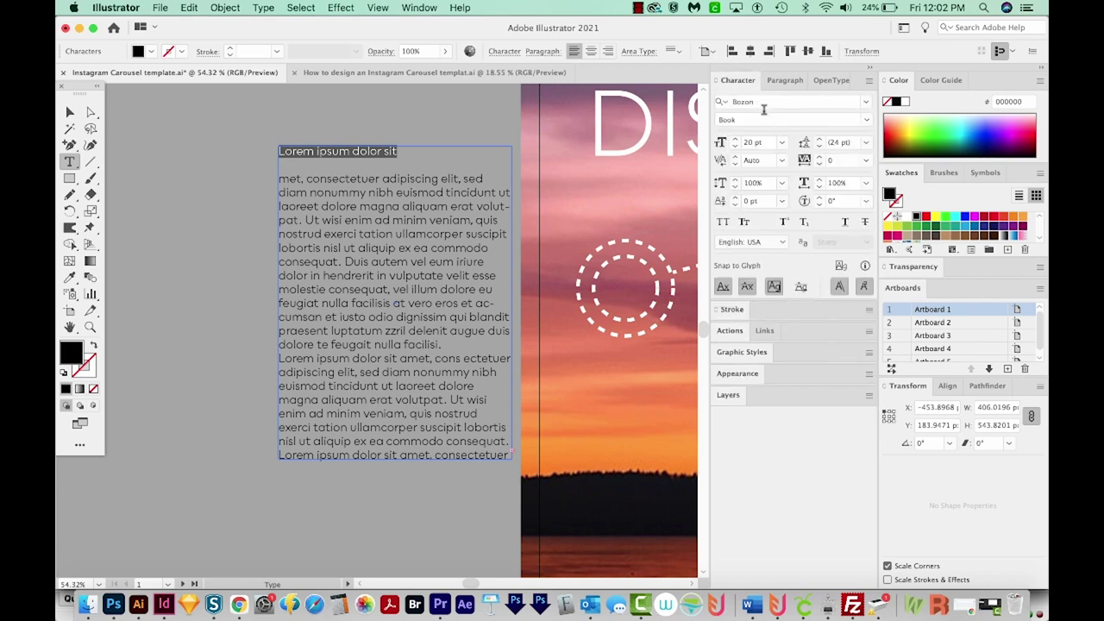
click(866, 121)
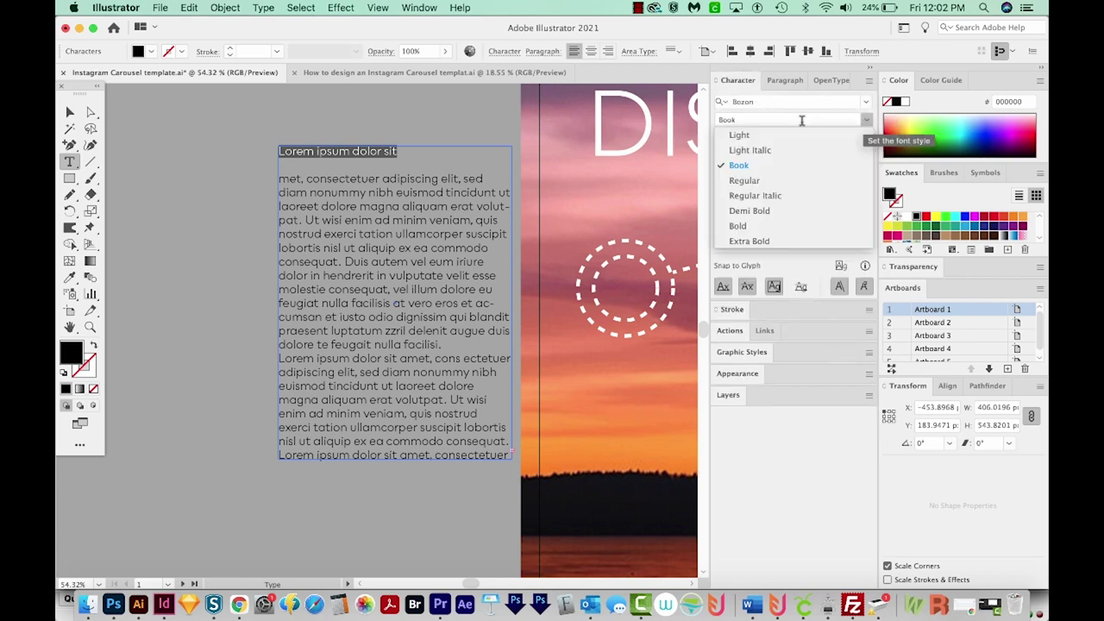
click(740, 228)
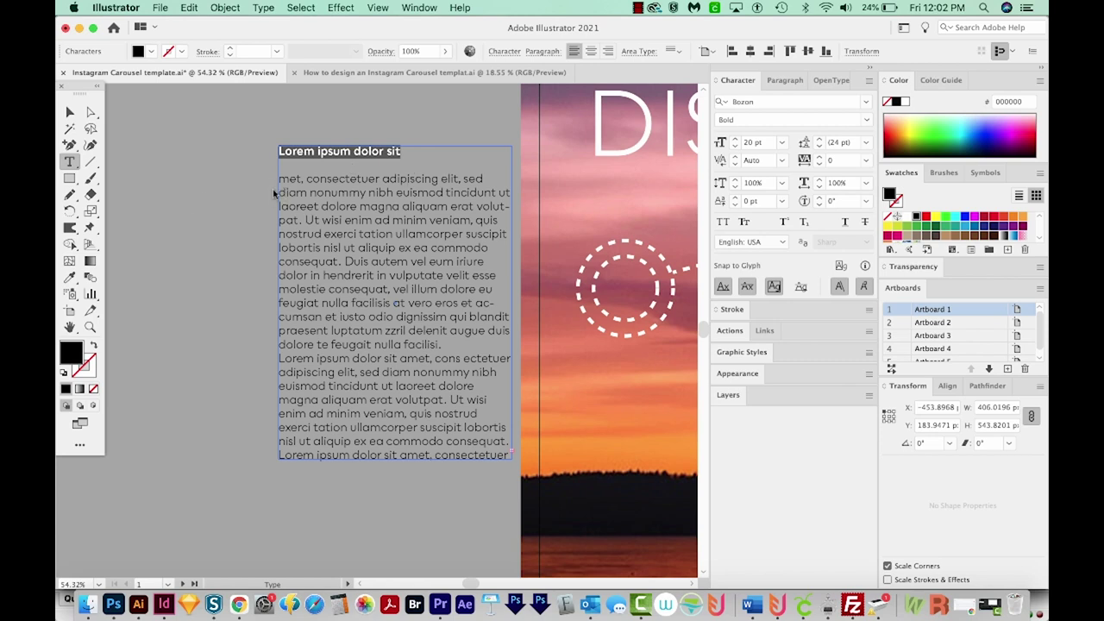
key(super+shift+period)
key(super+shift+period)
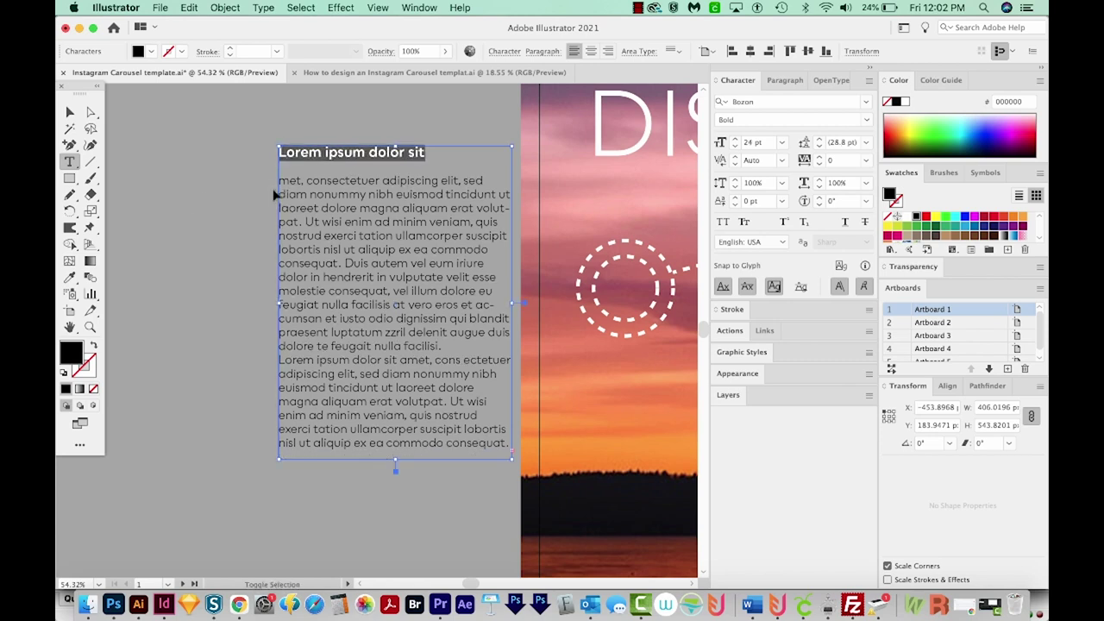
key(super+shift+period)
key(super+shift+period)
key(super+shift+period)
key(super+shift+period)
key(super+shift+period)
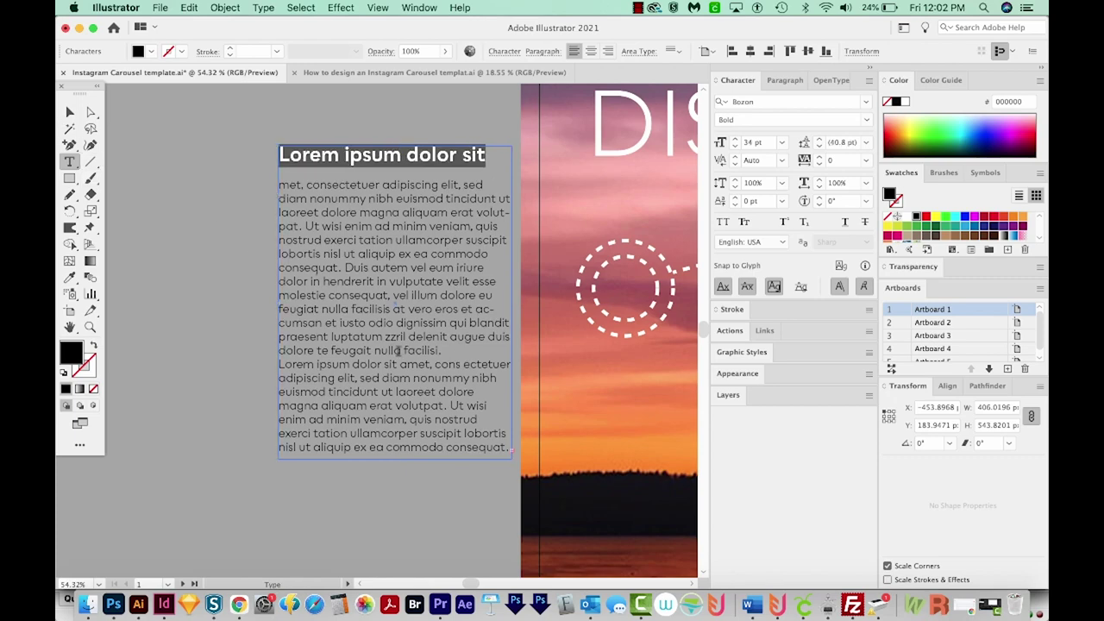
Step: Colour the heading with the orange (e55600) sampled from the sunset photo with the Eyedropper
scroll(635, 453, right, 10)
scroll(634, 453, down, 3)
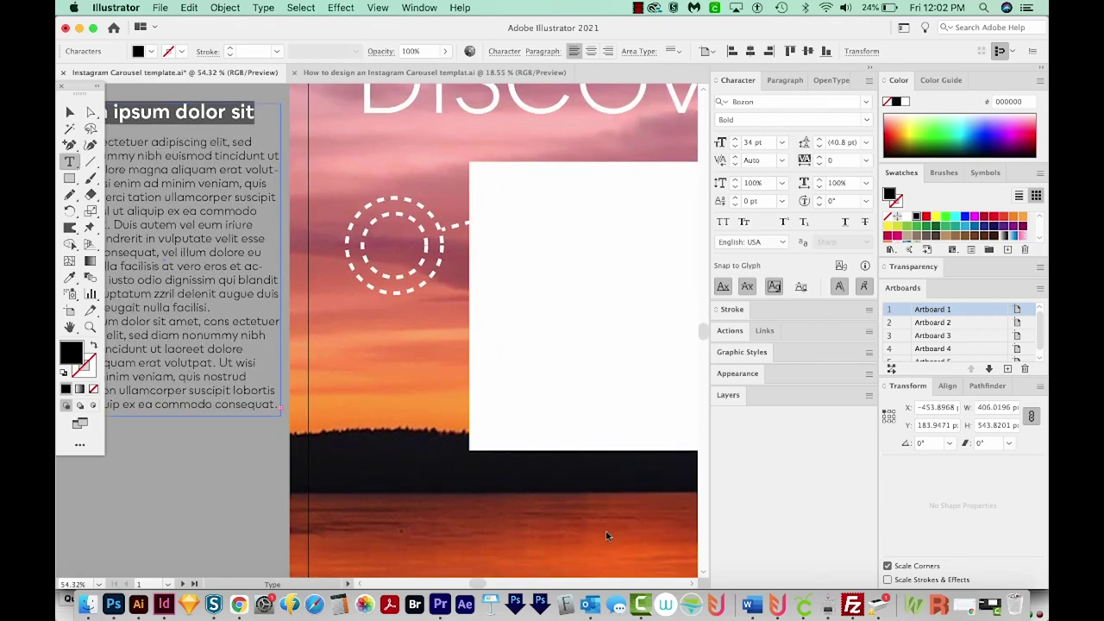
click(71, 278)
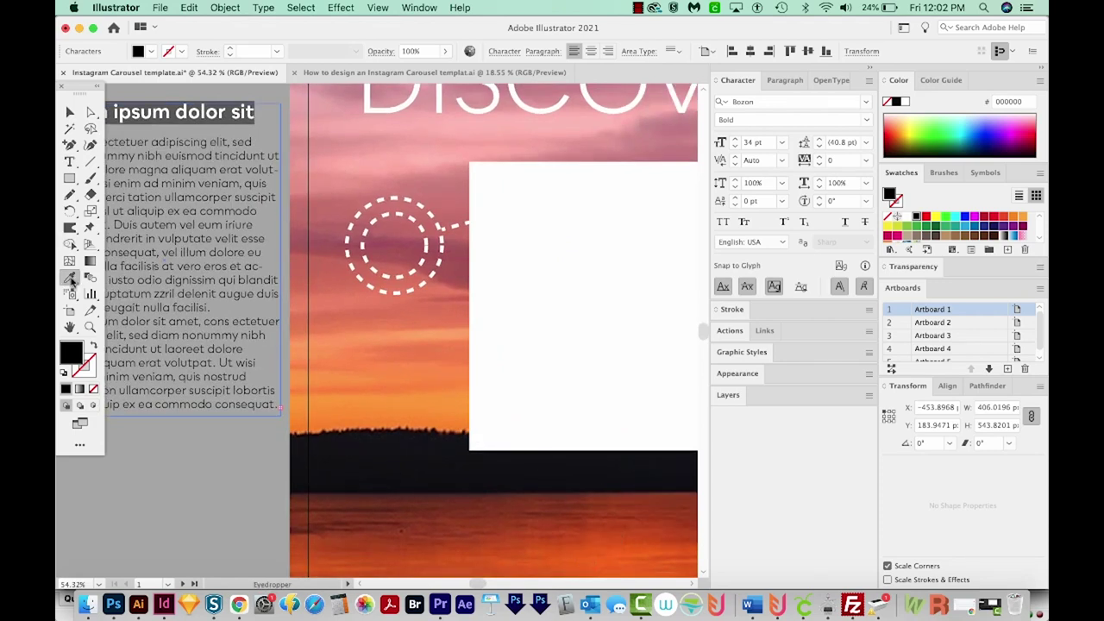
click(607, 550)
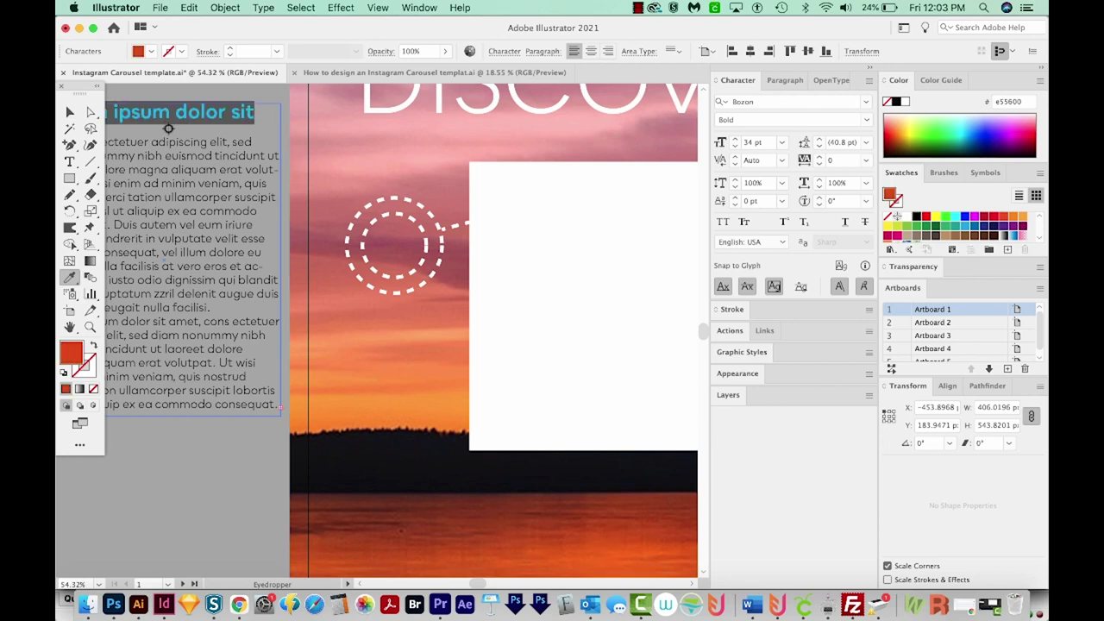
click(70, 112)
scroll(179, 147, left, 3)
Step: Set the whole body paragraph to the Regular font style
key(t)
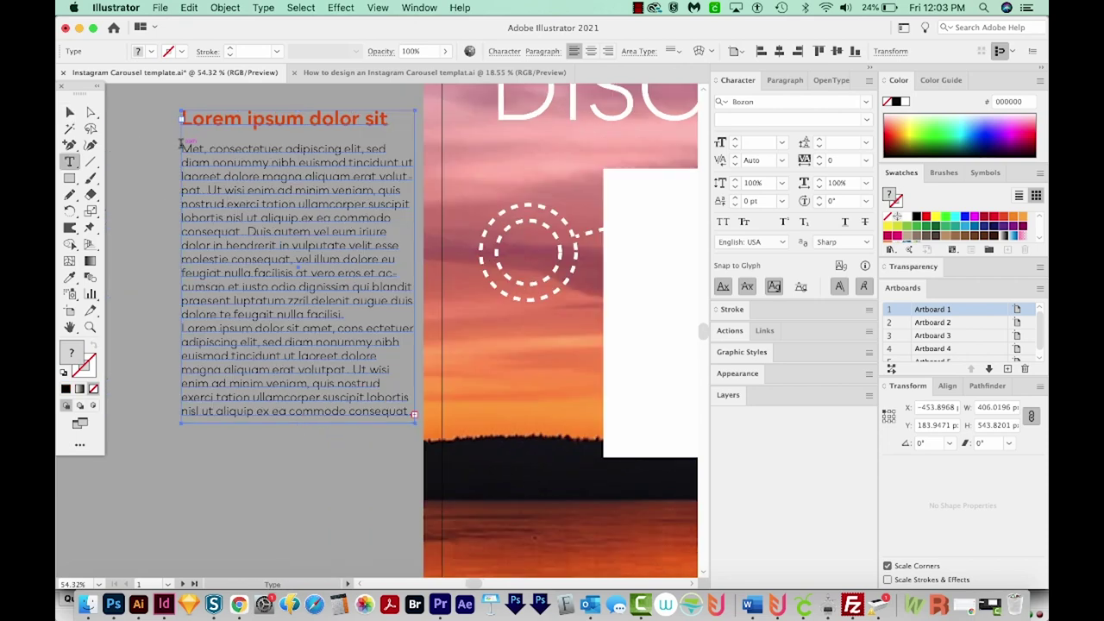
drag(183, 147, 428, 430)
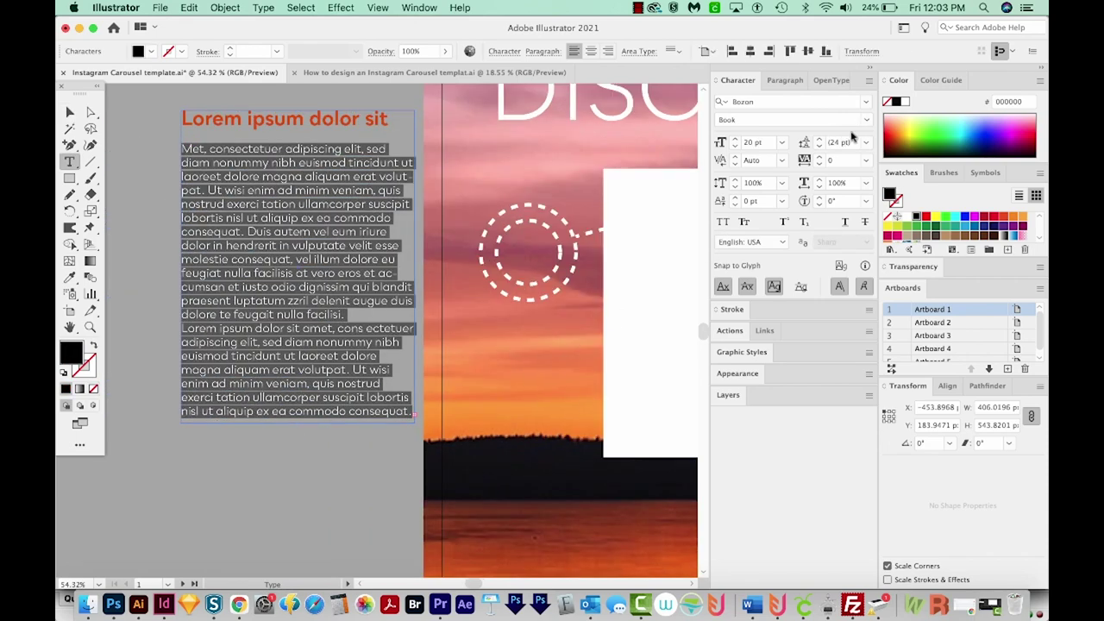
click(866, 120)
click(902, 178)
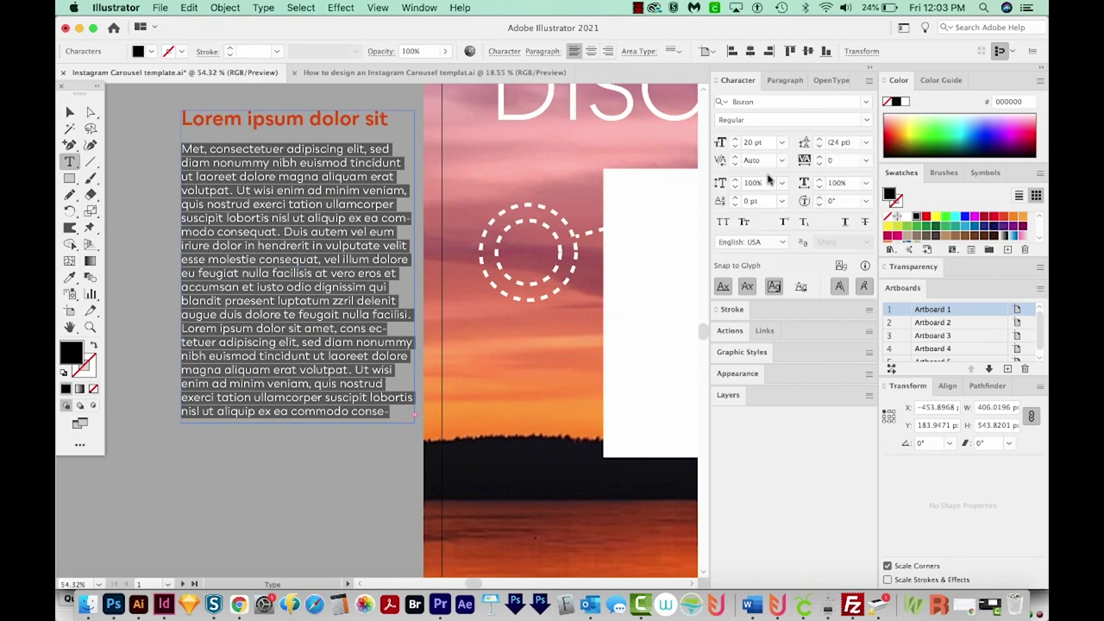
Step: Move the body text frame onto the white box and shrink it to about 380 x 442 px
key(Escape)
scroll(346, 259, right, 5)
drag(152, 235, 599, 294)
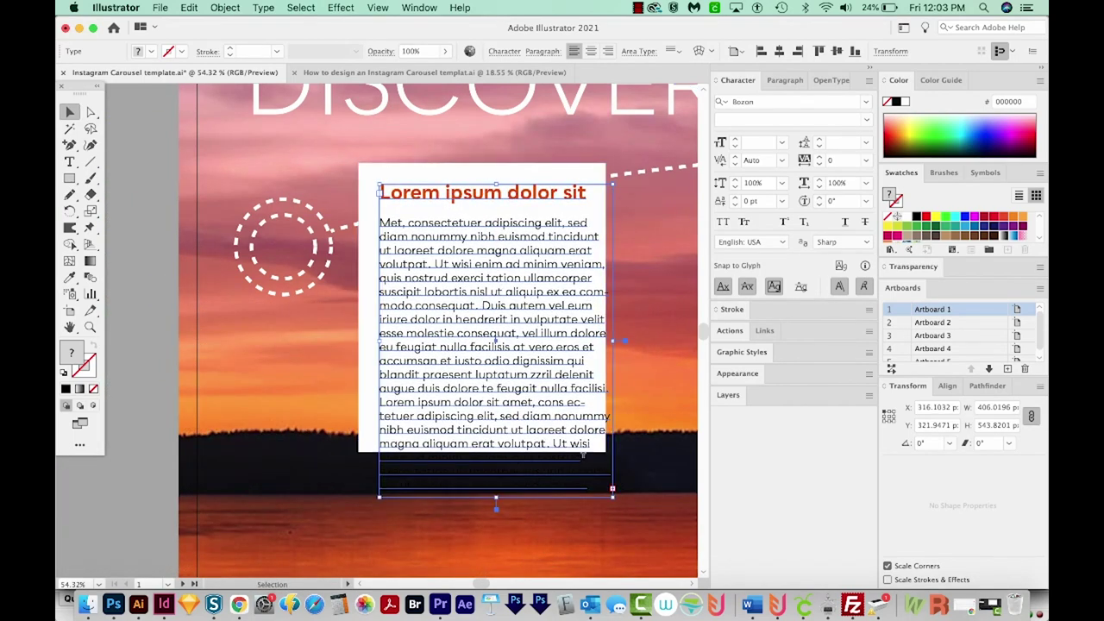
drag(613, 489, 596, 438)
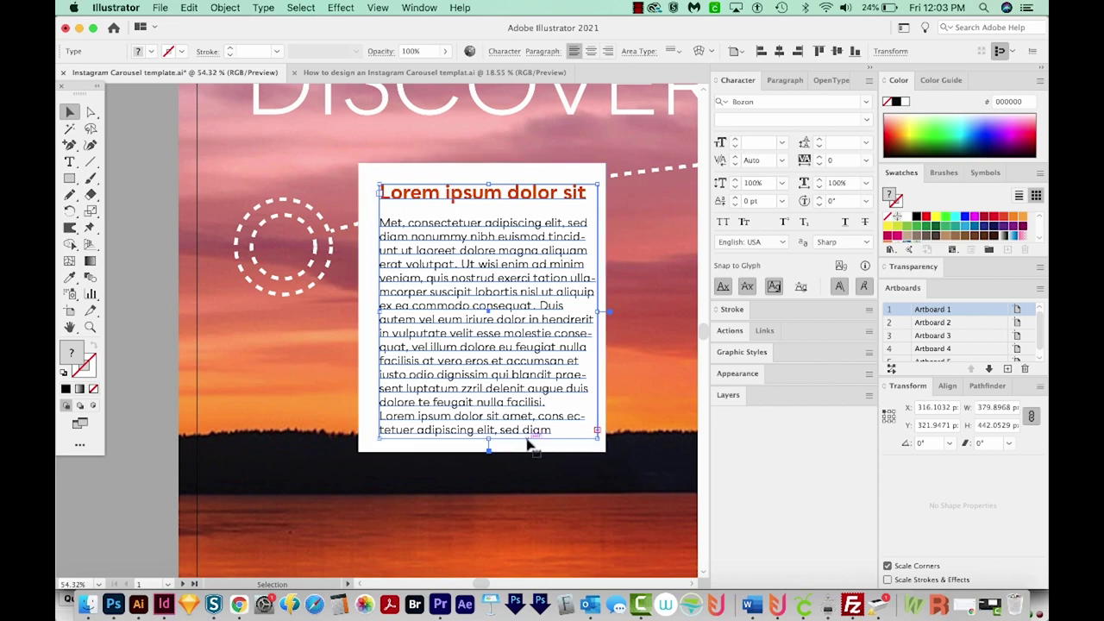
Step: Widen the white box behind the text to 448 px
click(606, 511)
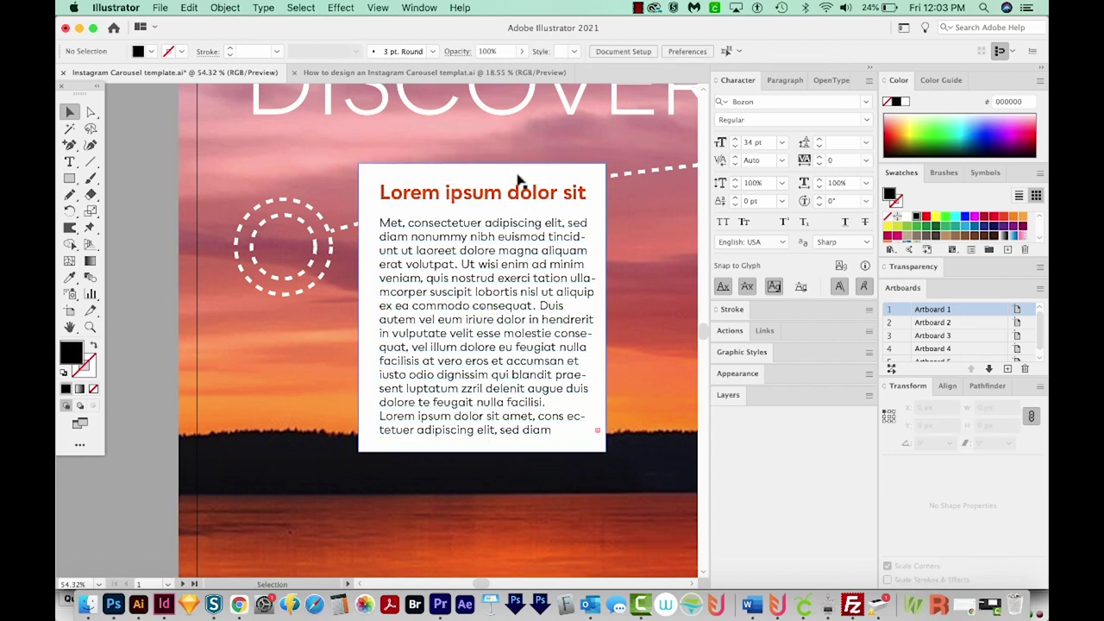
click(518, 179)
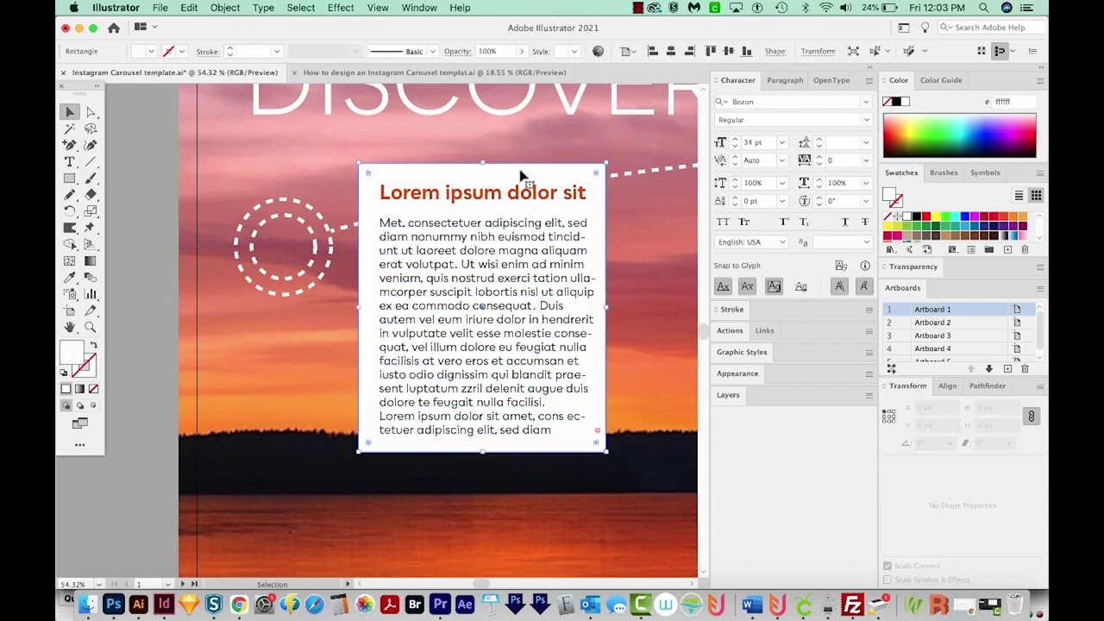
mouse_move(606, 307)
mouse_down()
mouse_move(623, 308)
mouse_move(601, 313)
mouse_up()
Step: Turn off hyphenation for the body text frame
click(591, 314)
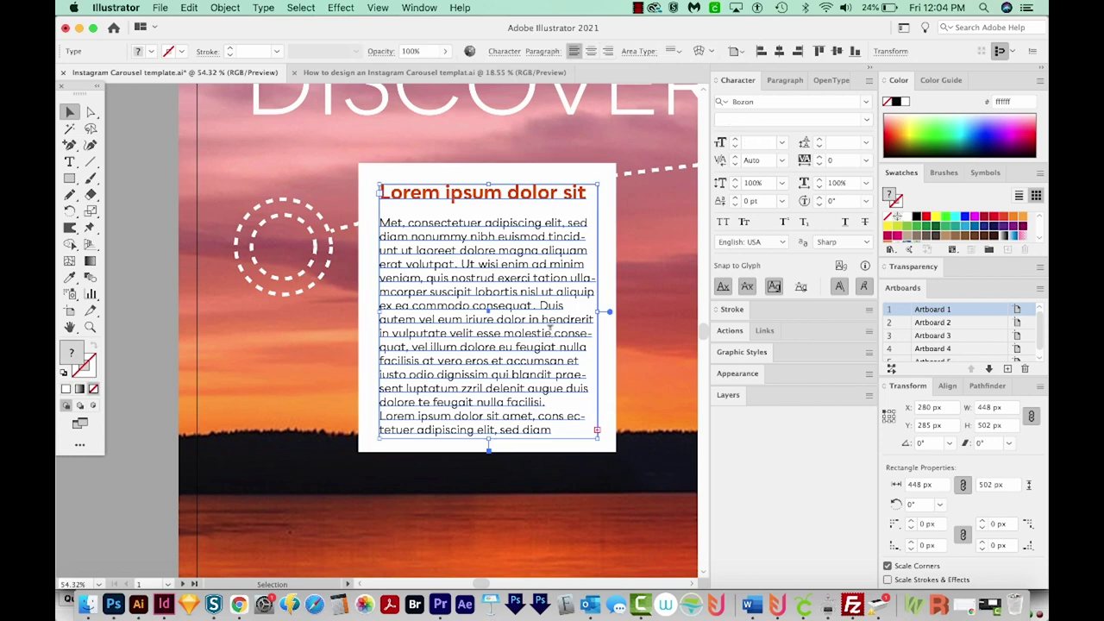
click(784, 80)
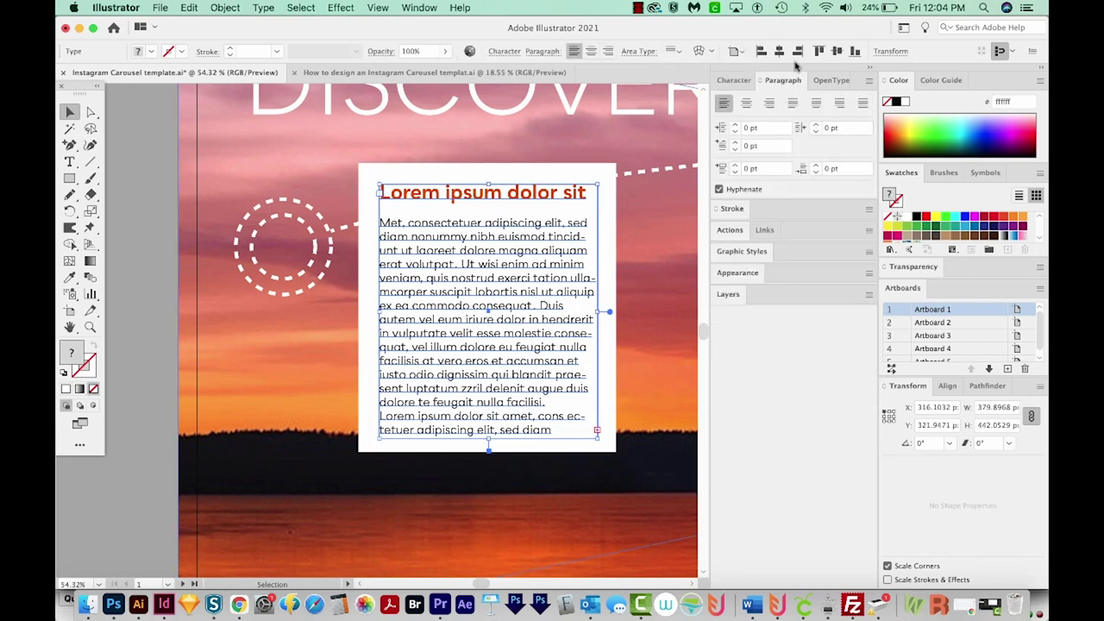
click(719, 190)
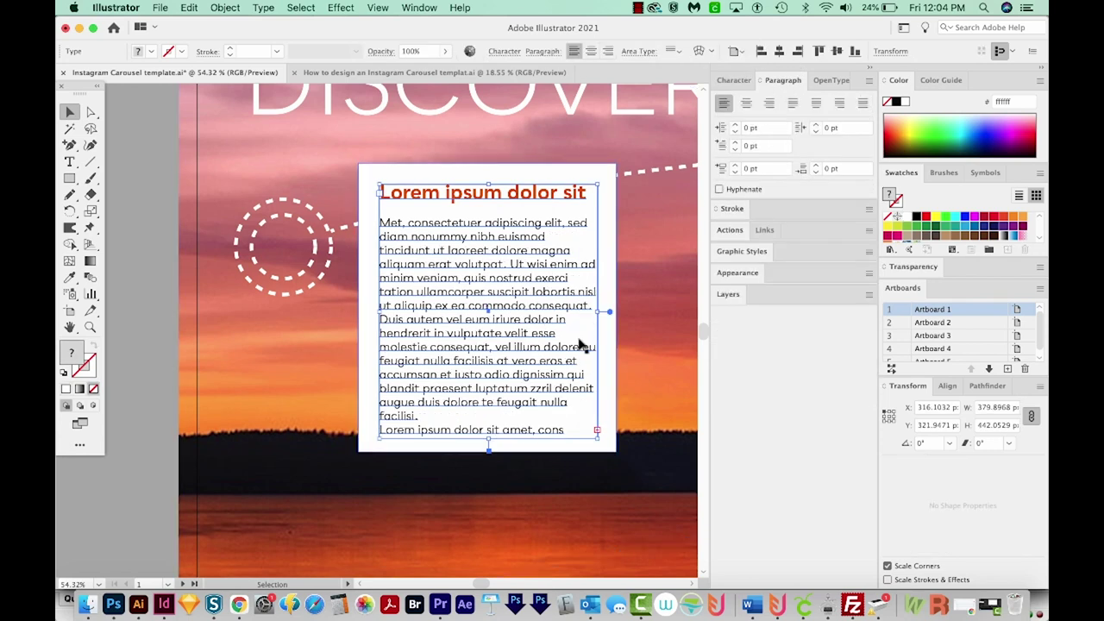
Step: Delete the overflowing last lines of body text and pull the frame's bottom edge up
double_click(555, 422)
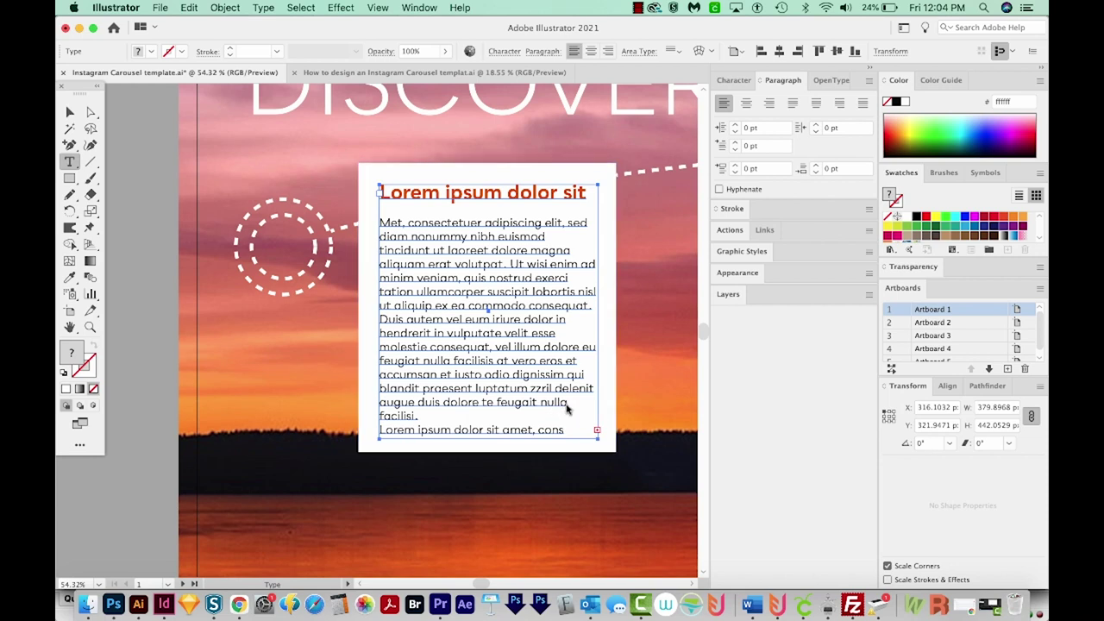
drag(567, 409, 599, 459)
key(BackSpace)
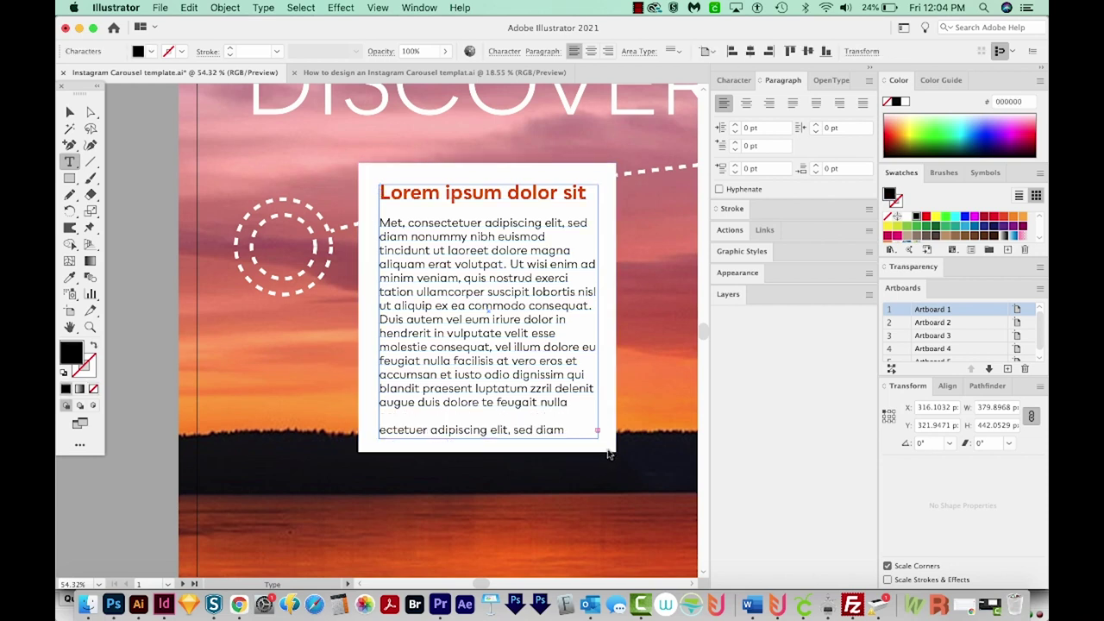
key(Escape)
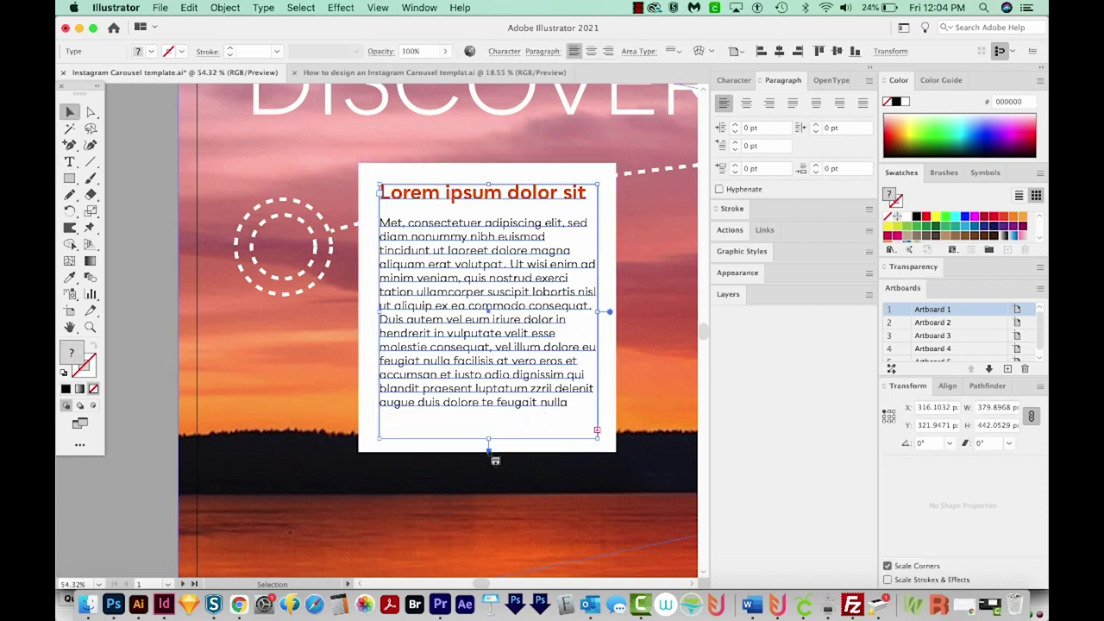
drag(489, 443, 495, 433)
Step: Nudge the white box and body text down together beneath DISCOVER
click(488, 449)
click(511, 192)
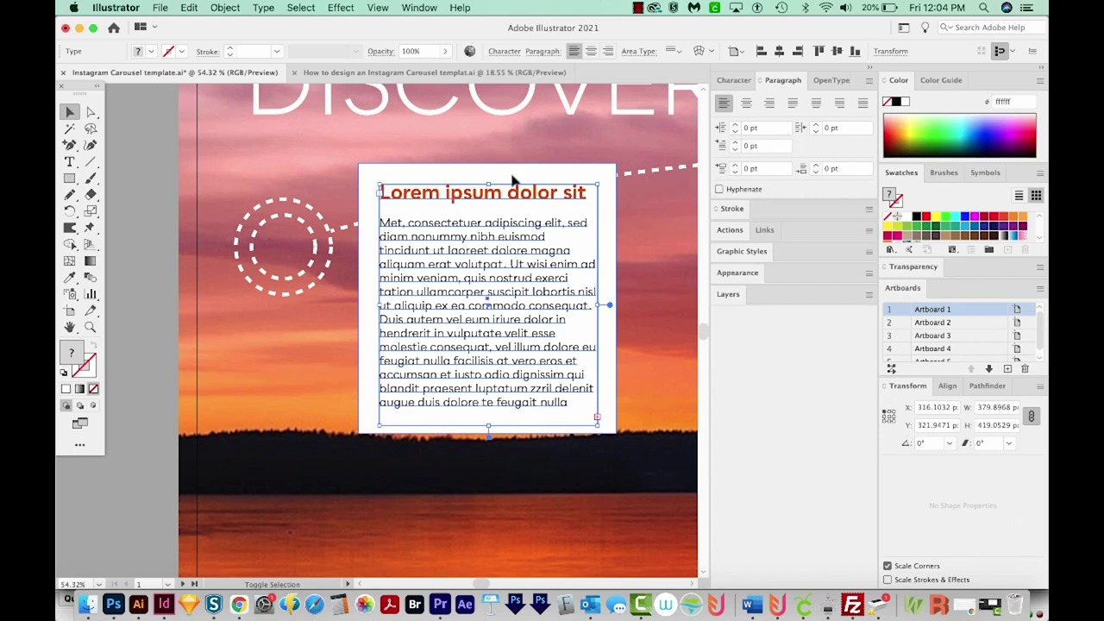
shift+click(512, 179)
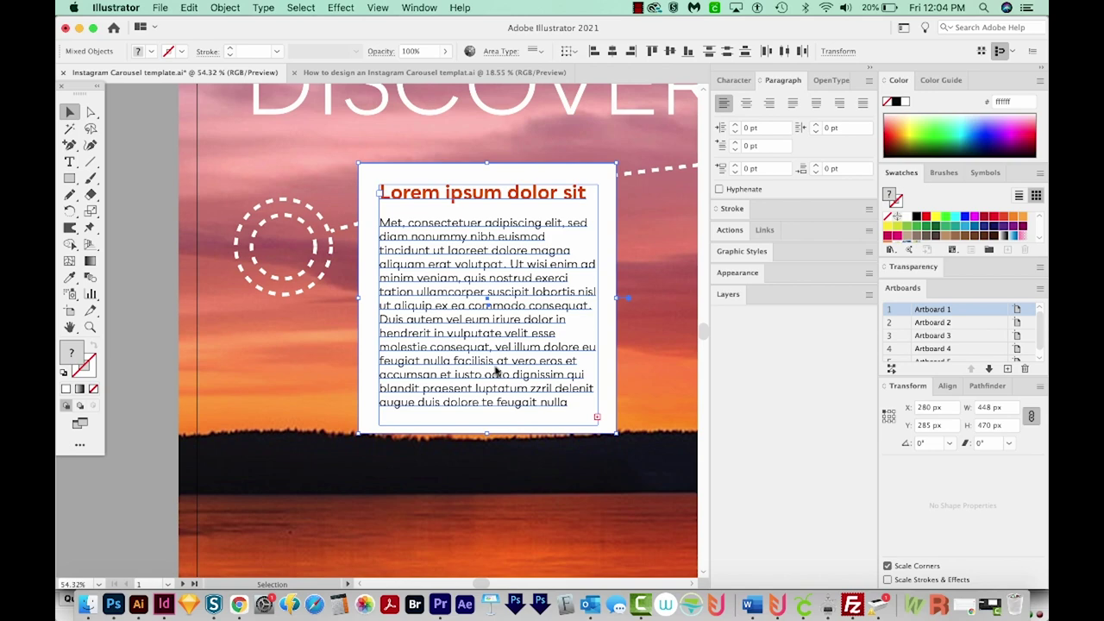
key(shift+Down)
key(shift+Down)
key(shift+Down)
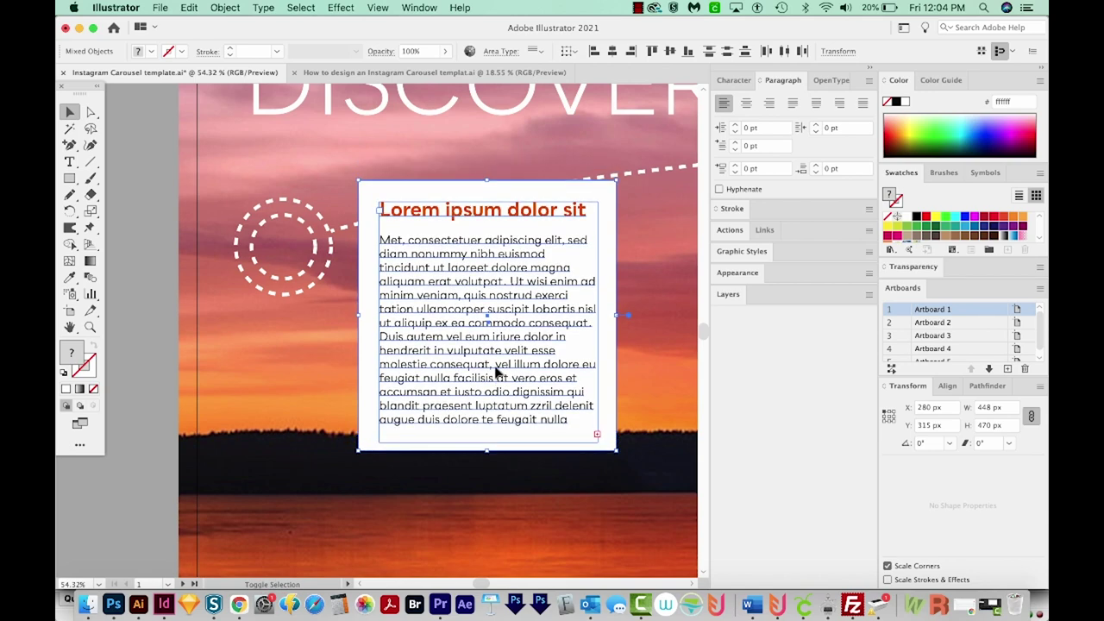
key(super+minus)
key(super+minus)
key(super+minus)
click(473, 507)
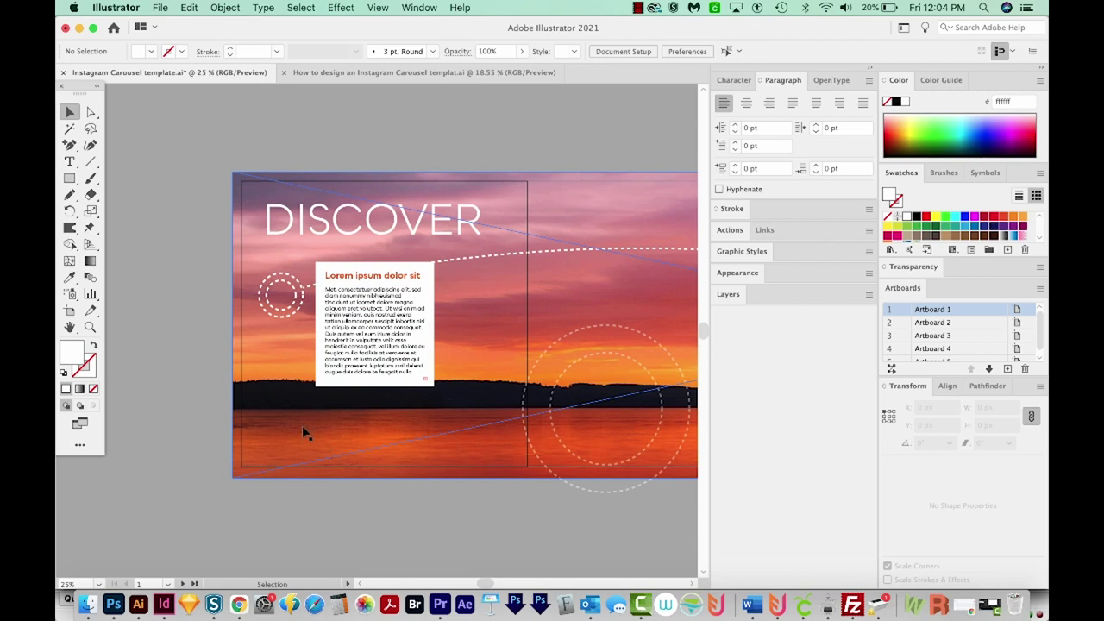
click(161, 9)
click(176, 229)
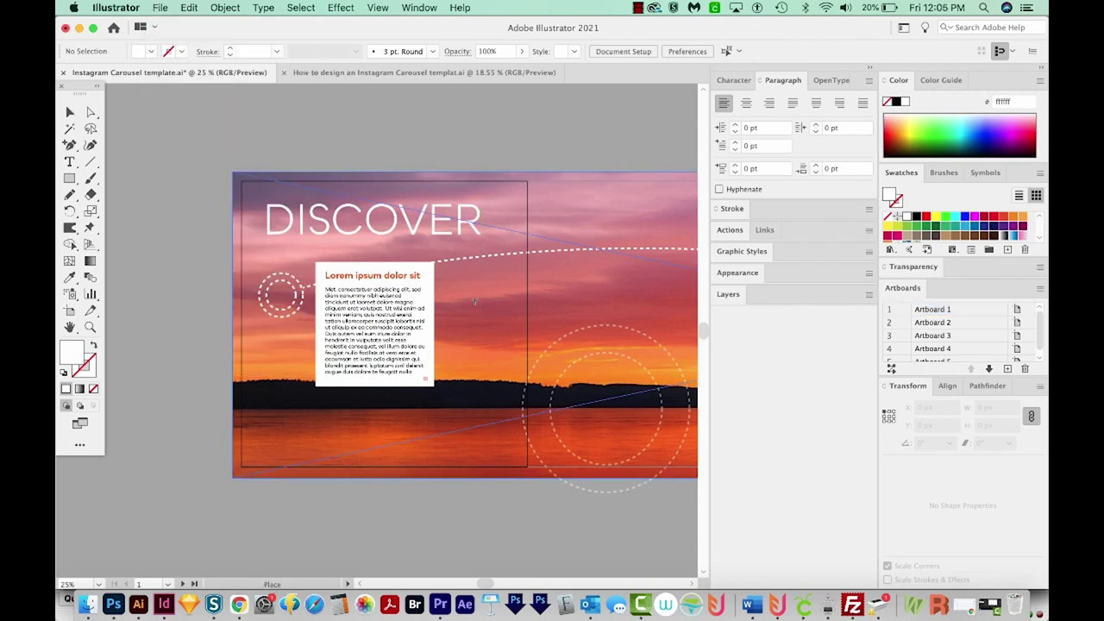
drag(429, 359, 495, 455)
key(z)
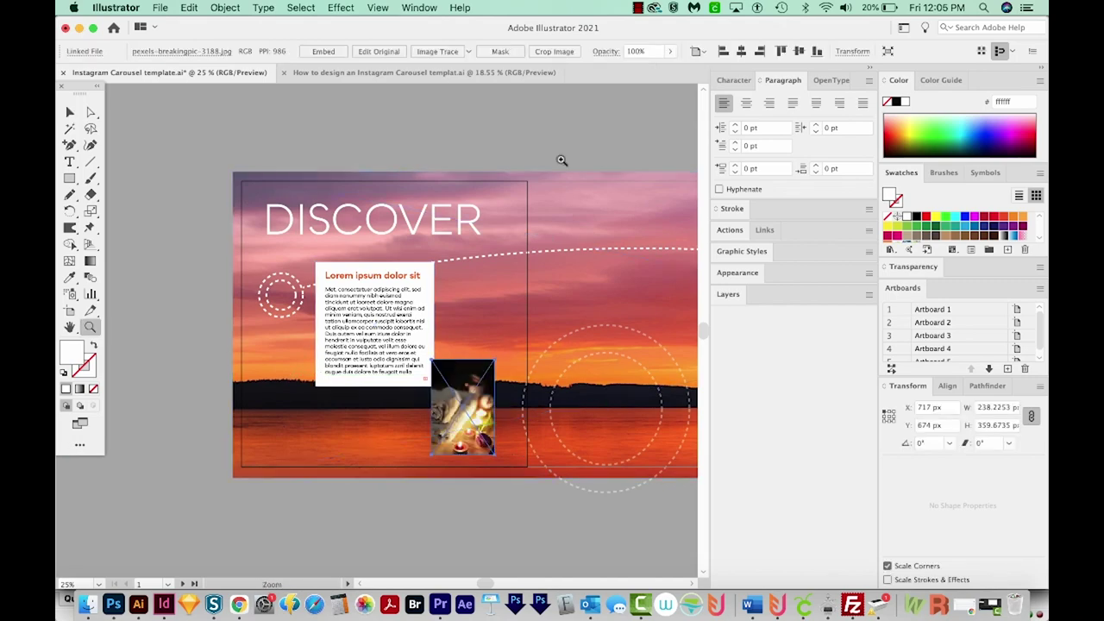
click(229, 491)
scroll(397, 346, down, 1)
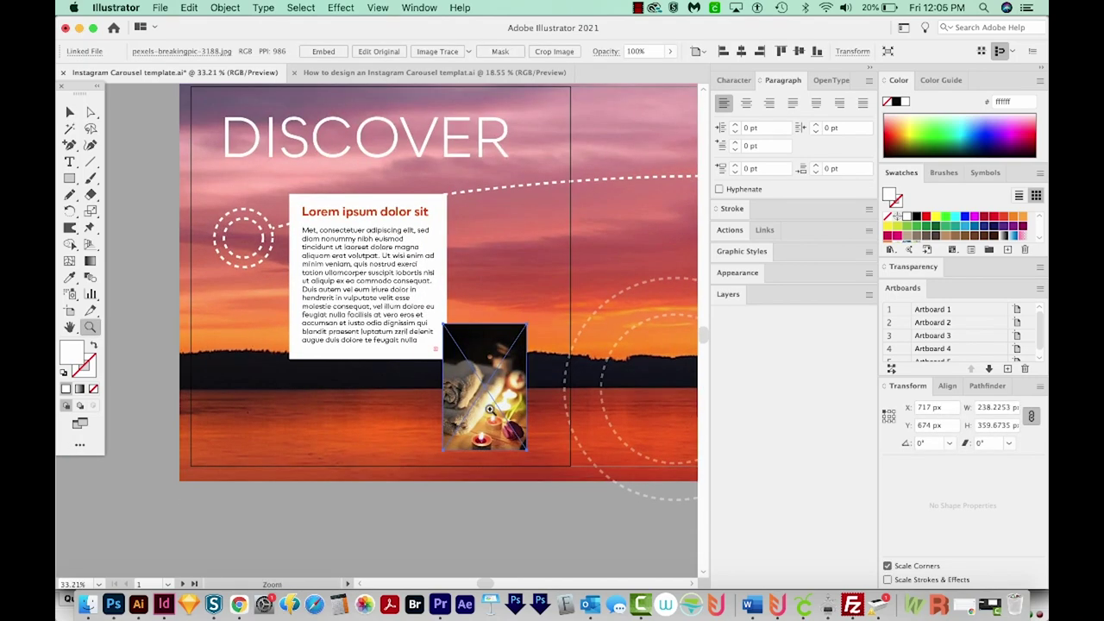
key(v)
drag(497, 422, 495, 423)
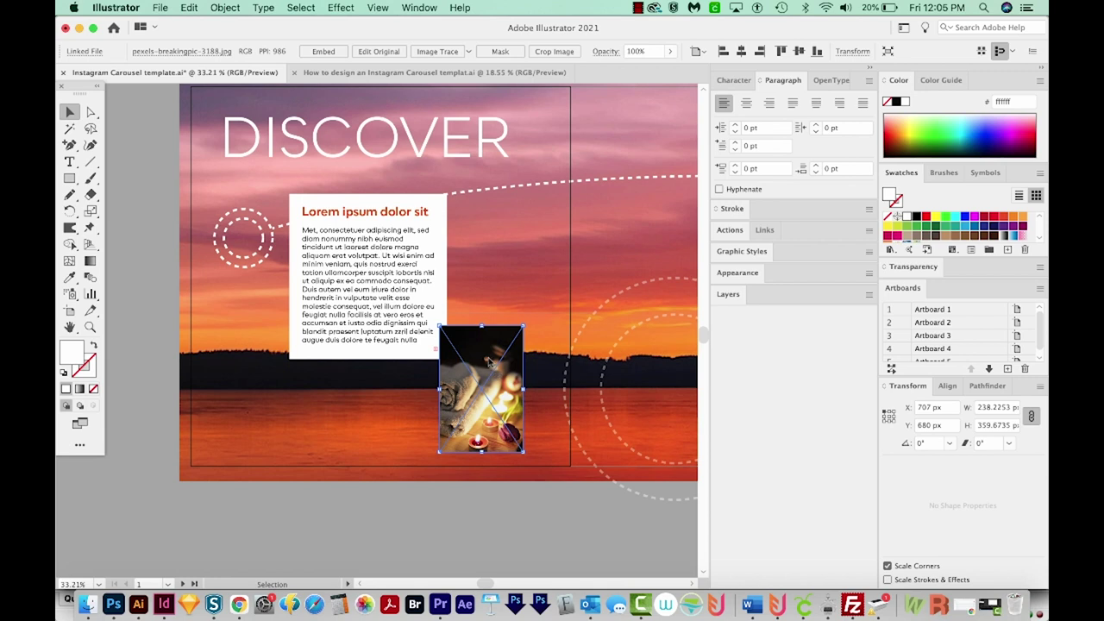
key(Delete)
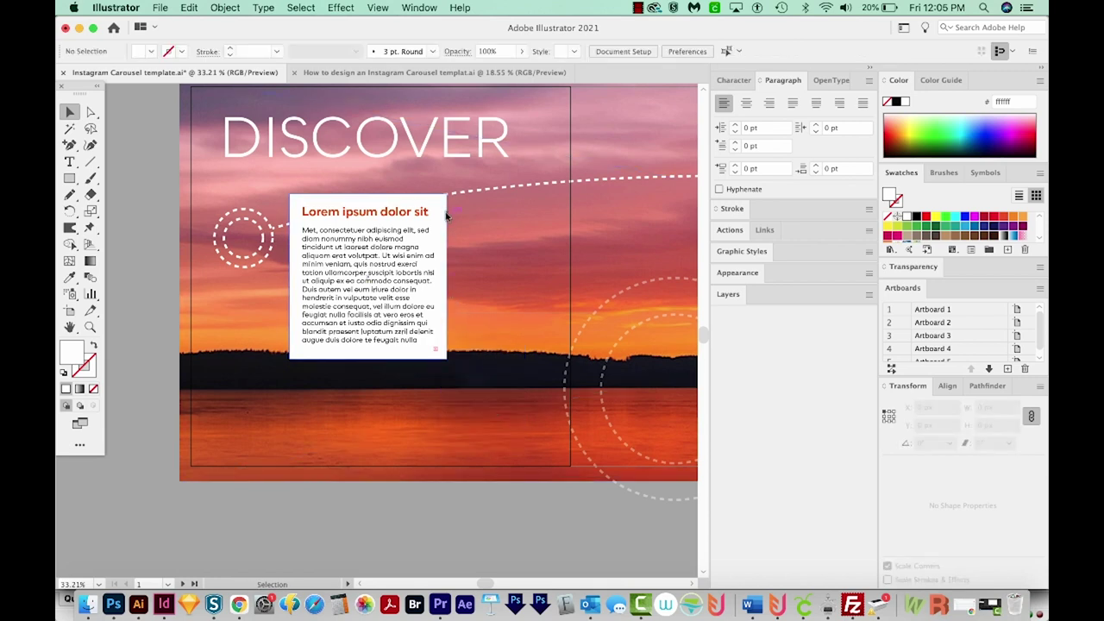
click(440, 202)
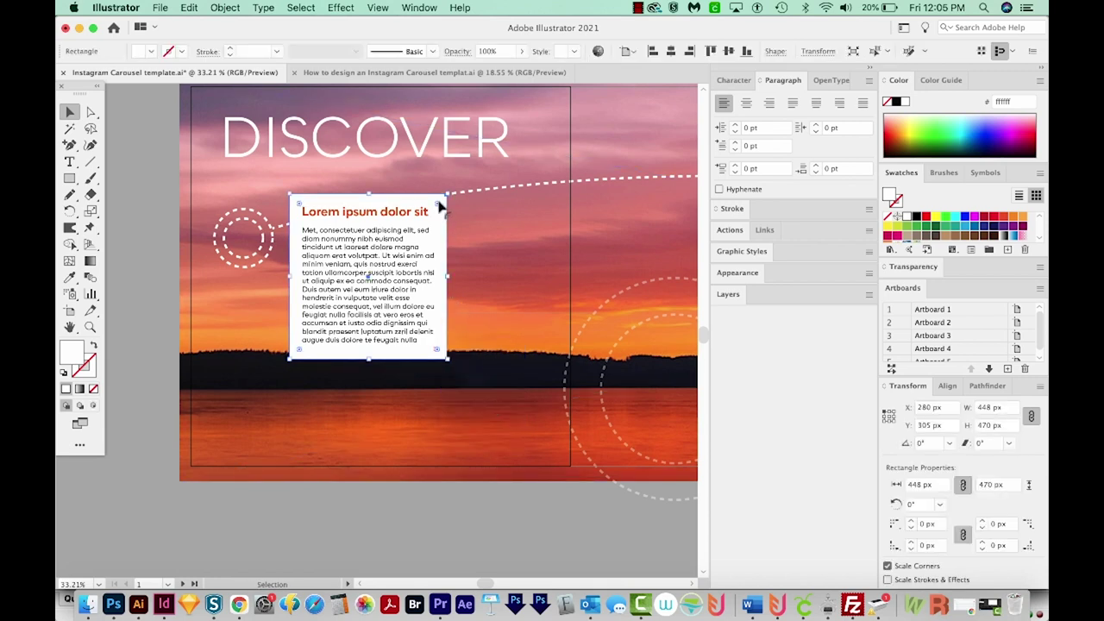
key(a)
click(440, 326)
Step: Send the candle photo backward behind the white text card and drag it upward underneath the card
key(v)
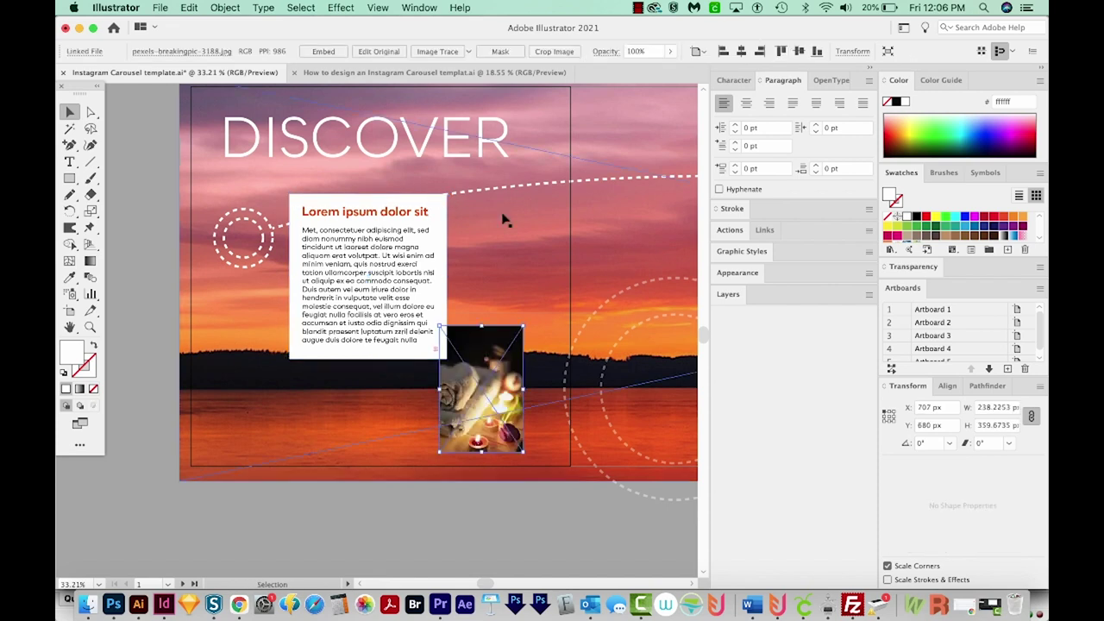
click(224, 8)
mouse_move(246, 37)
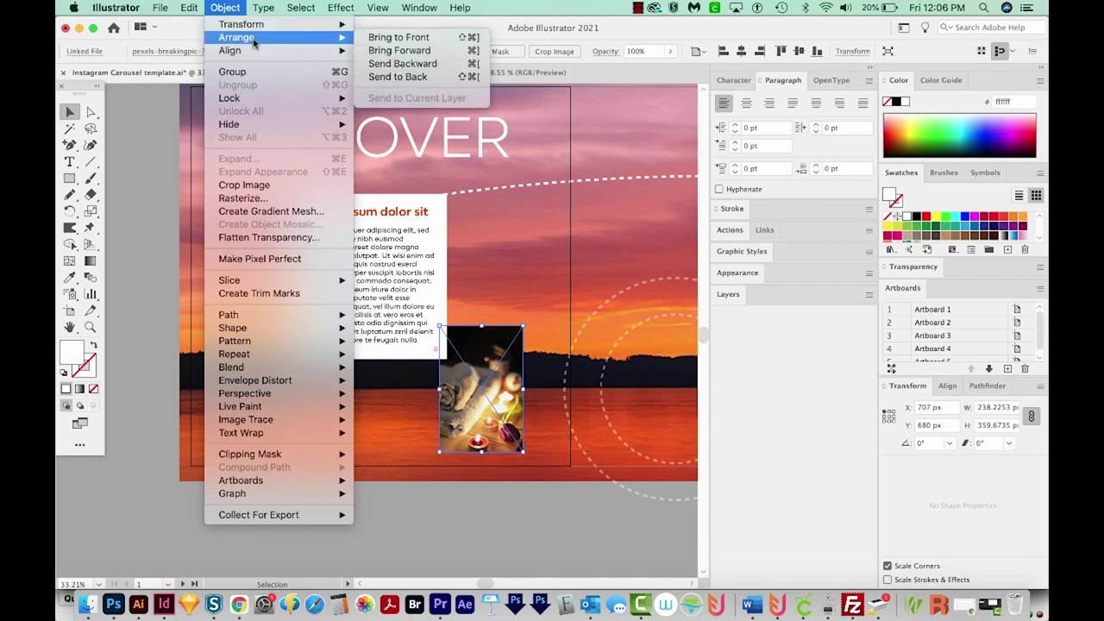
click(443, 63)
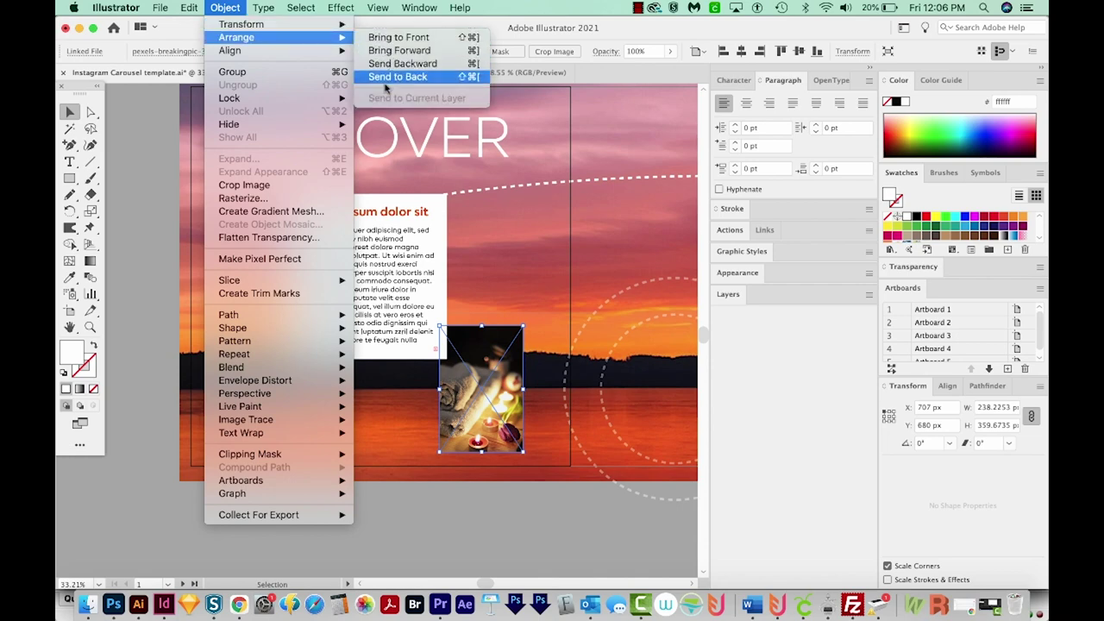
click(379, 211)
click(388, 204)
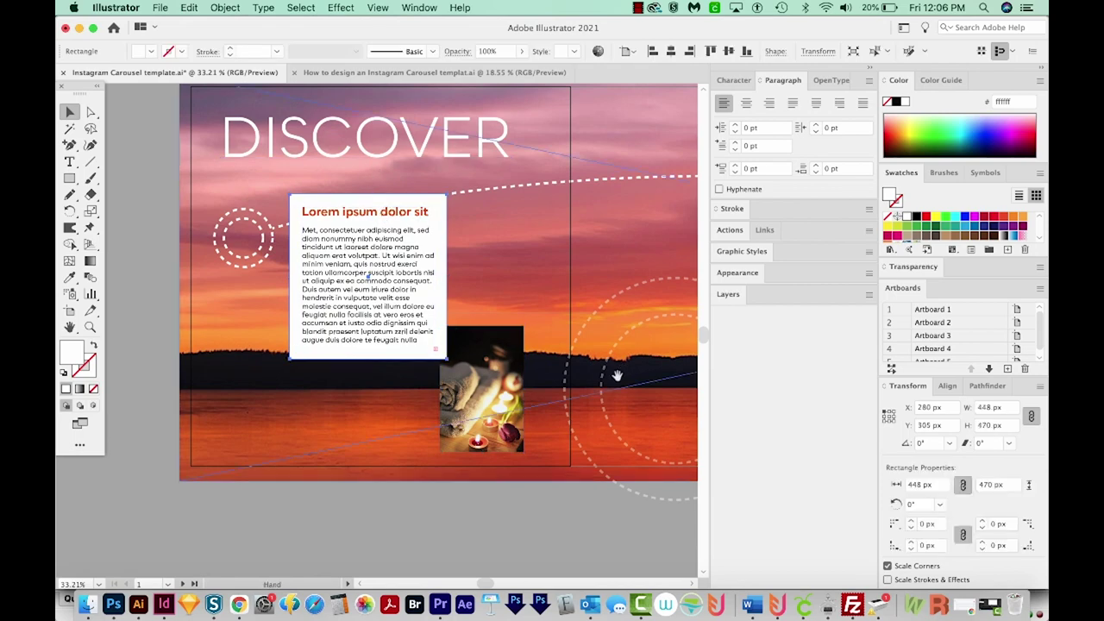
scroll(535, 392, up, 2)
scroll(535, 392, right, 2)
drag(462, 414, 466, 380)
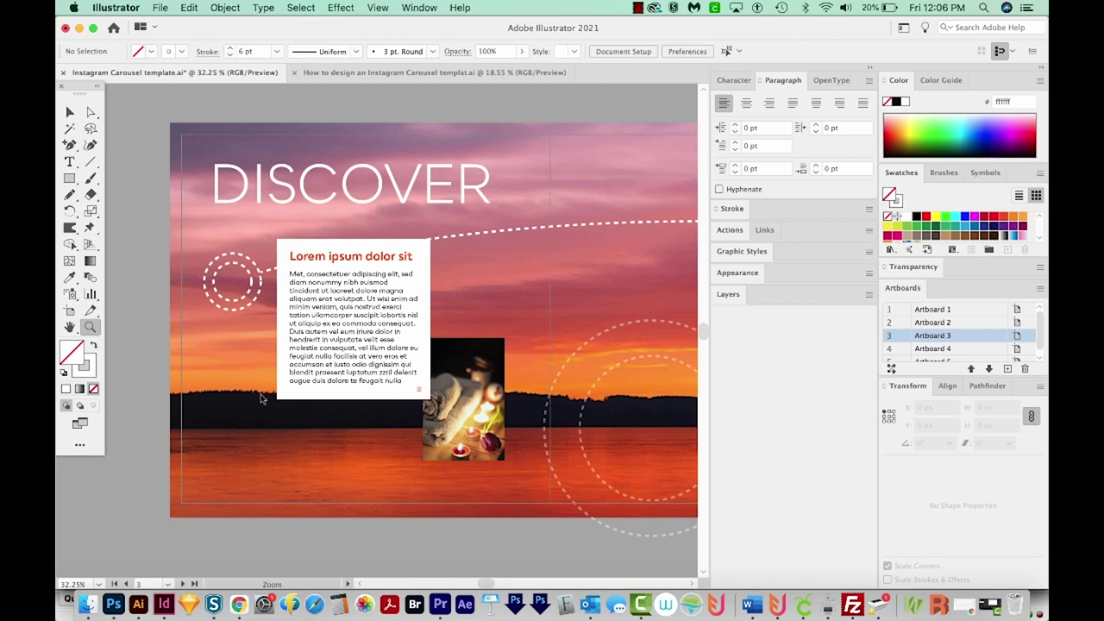
Step: Switch to the finished Instagram Carousel template document and pan to its NEW LIFE and DAILY artboards
scroll(455, 348, right, 6)
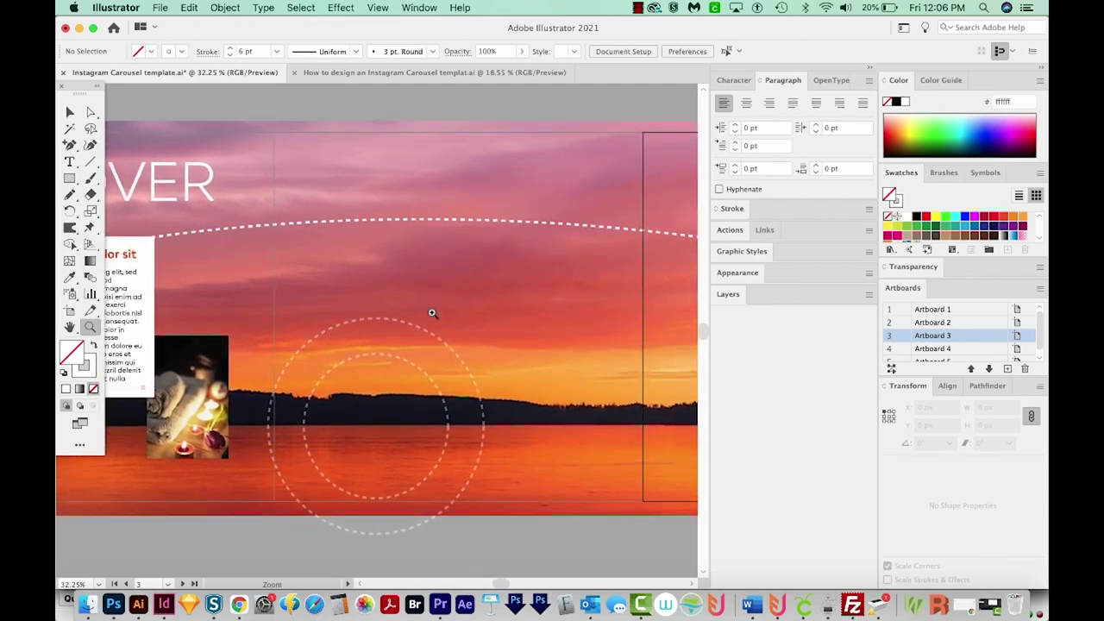
scroll(503, 416, left, 6)
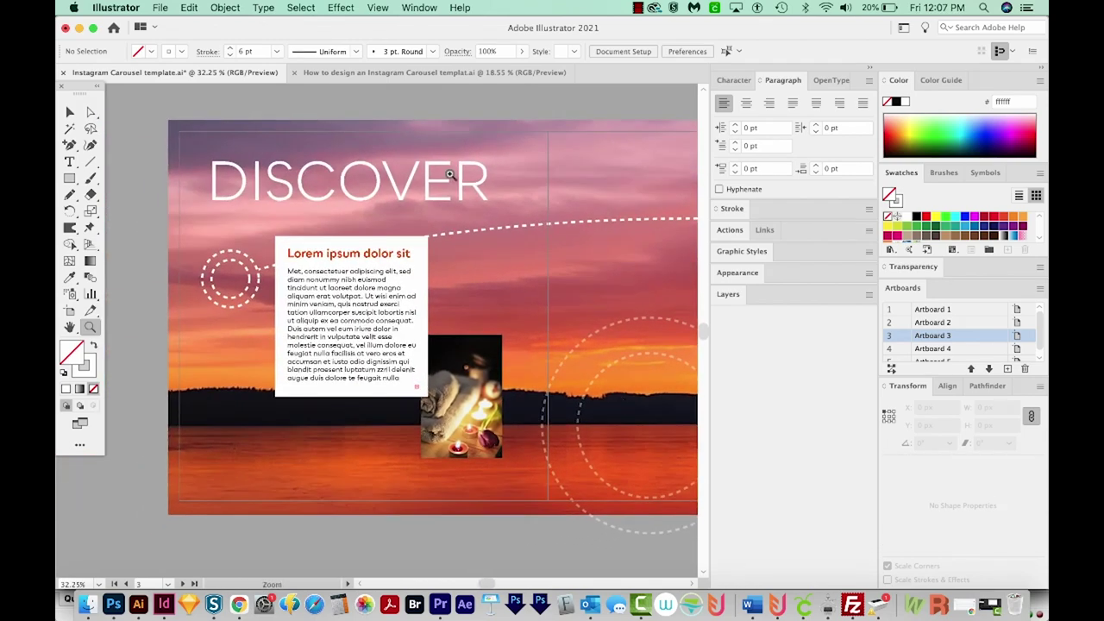
key(super+minus)
key(super+minus)
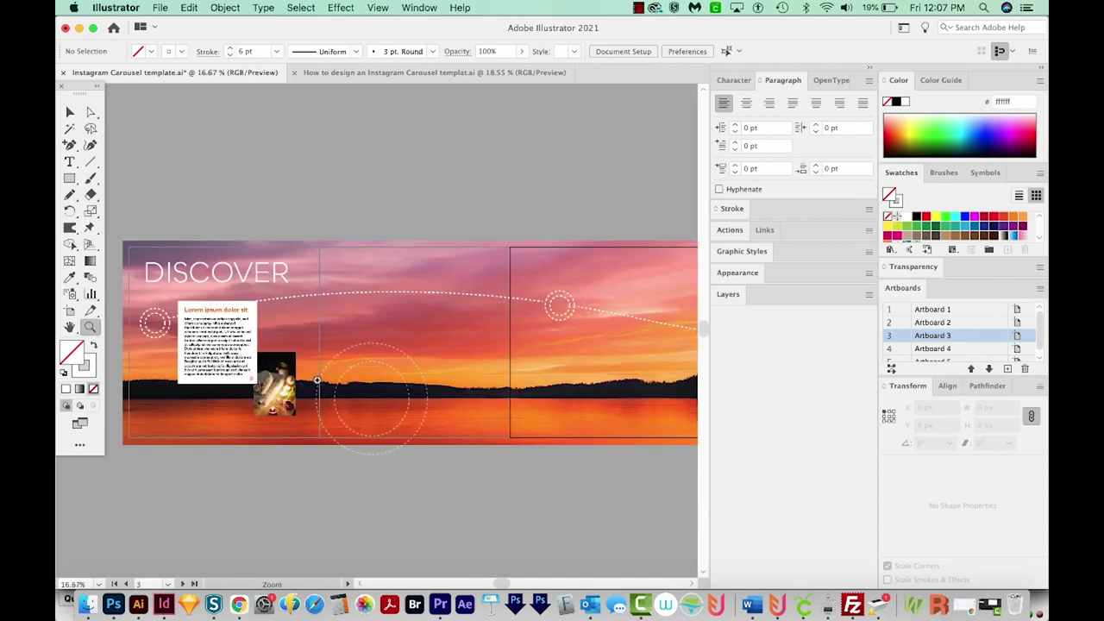
click(379, 74)
drag(686, 380, 267, 283)
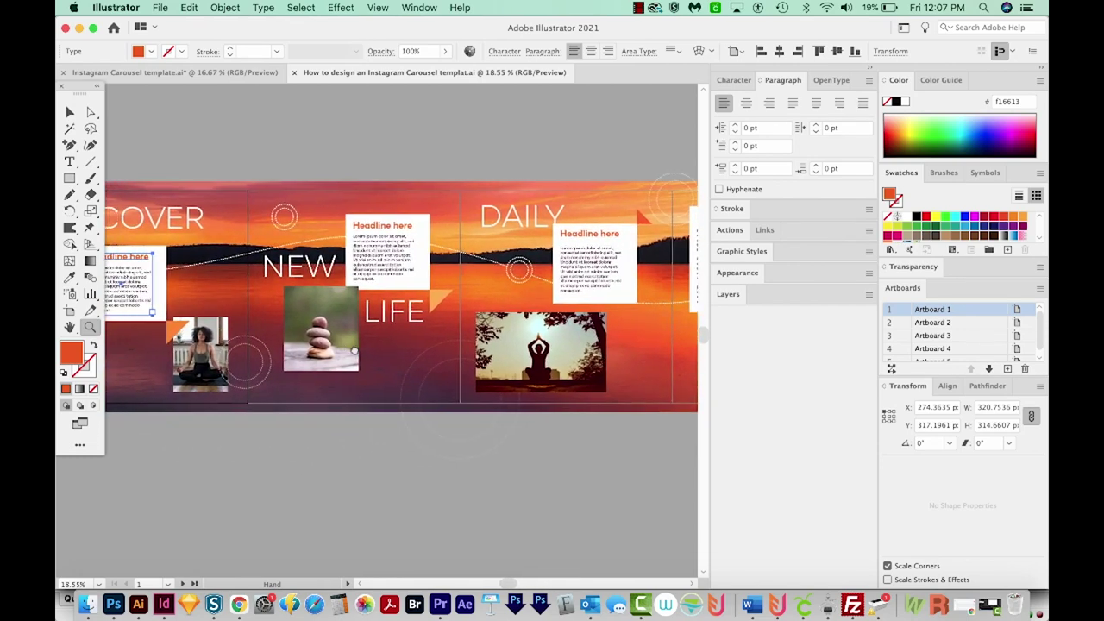
click(155, 8)
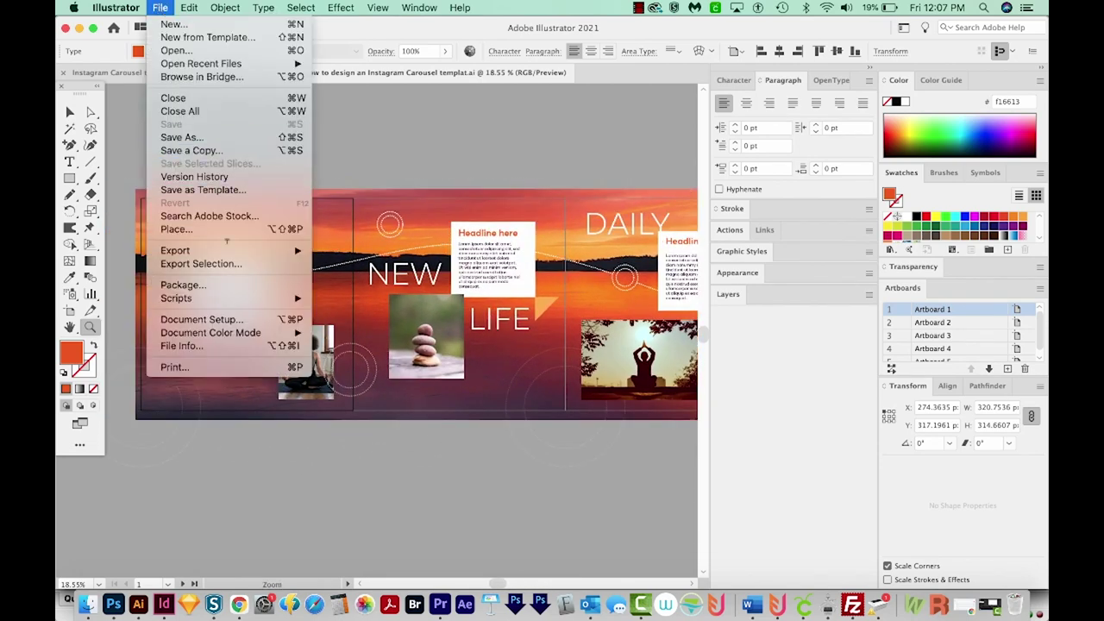
Step: Export the document with Use Artboards enabled, naming the files INSTA
mouse_move(229, 252)
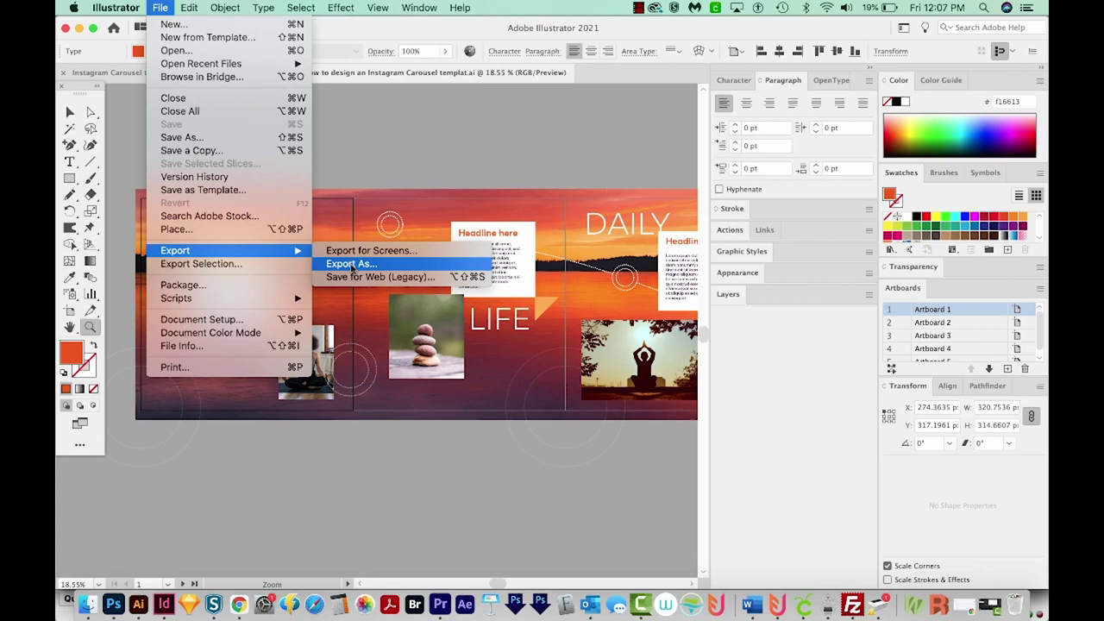
click(353, 264)
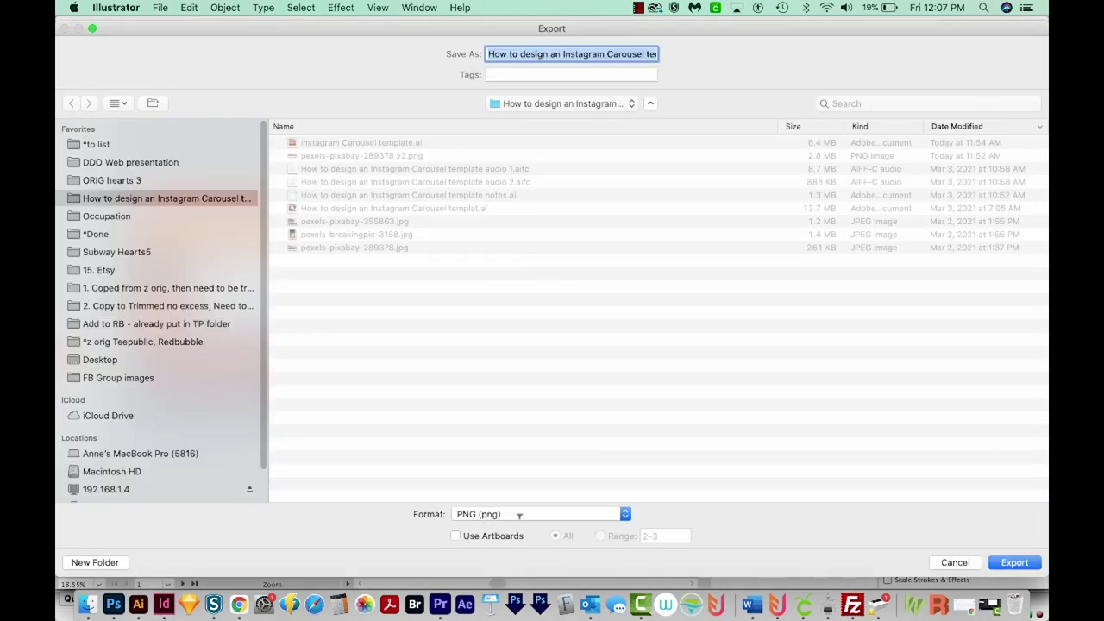
click(456, 536)
text(INSTA)
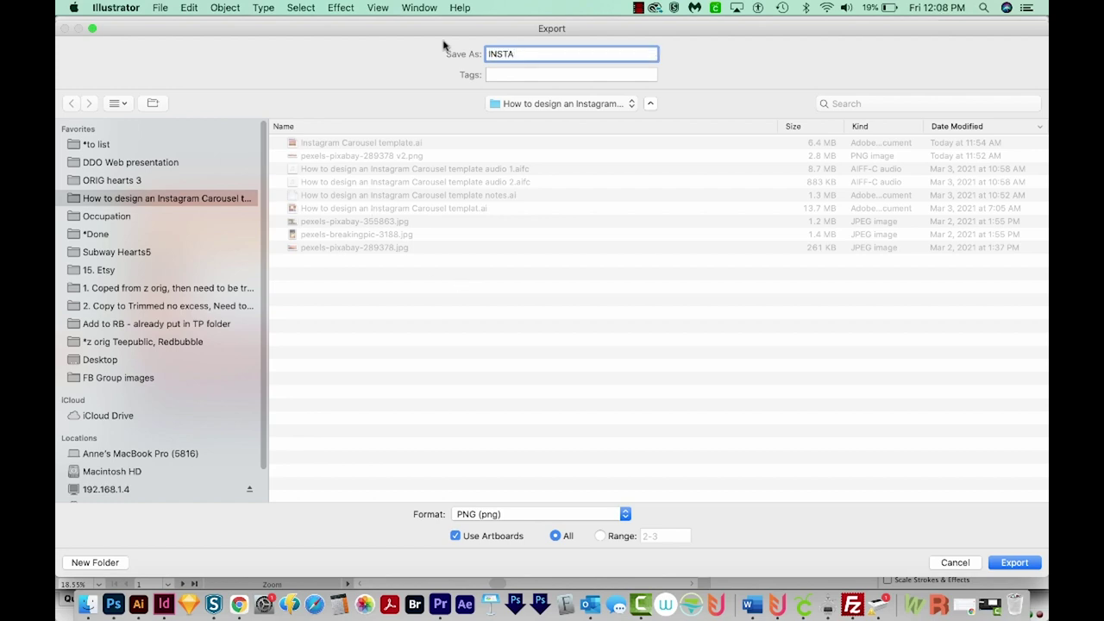
click(1015, 563)
Step: Set the PNG options to Screen (72 ppi) resolution with a white background and export
click(371, 130)
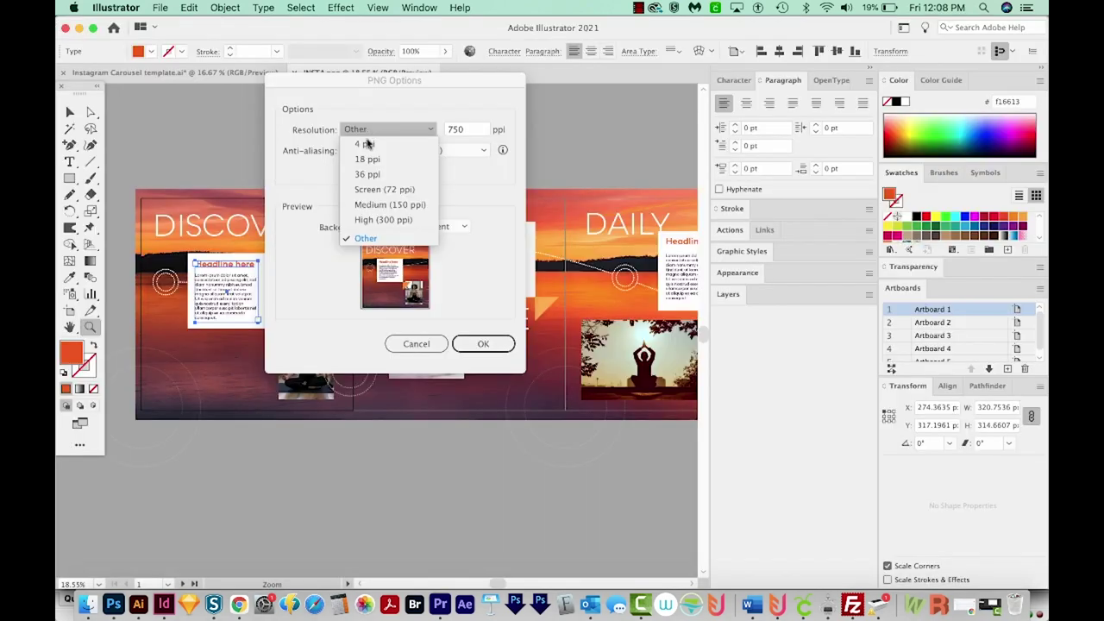
click(375, 190)
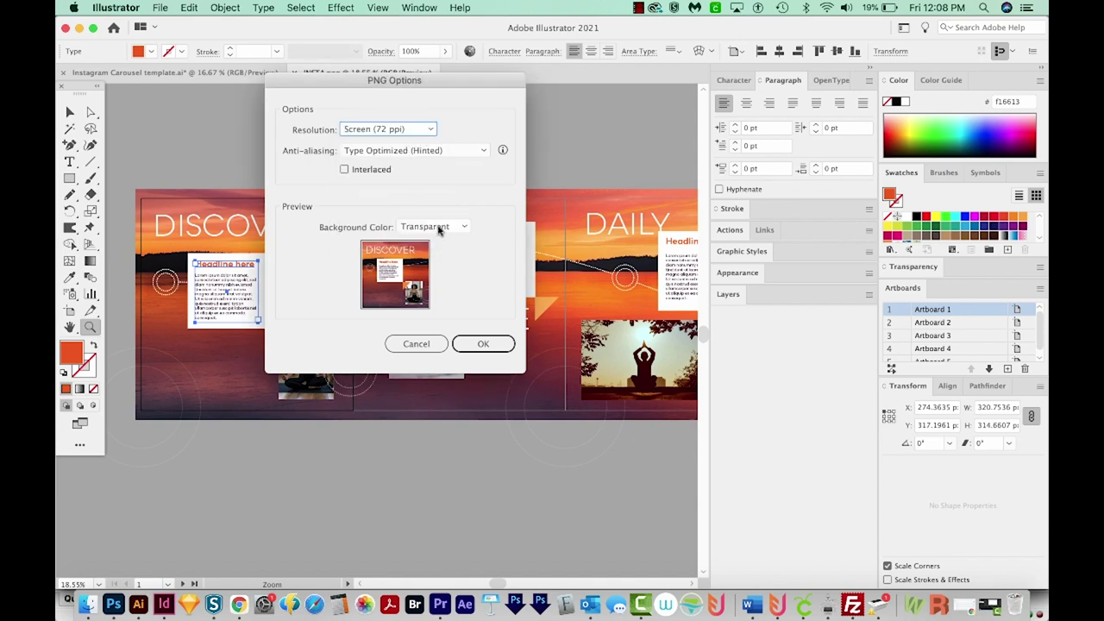
click(439, 228)
click(427, 260)
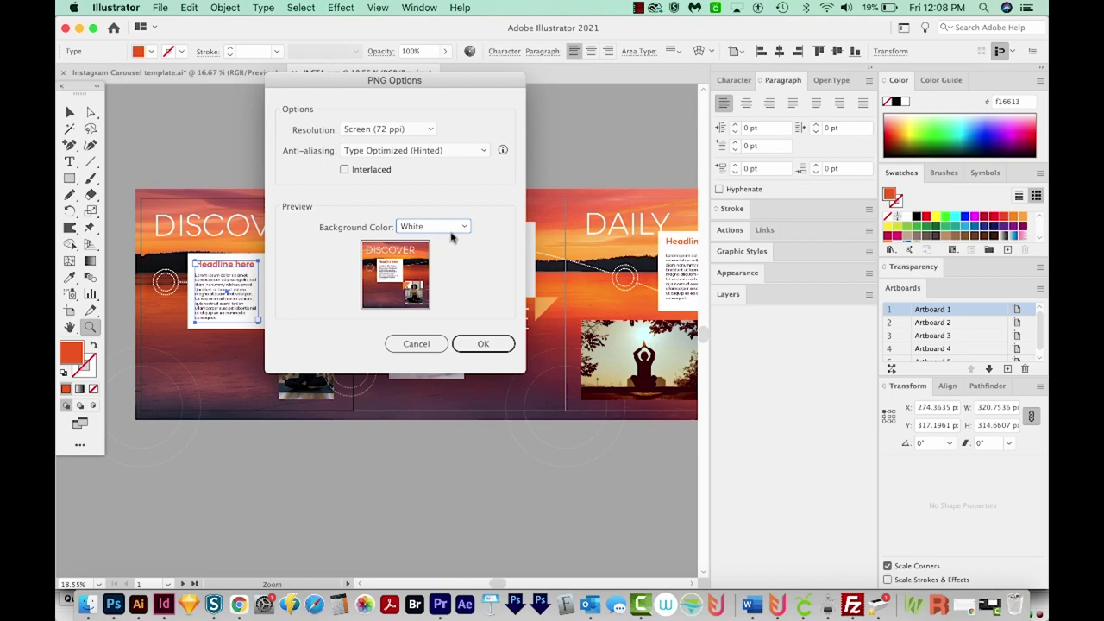
click(483, 343)
key(super+Tab)
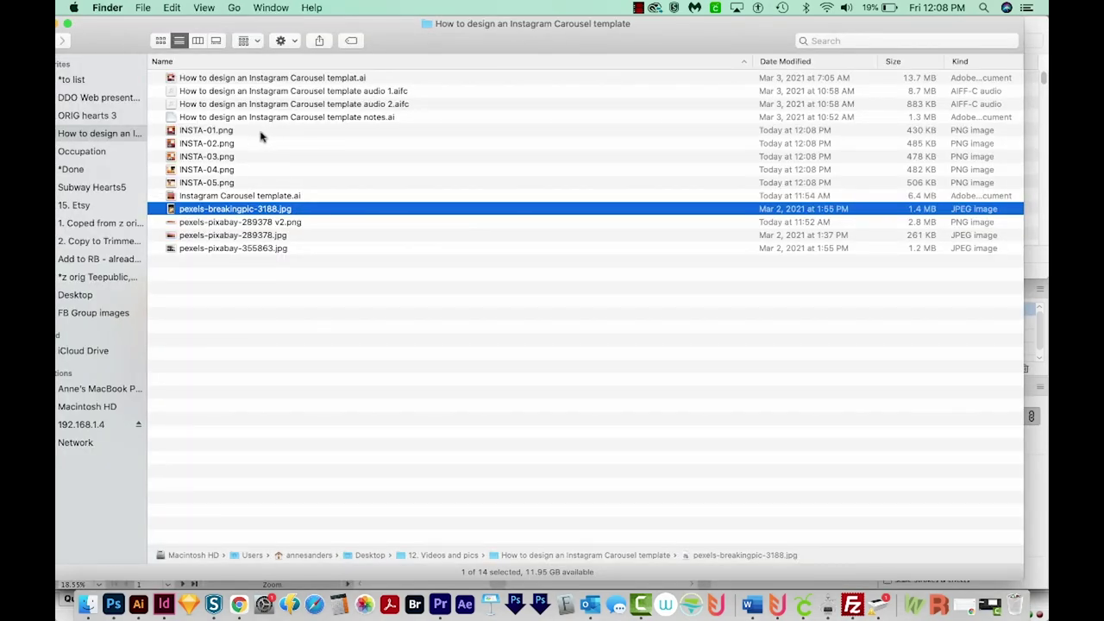
Step: Preview INSTA-01 to INSTA-05 in Quick Look, select all five PNGs, and launch Instagram on the phone
click(262, 132)
key(space)
key(Down)
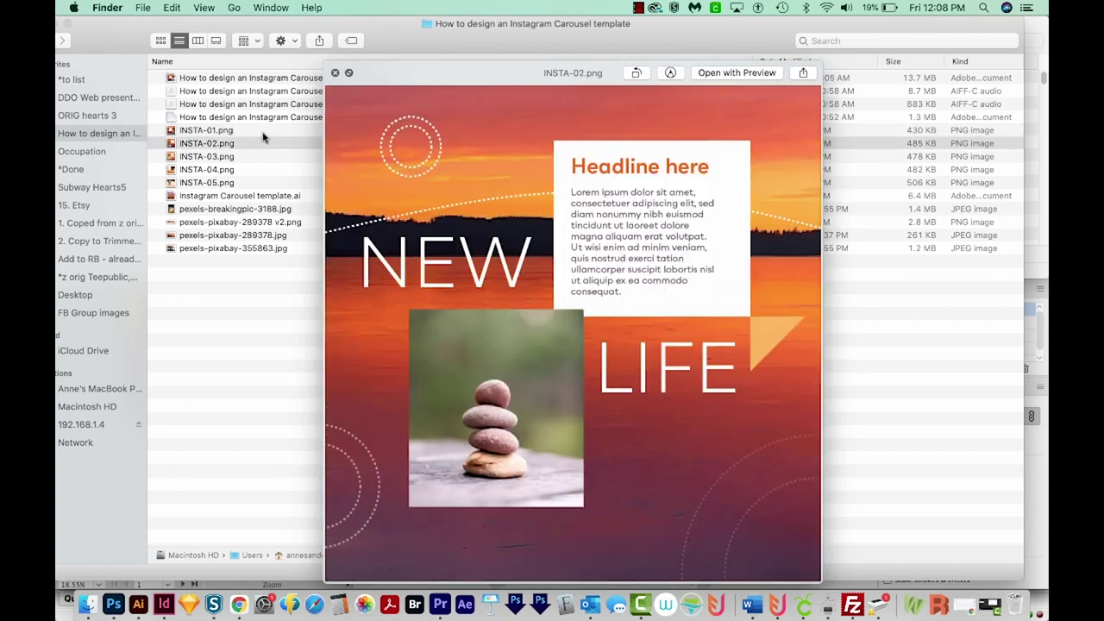
key(Down)
key(Down)
key(Down)
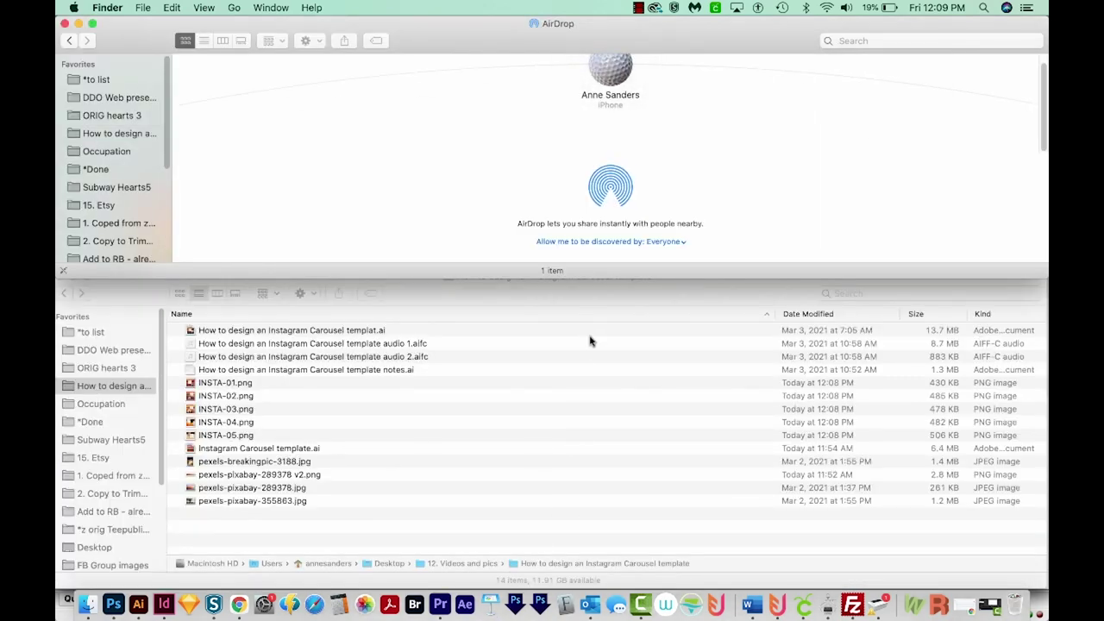
drag(290, 382, 610, 71)
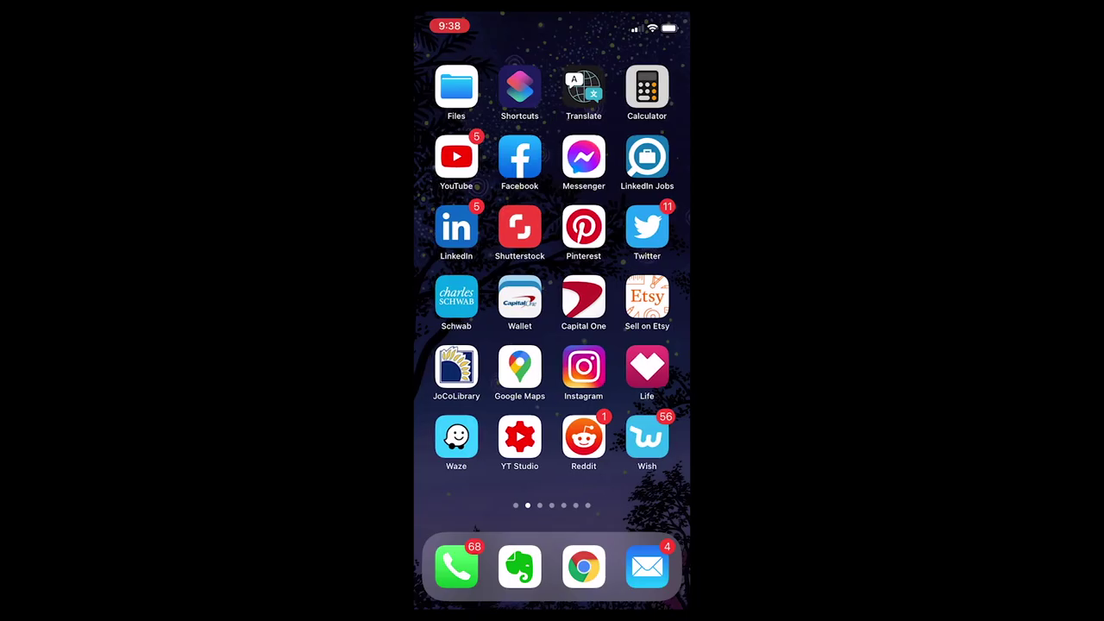
click(583, 367)
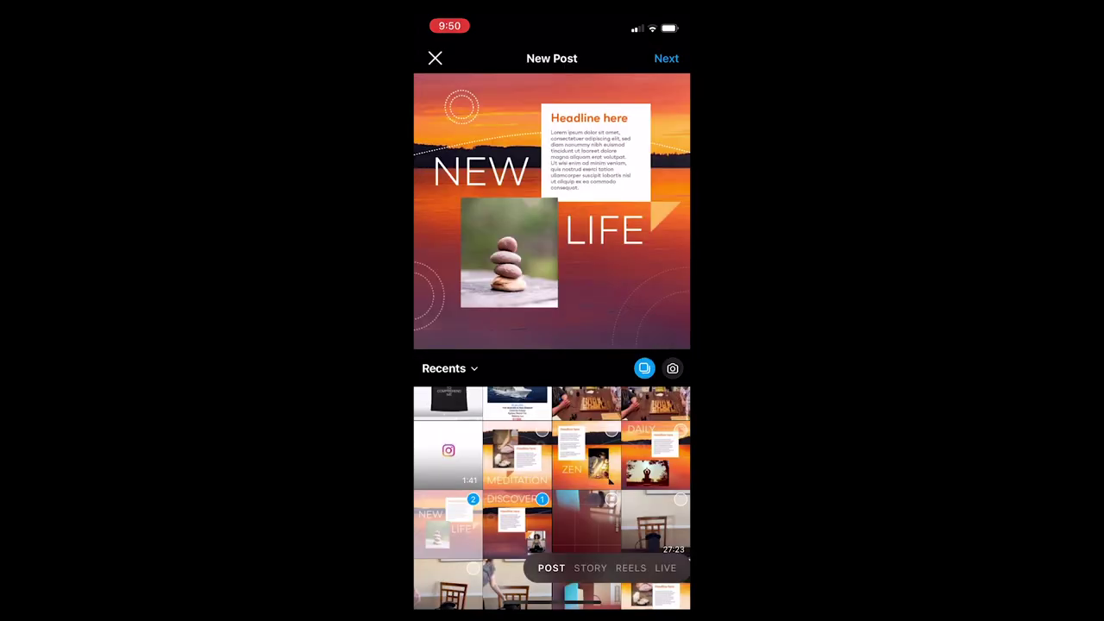
Step: Pick the slides in order DISCOVER, NEW LIFE, DAILY, ZEN, MEDITATION and continue past filters to sharing
click(448, 522)
click(587, 522)
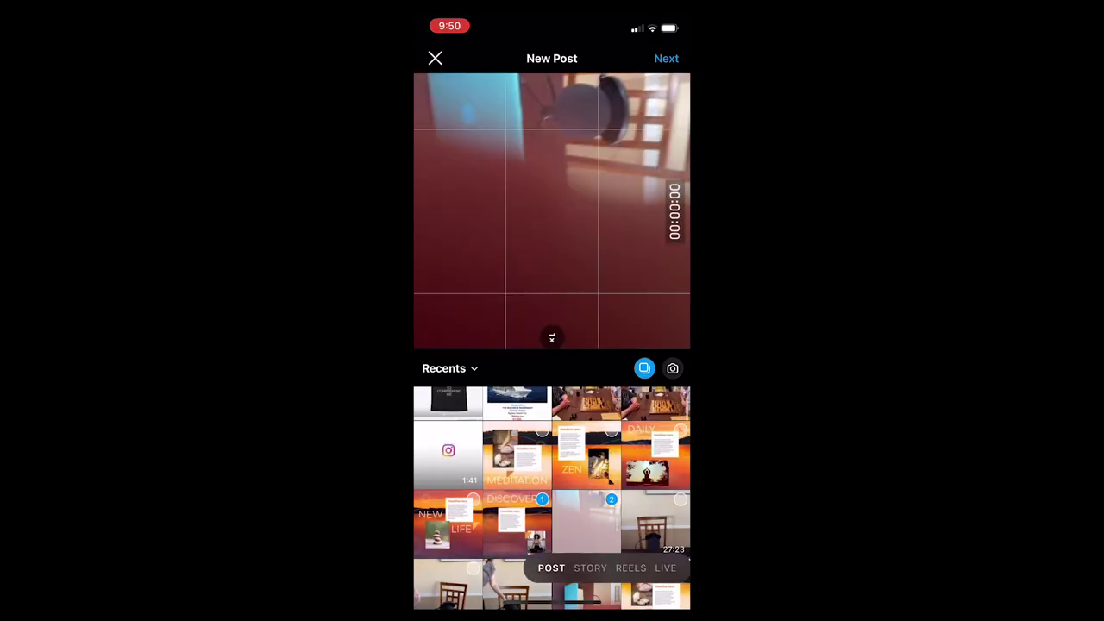
click(587, 522)
click(448, 522)
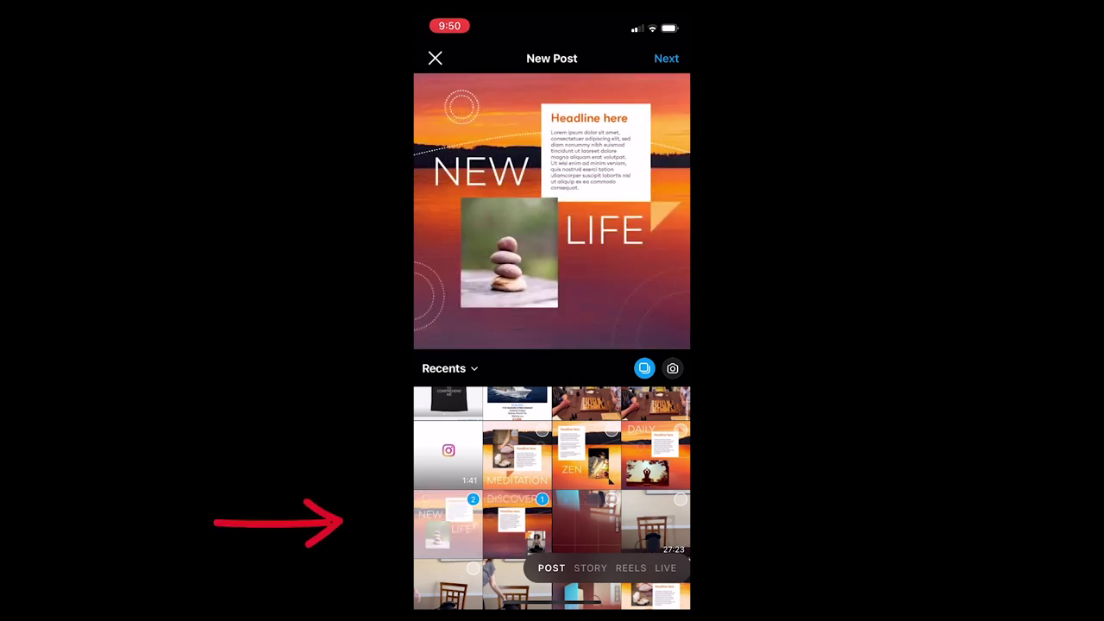
click(656, 454)
click(587, 454)
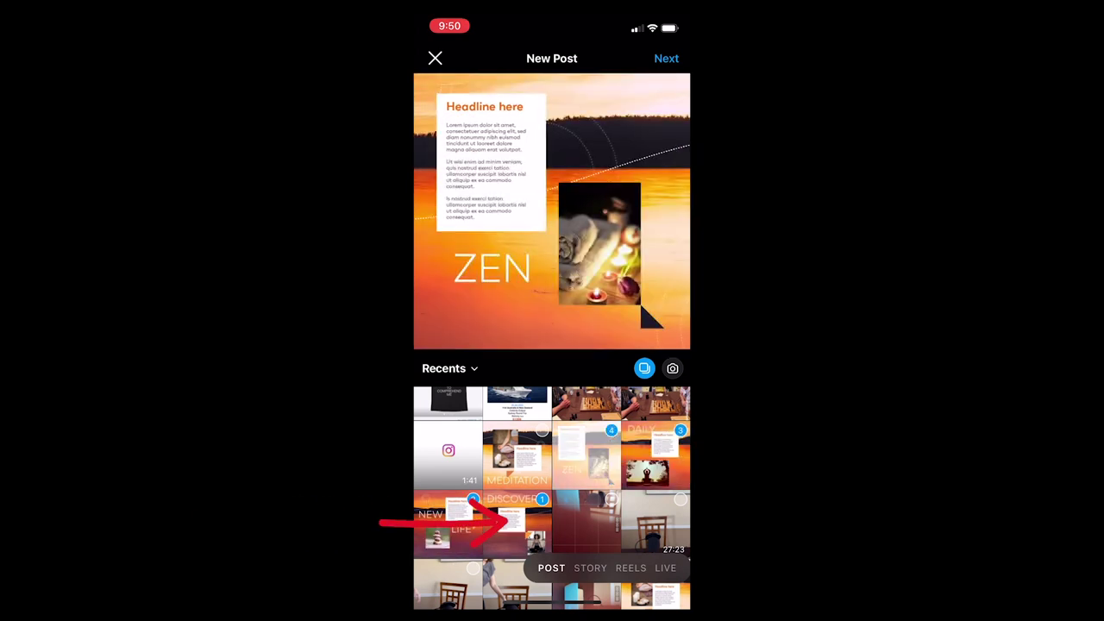
click(517, 455)
click(666, 58)
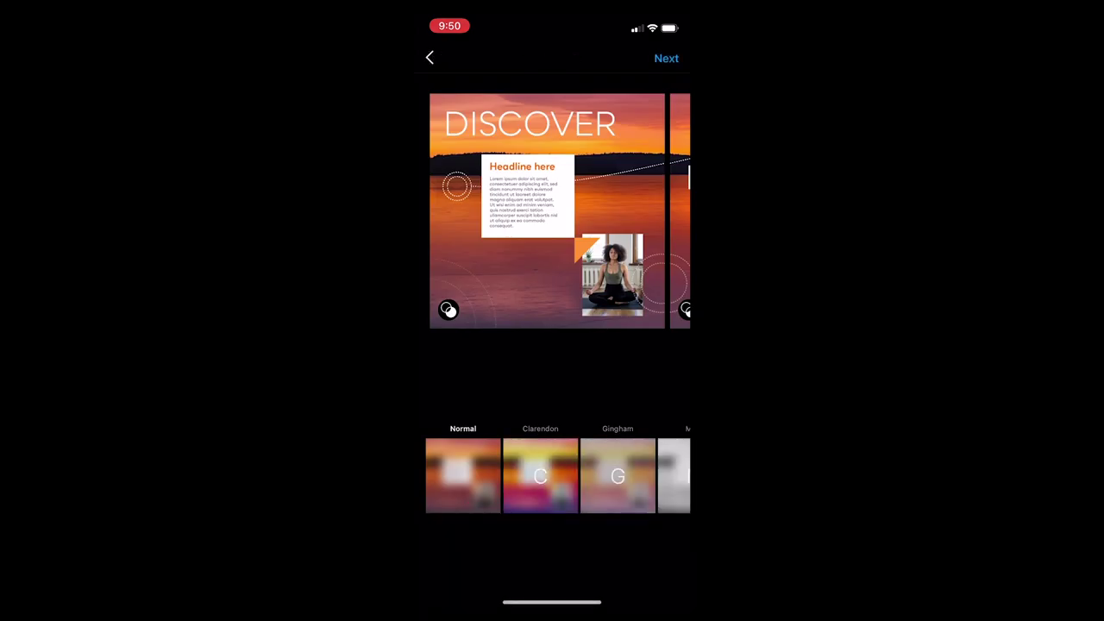
click(666, 58)
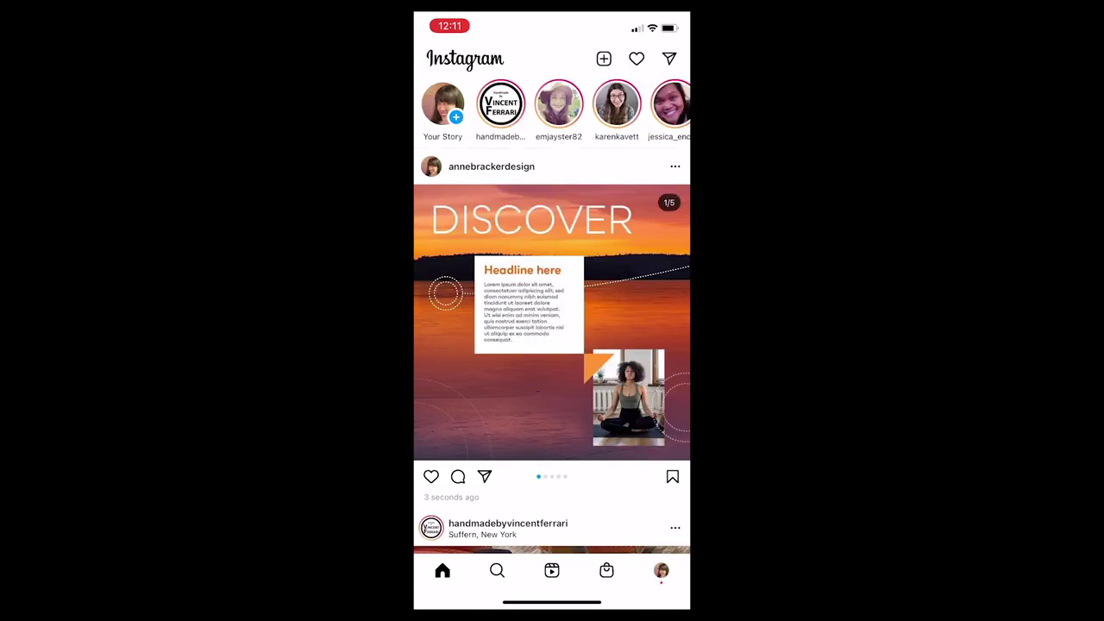
Step: Swipe the posted carousel forward three slides, through DAILY to ZEN
drag(621, 319, 466, 319)
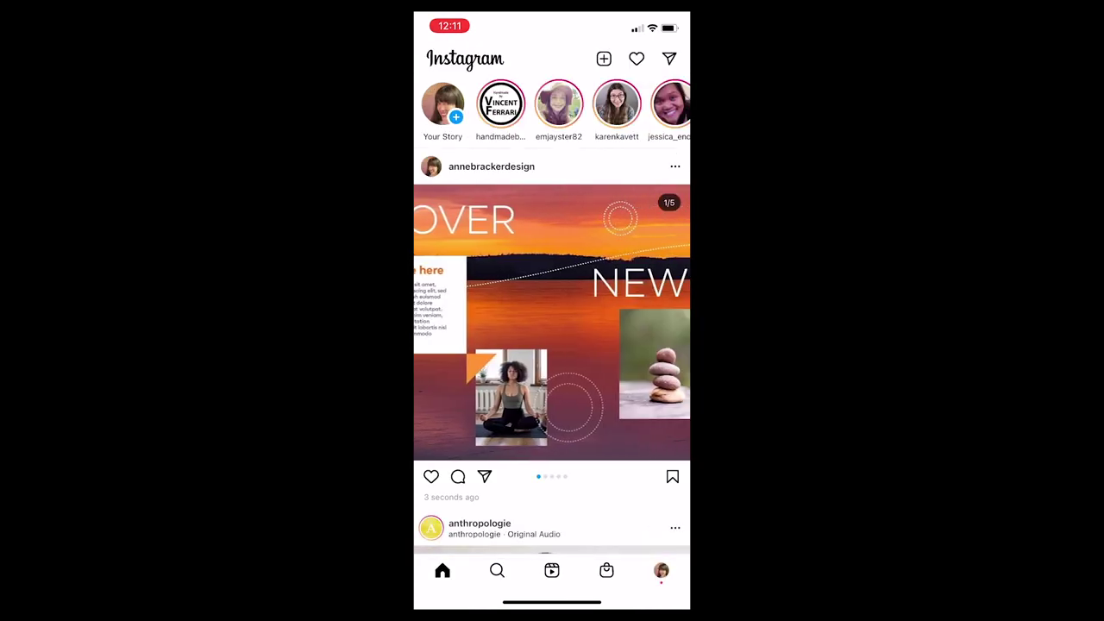
drag(622, 319, 466, 319)
drag(621, 319, 466, 320)
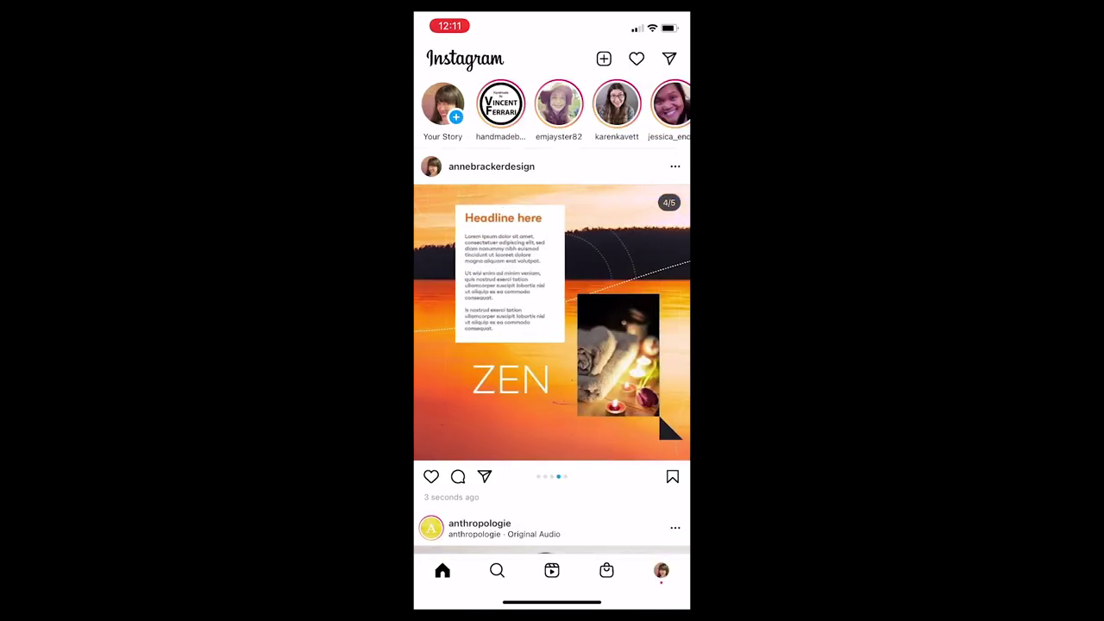